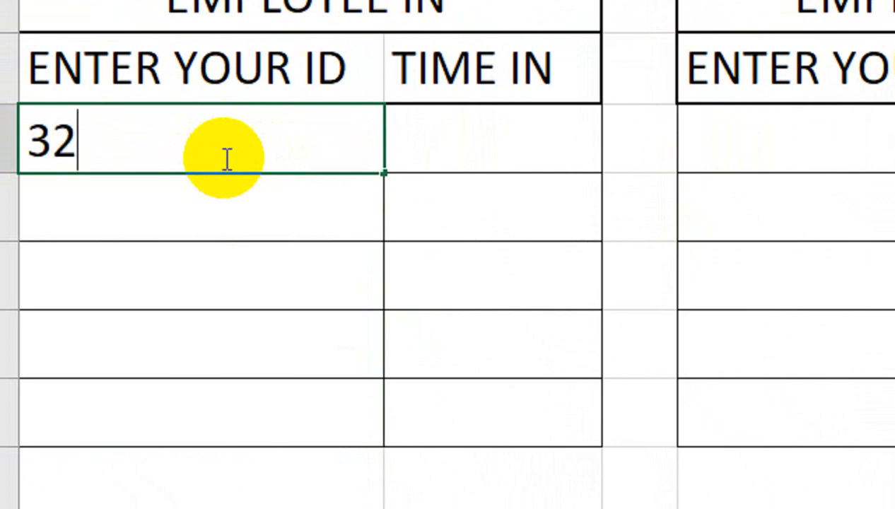
- Try entering arbitrary employee IDs in cell A3 under EMPLOYEE IN and clear the cell
key(Return)
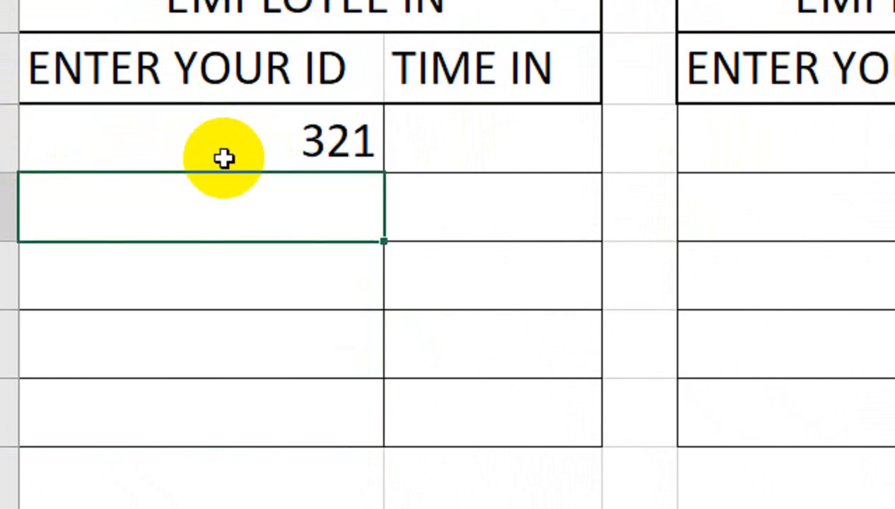
click(223, 158)
key(BackSpace)
key(BackSpace)
text(33)
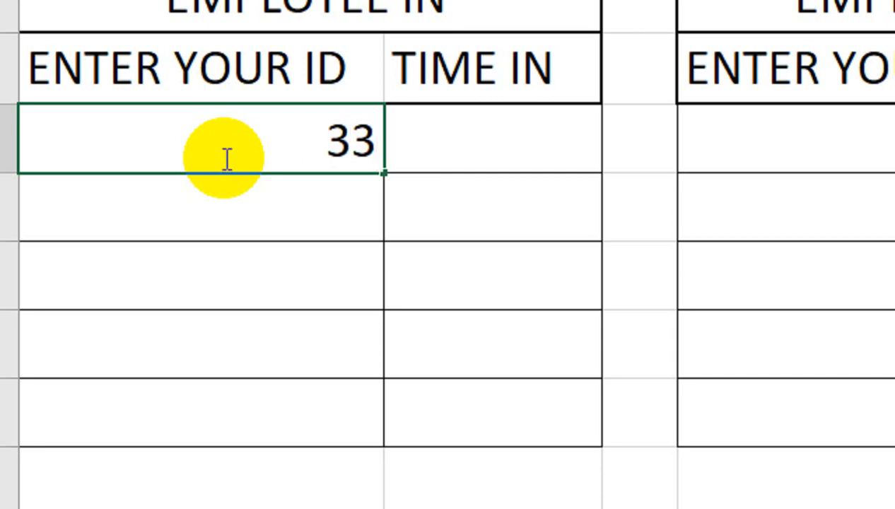
text(54)
key(Return)
click(224, 158)
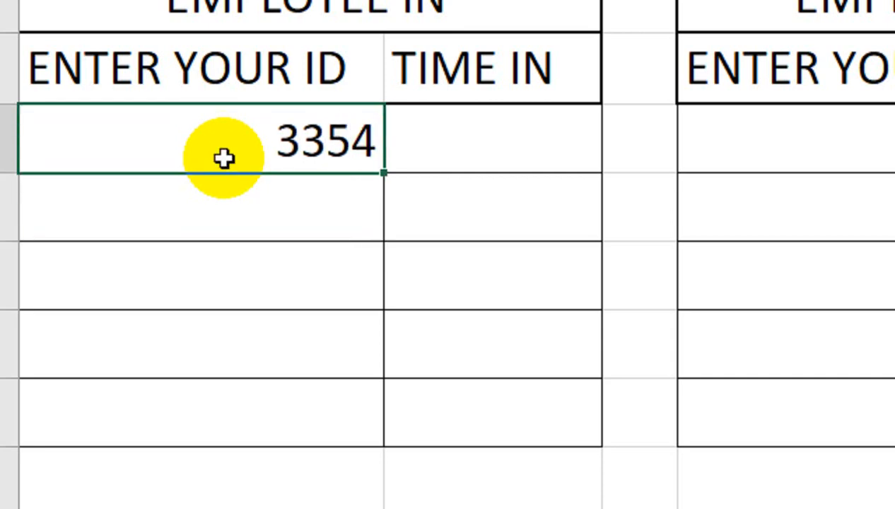
key(Delete)
- Correct the header in cell B1 of Sheet2 to read Emp Name
drag(224, 158, 261, 402)
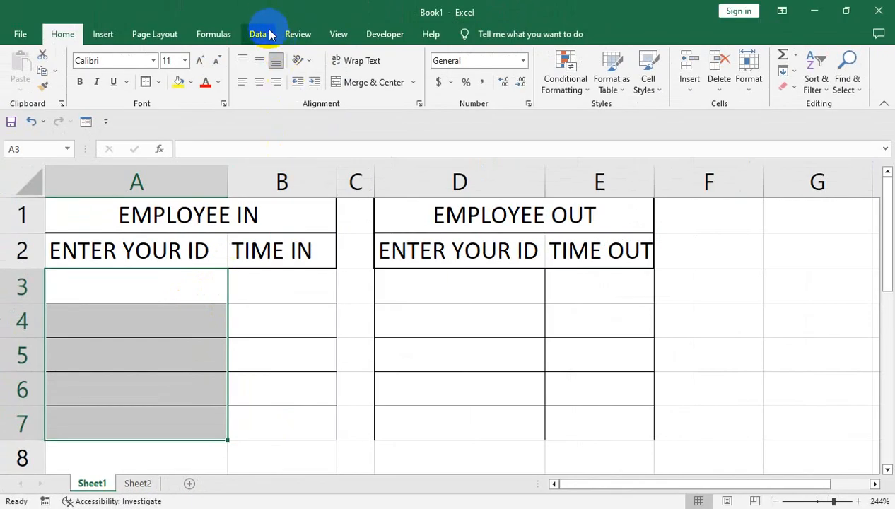
click(257, 34)
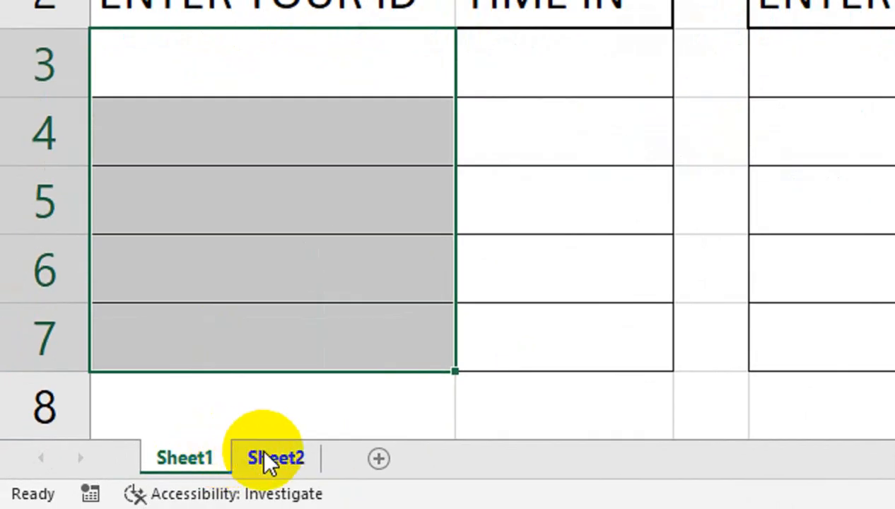
click(138, 483)
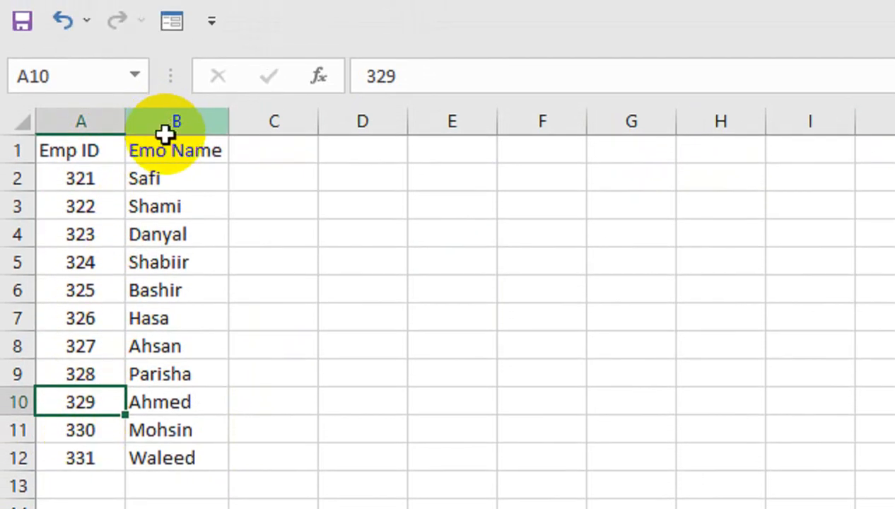
click(157, 94)
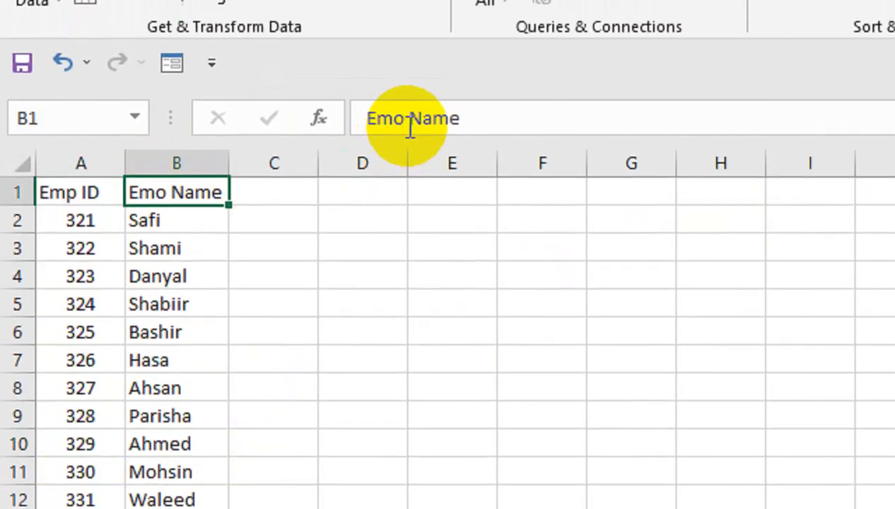
click(407, 129)
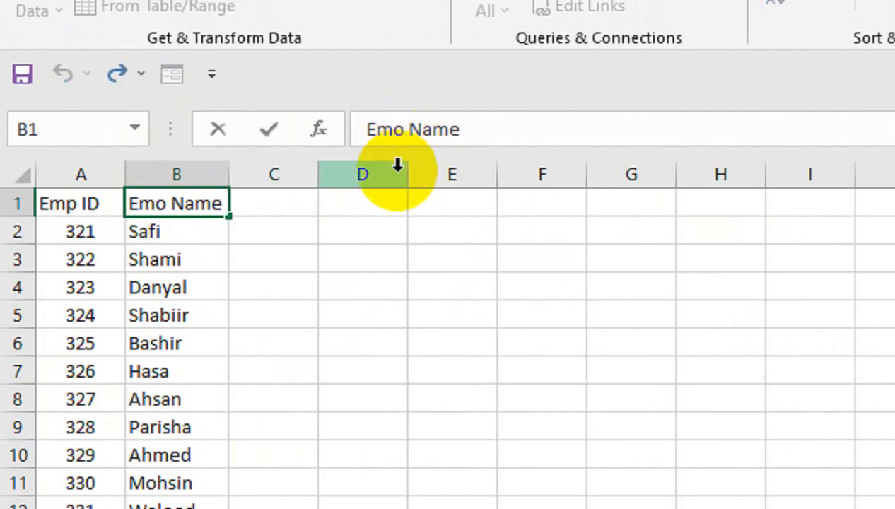
key(BackSpace)
text(p)
key(Return)
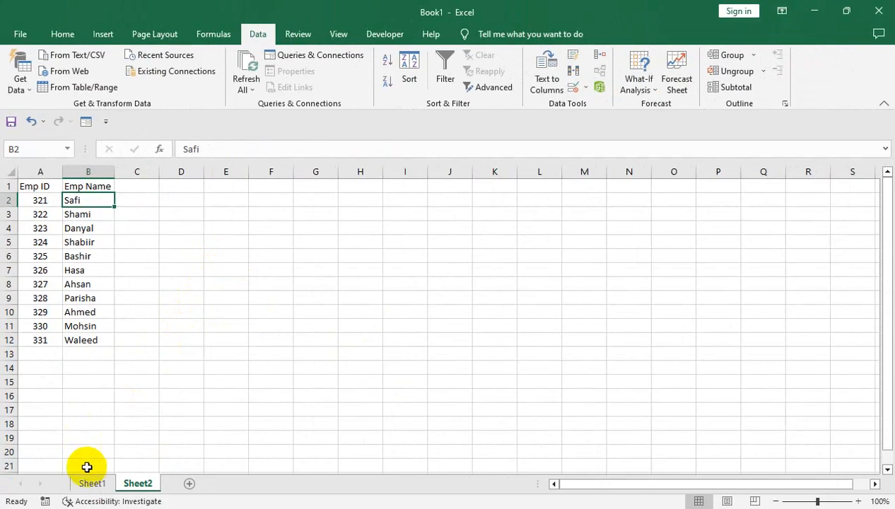
- Start a data validation rule for cells A3:A7 on Sheet1 that allows only a List
click(90, 482)
drag(88, 286, 97, 414)
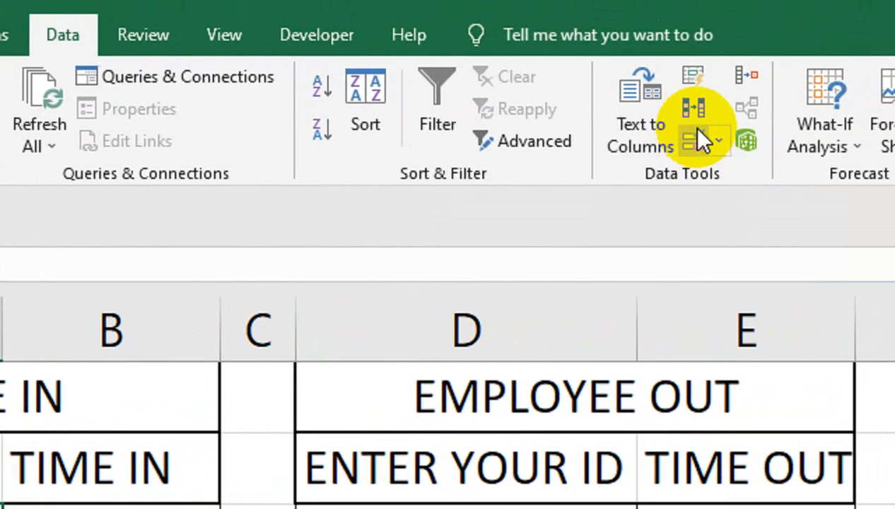
click(672, 148)
click(703, 176)
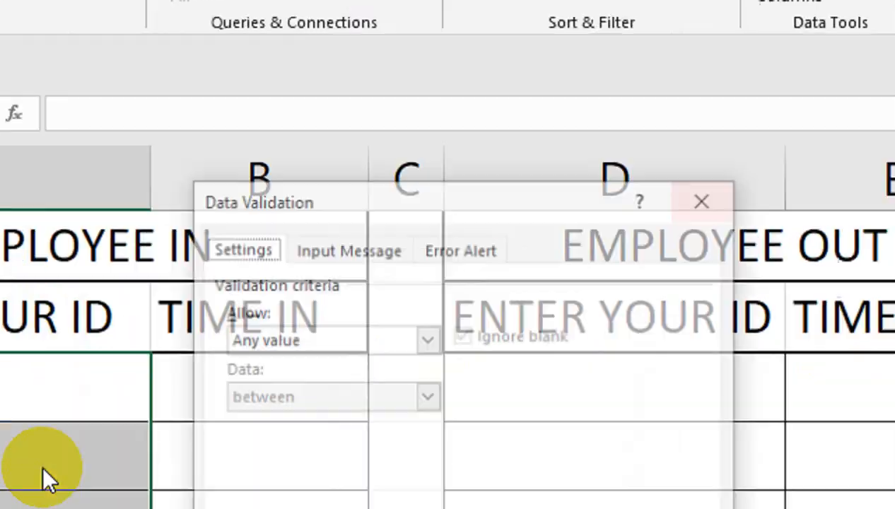
click(459, 268)
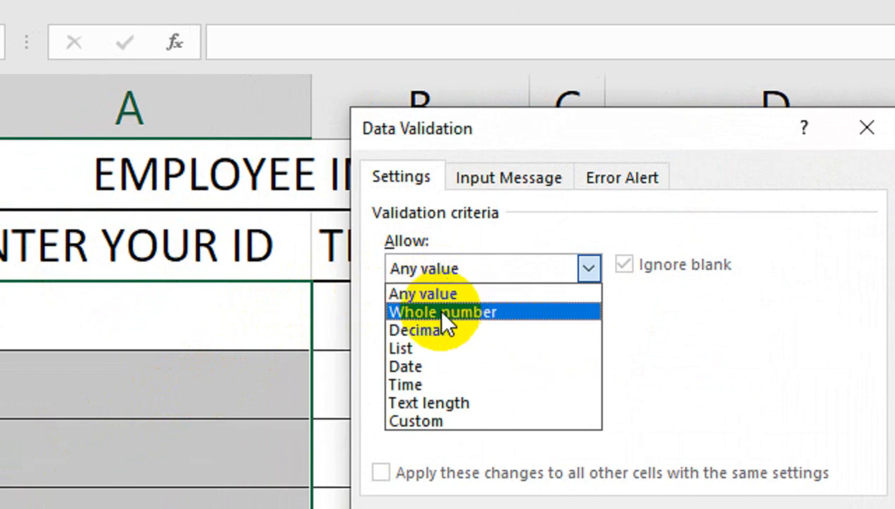
click(414, 347)
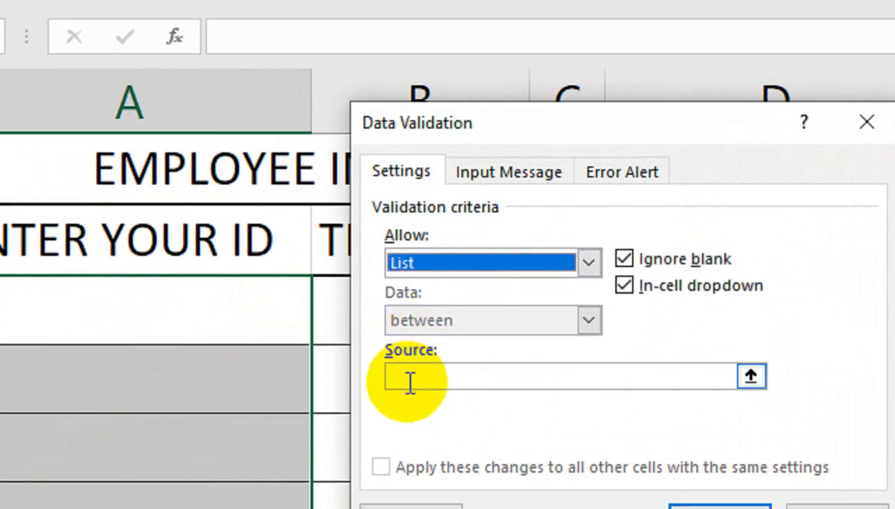
- Set the list source to =Sheet2!$A$2:$A$12 and turn off the in-cell dropdown
click(409, 380)
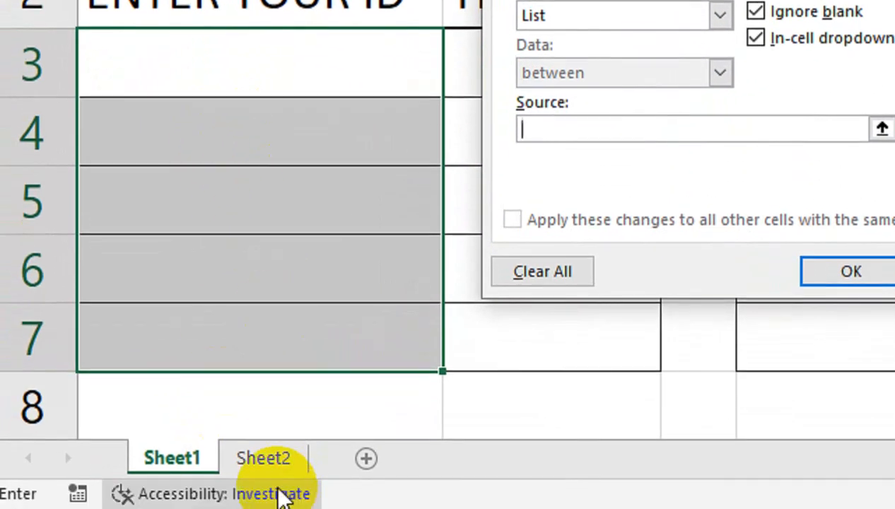
click(204, 458)
drag(80, 68, 103, 387)
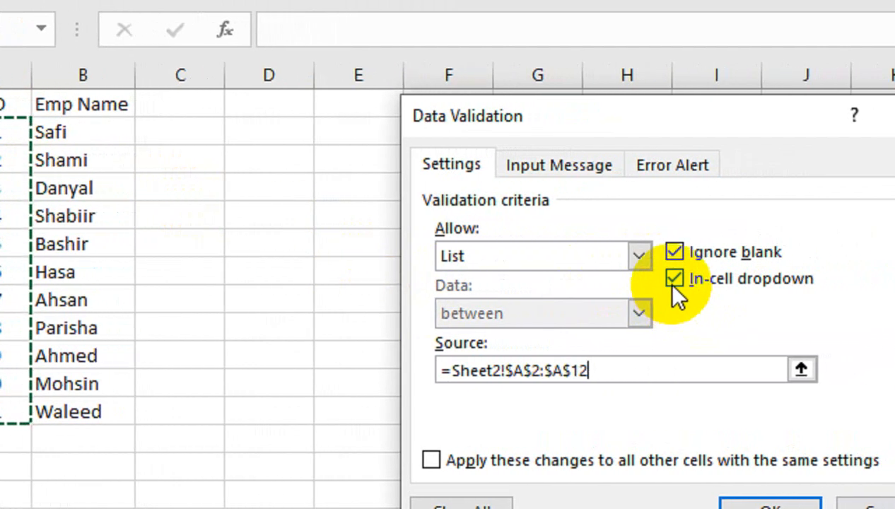
click(673, 281)
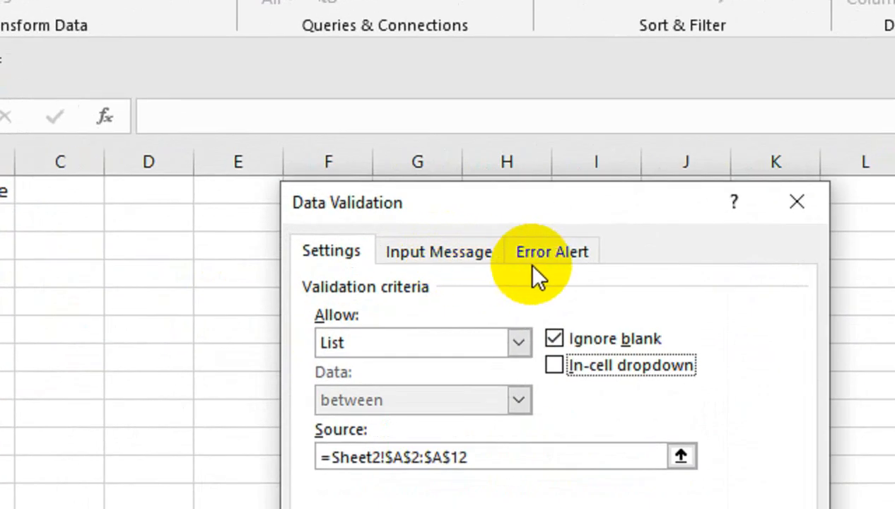
- Set the validation's error message to "Enter Your Correct ID"
click(534, 260)
click(558, 378)
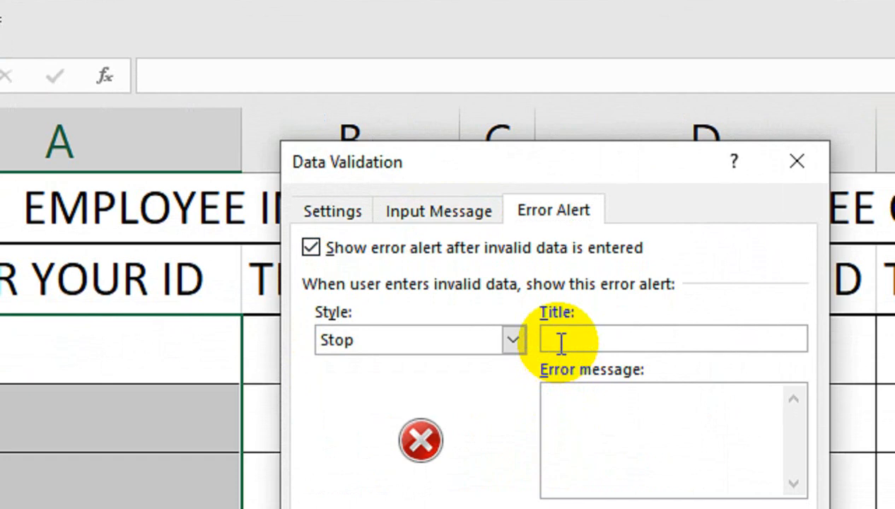
click(553, 382)
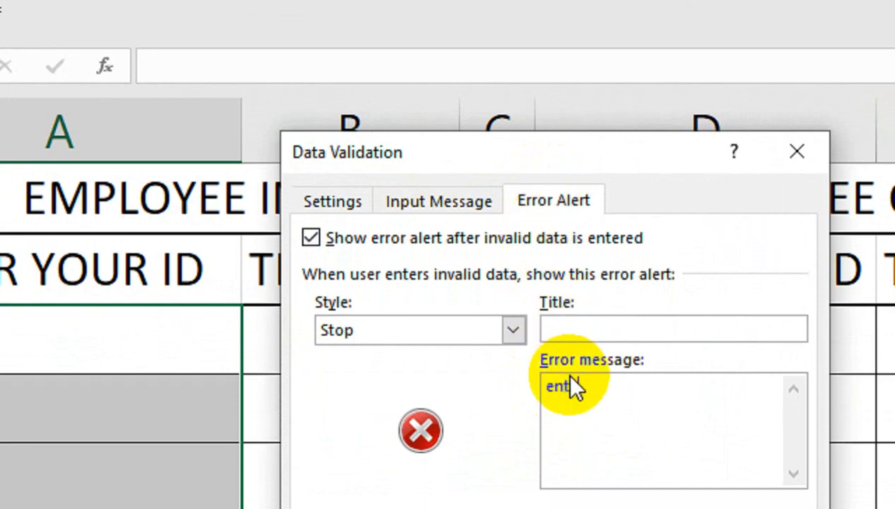
text(enter Your Correct )
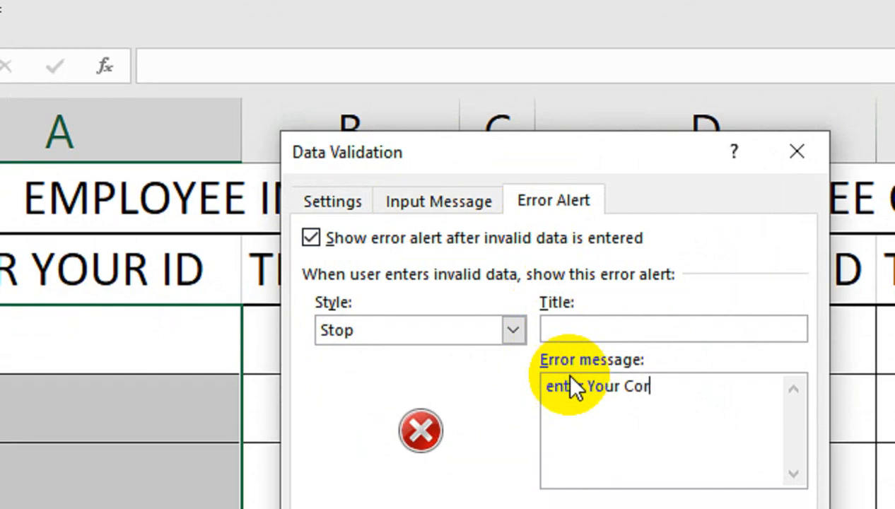
text(ID)
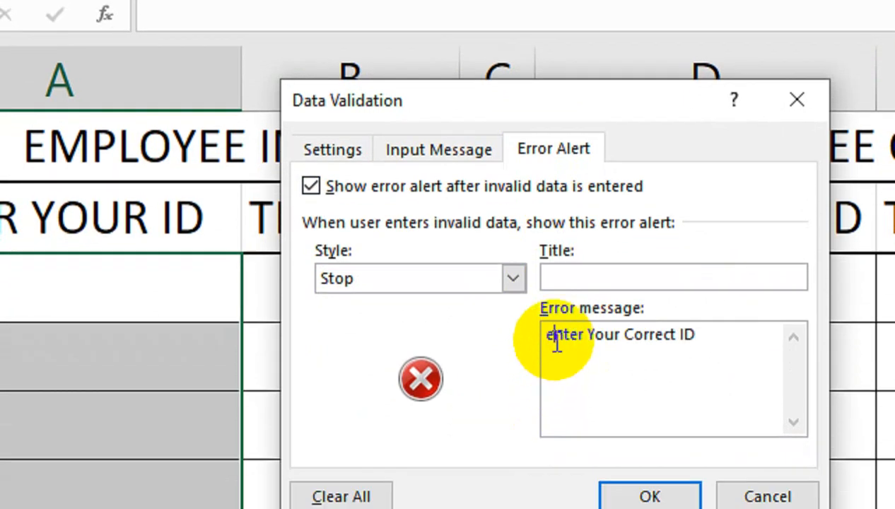
key(BackSpace)
text(E)
- Set the error alert title to "Hello"
click(559, 285)
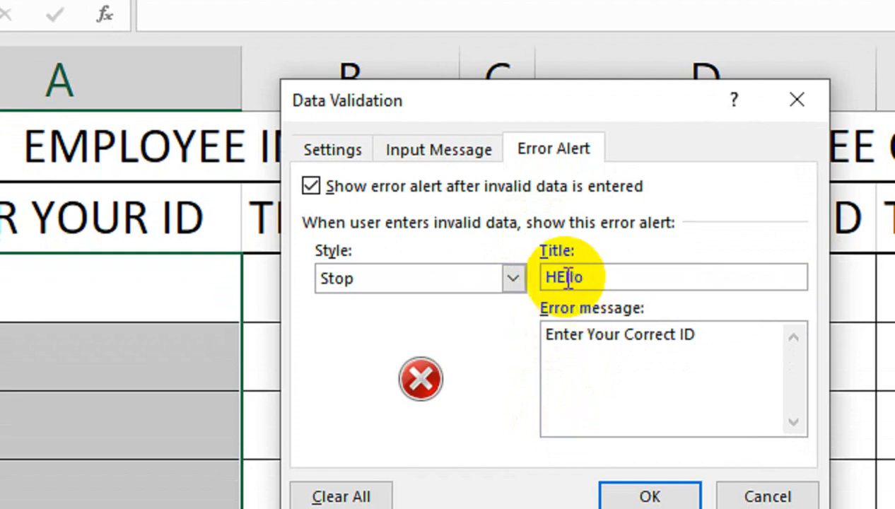
click(566, 277)
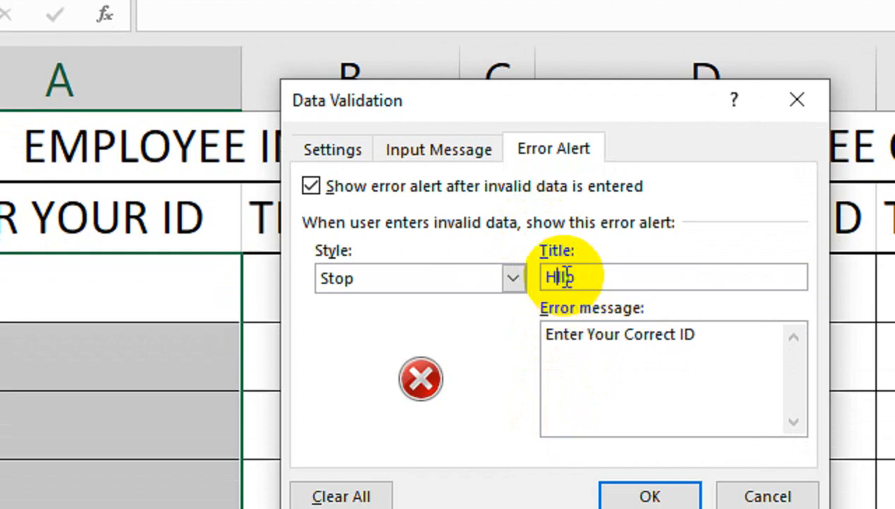
click(625, 277)
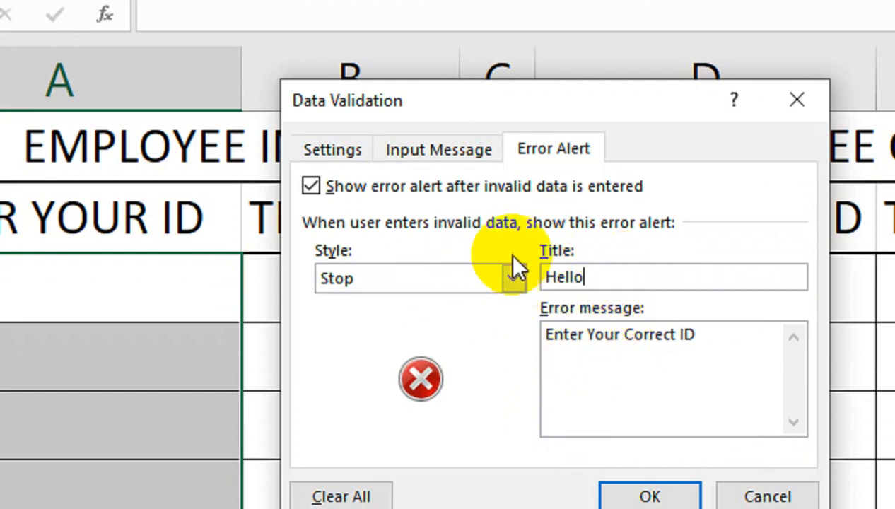
click(601, 278)
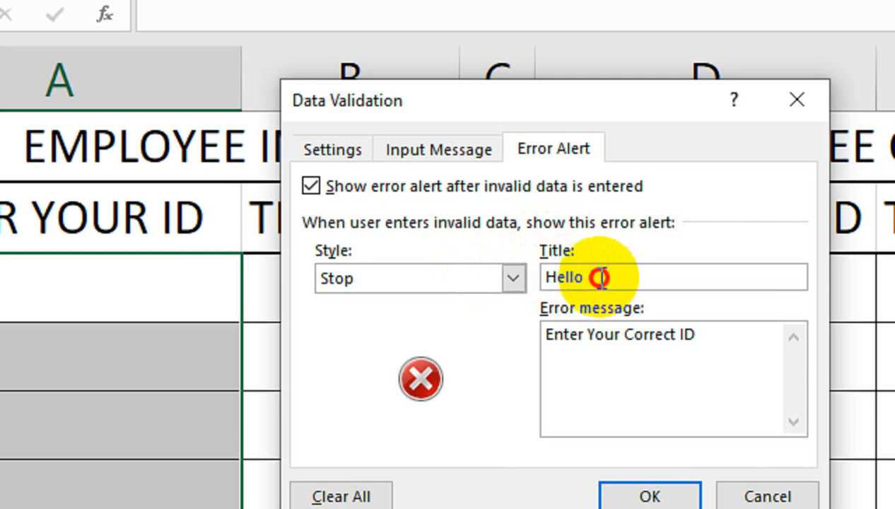
- Replace the error alert title with "welcome To Office" and apply the data validation
drag(599, 277, 549, 285)
text(welcome)
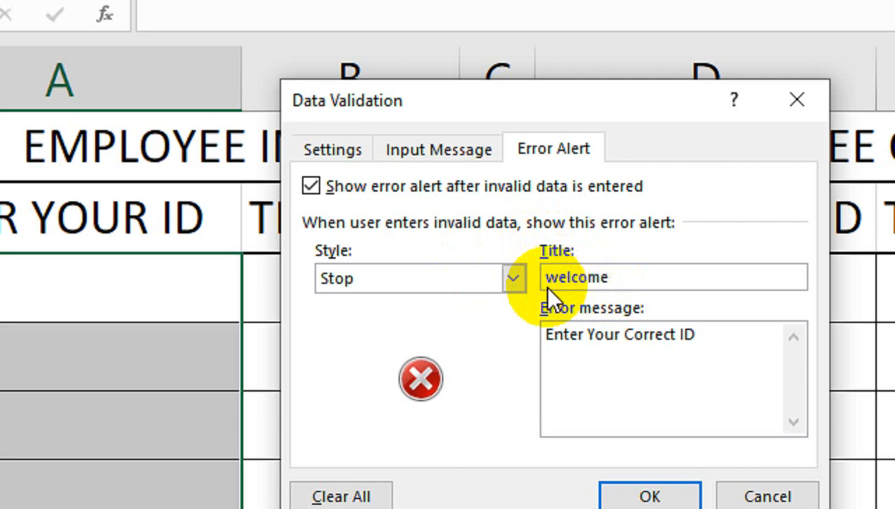
text( To Office)
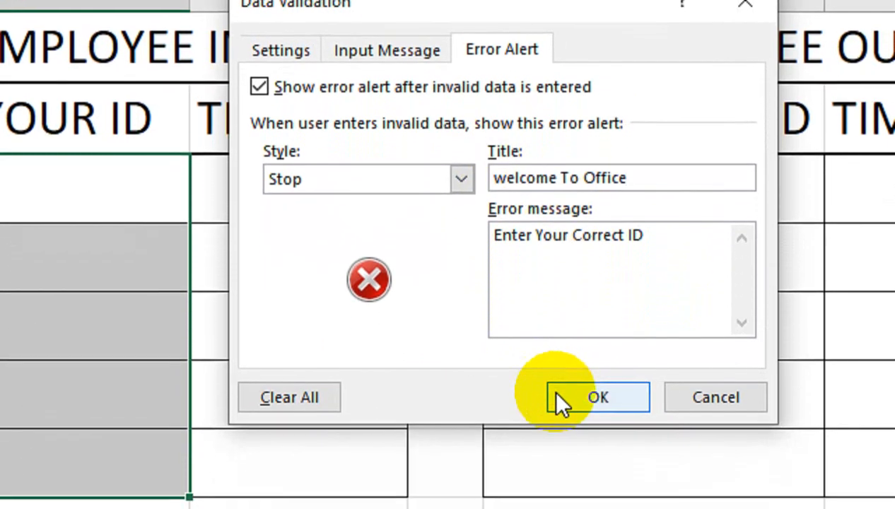
click(558, 496)
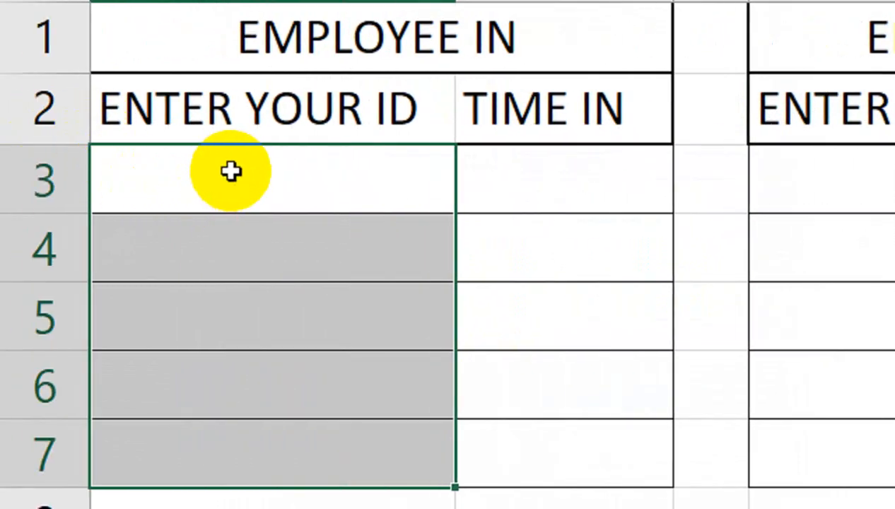
- Test the validation in cell A3 with an ID missing from the Sheet2 list and choose to retry the entry
click(265, 182)
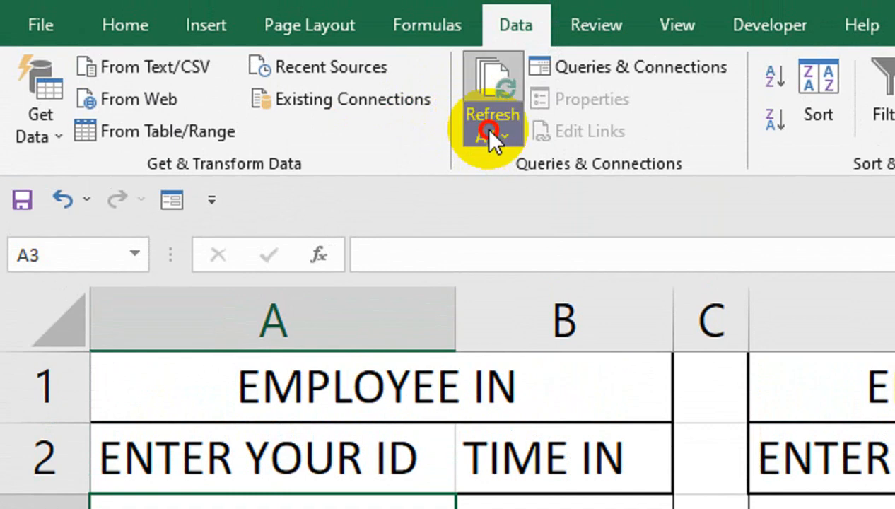
click(489, 138)
click(438, 161)
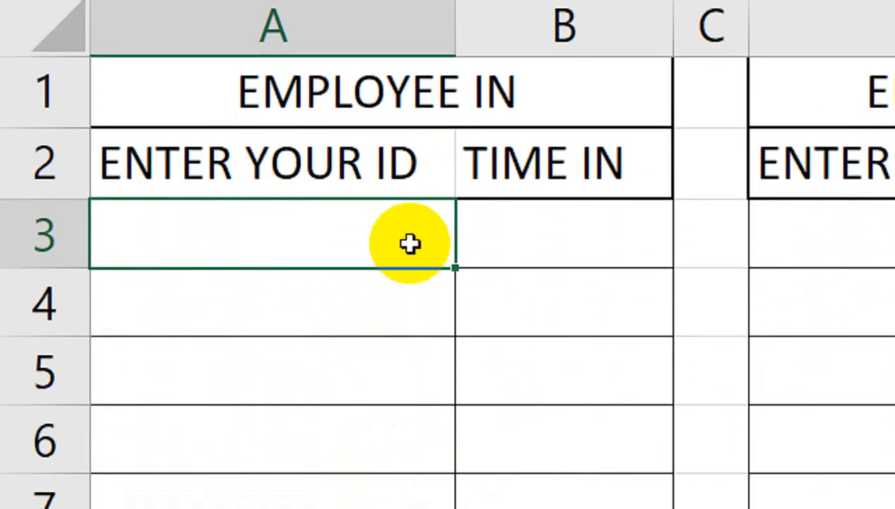
text(333)
key(Return)
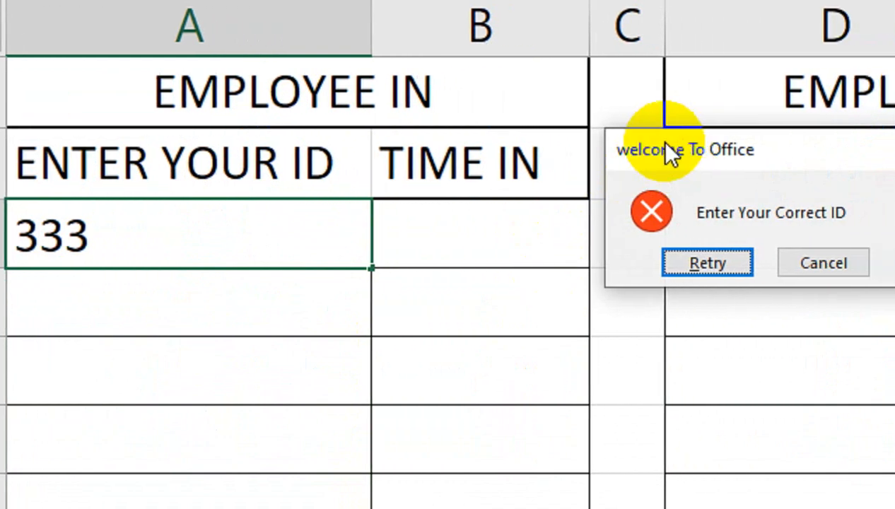
drag(715, 150, 450, 187)
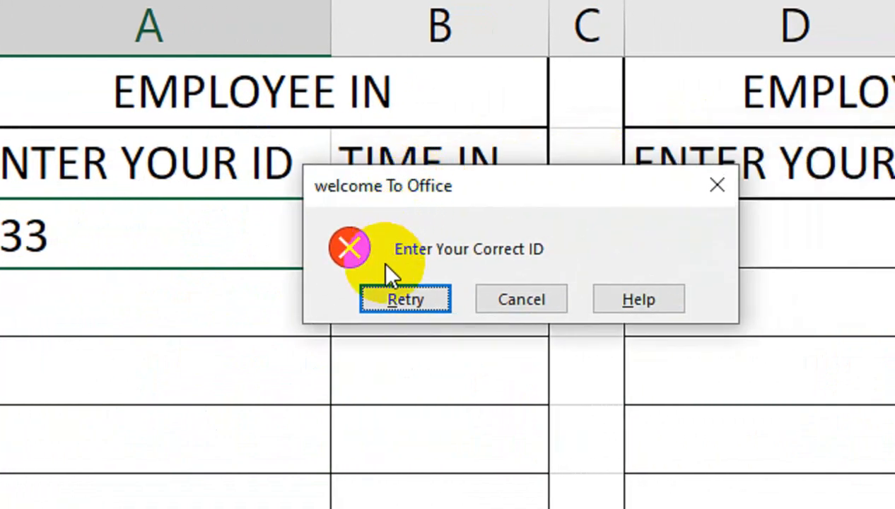
click(407, 299)
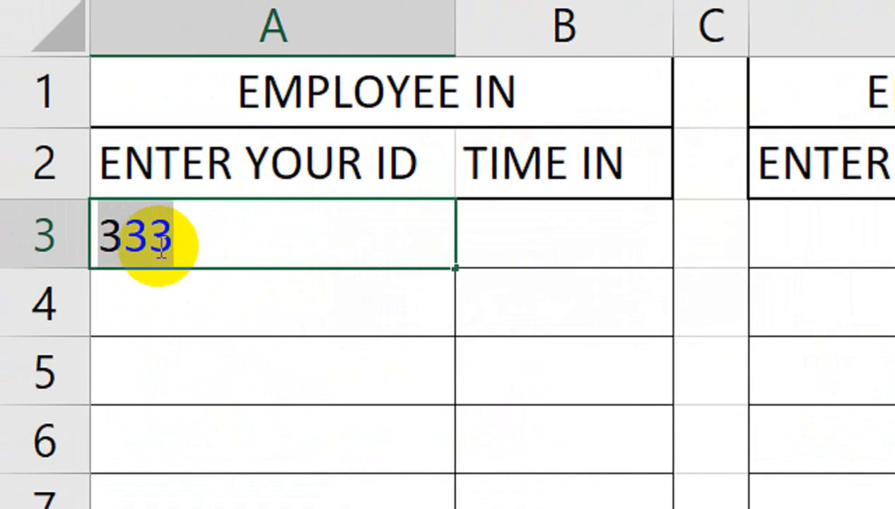
- Test cell A3 with a valid employee ID from the Sheet2 list, clear it, and select A3:A7
text(321)
key(Return)
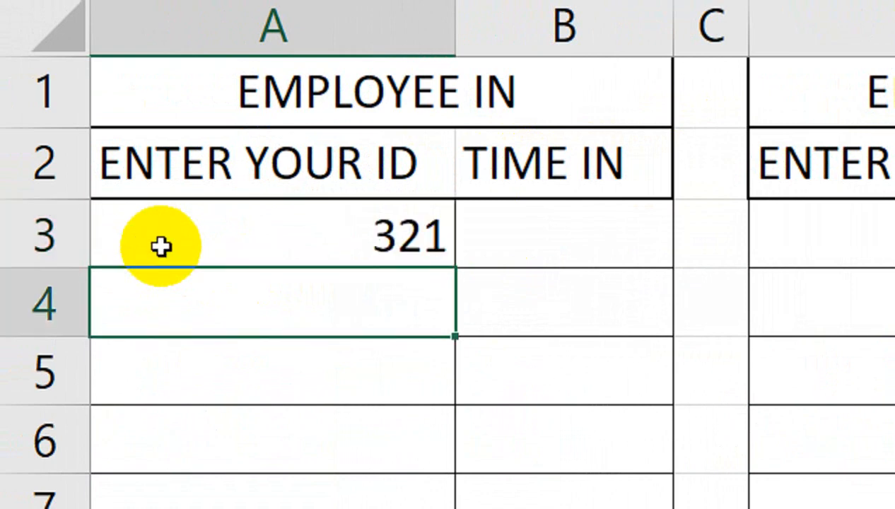
click(177, 237)
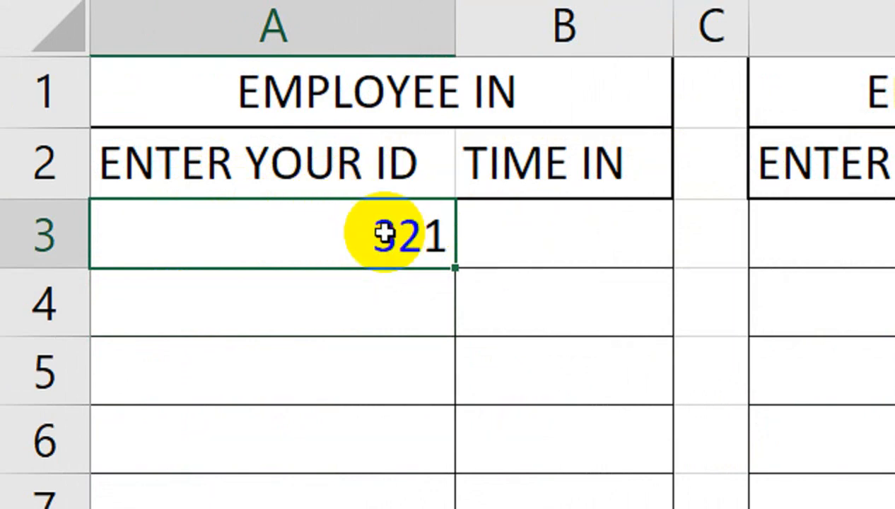
key(Delete)
drag(384, 234, 371, 499)
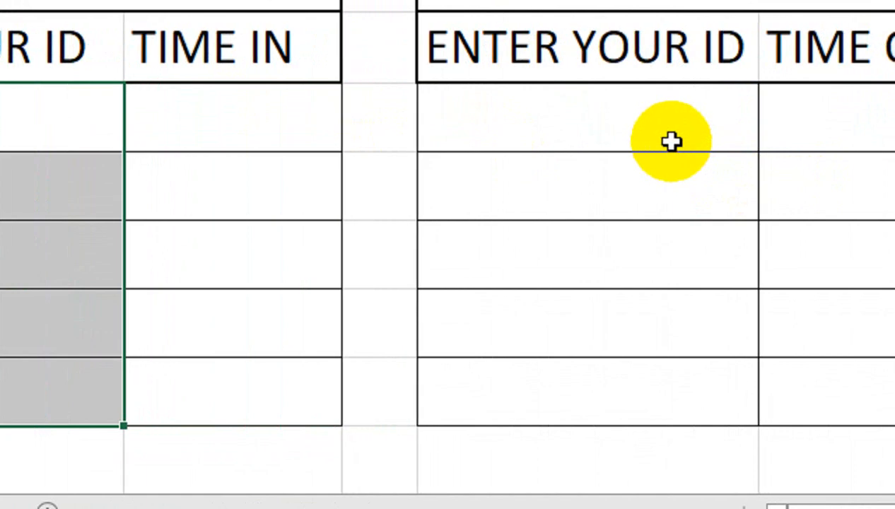
- Copy the ID cells A3:A7 and paste only their validation onto the EMPLOYEE OUT ID cells D3:D7
right_click(195, 131)
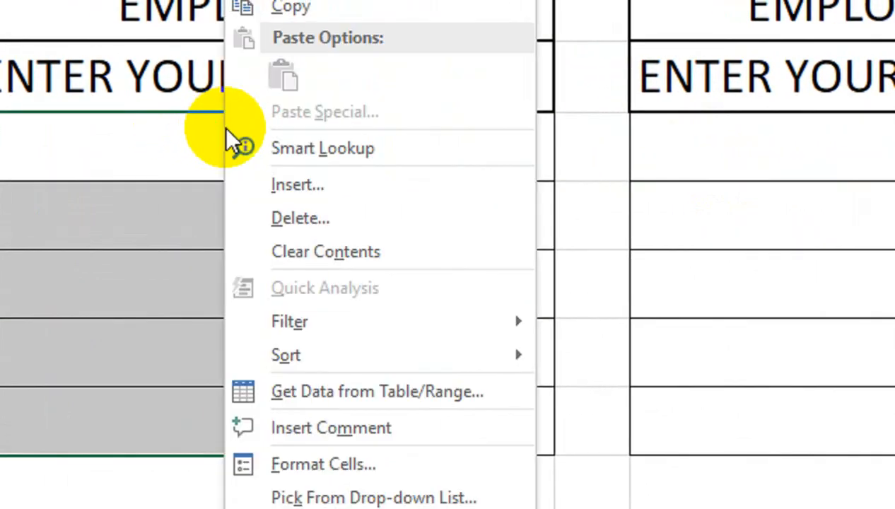
click(299, 133)
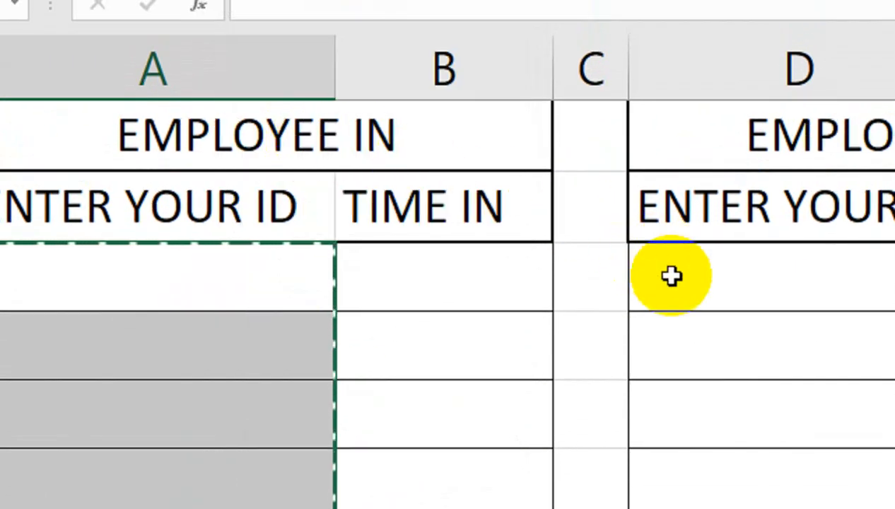
drag(671, 276, 672, 387)
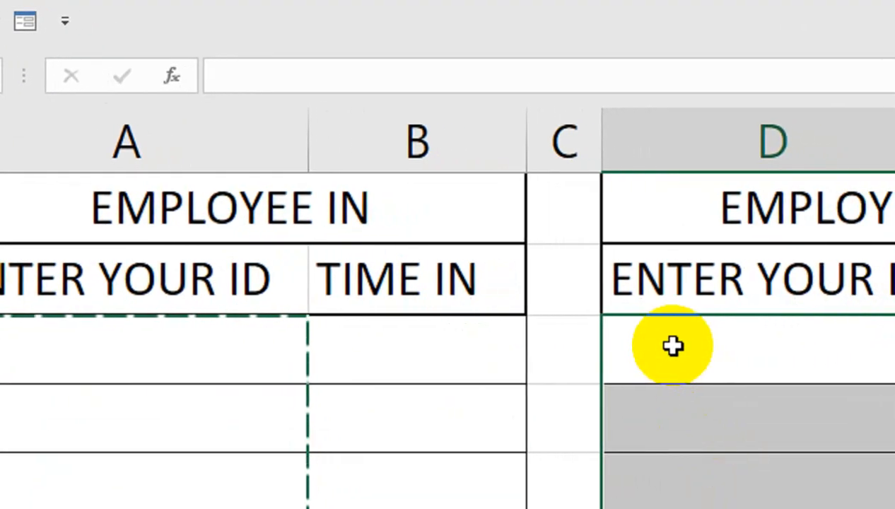
right_click(780, 373)
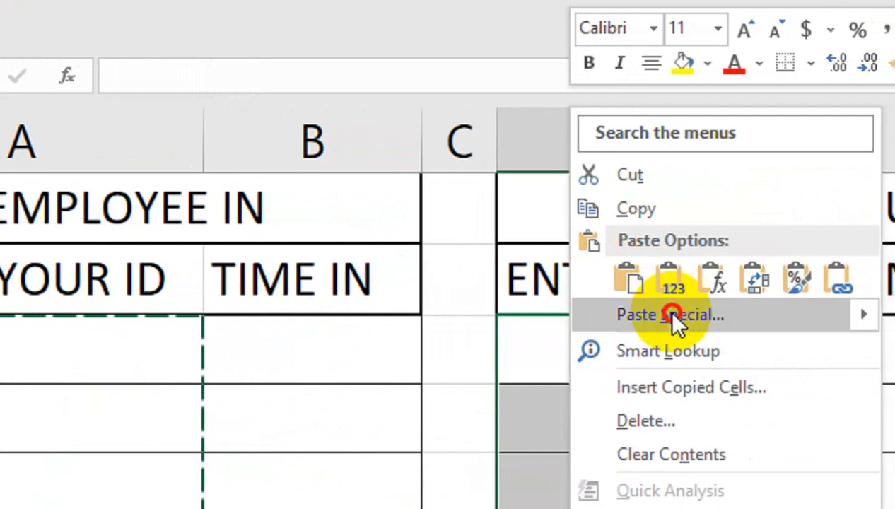
click(699, 315)
click(414, 301)
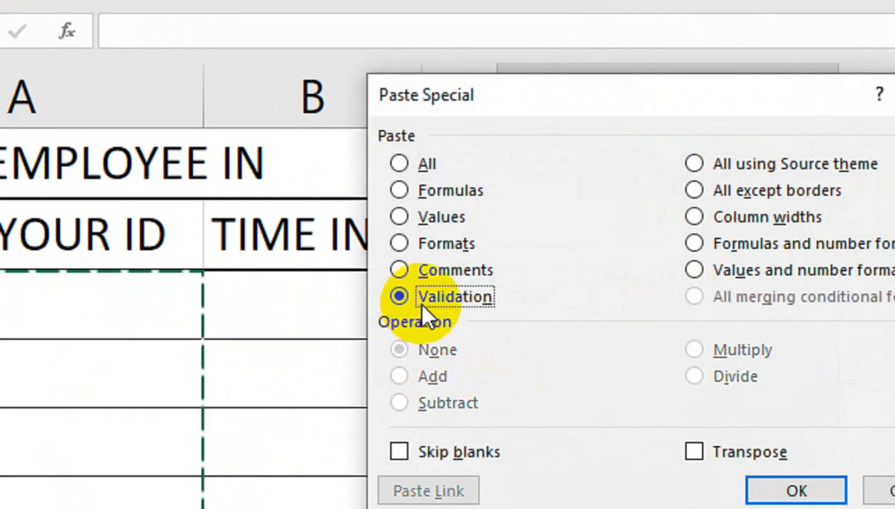
click(796, 491)
- Test the validation in cell D5 with an ID missing from the employee list and cancel the entry
click(671, 318)
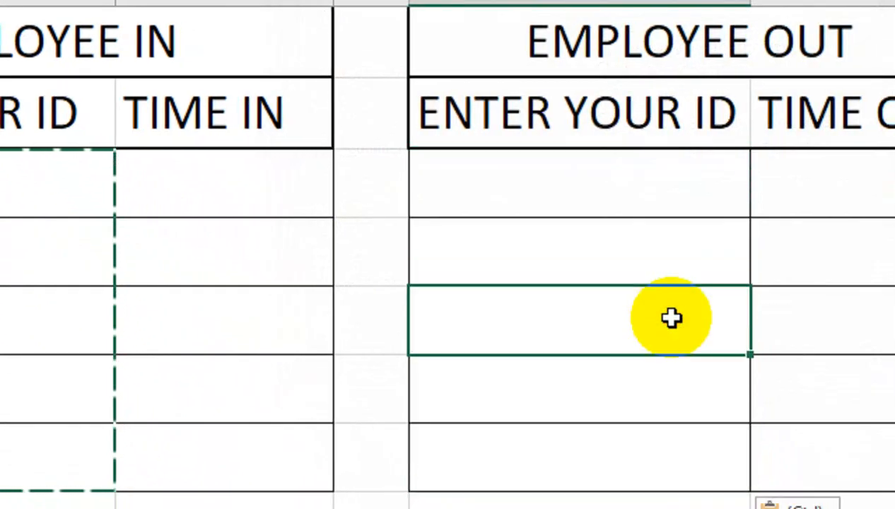
text(333)
key(Return)
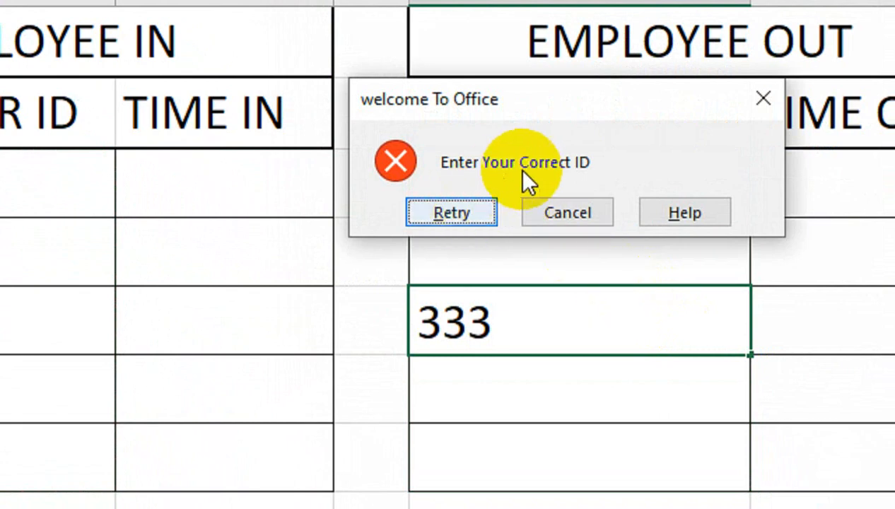
click(541, 211)
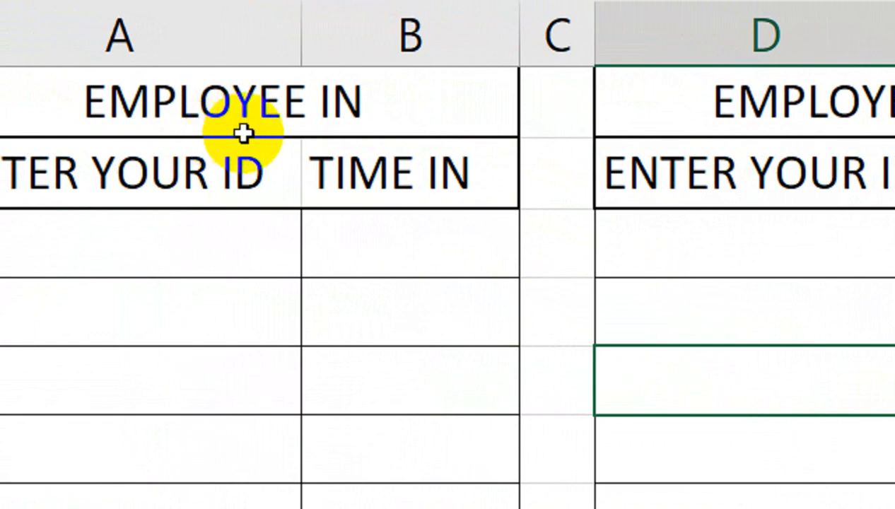
- Begin an IF formula in cell B3 under TIME IN with the logical test A3<>""
click(327, 170)
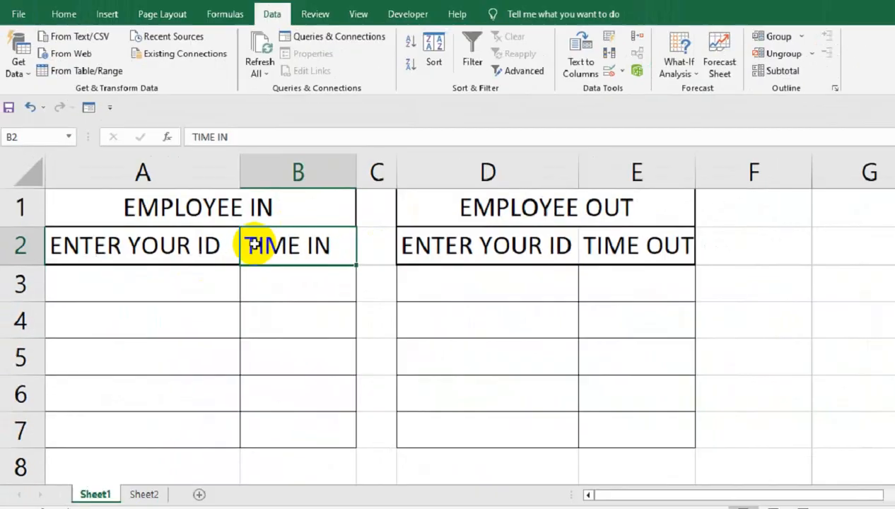
click(489, 247)
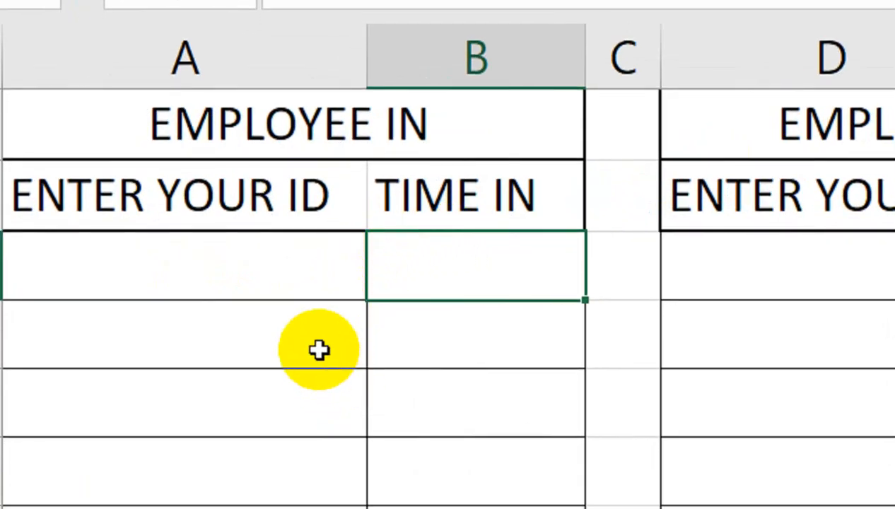
text(f)
key(Tab)
click(446, 280)
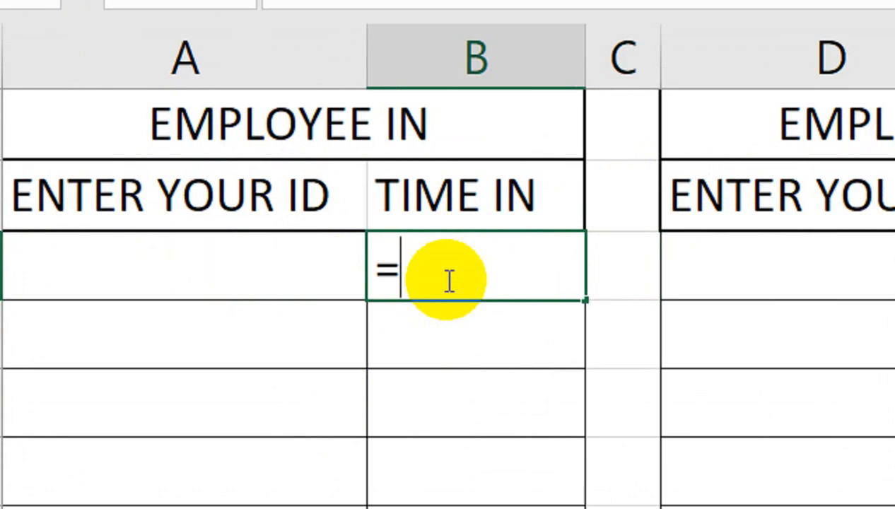
text(=if)
key(Tab)
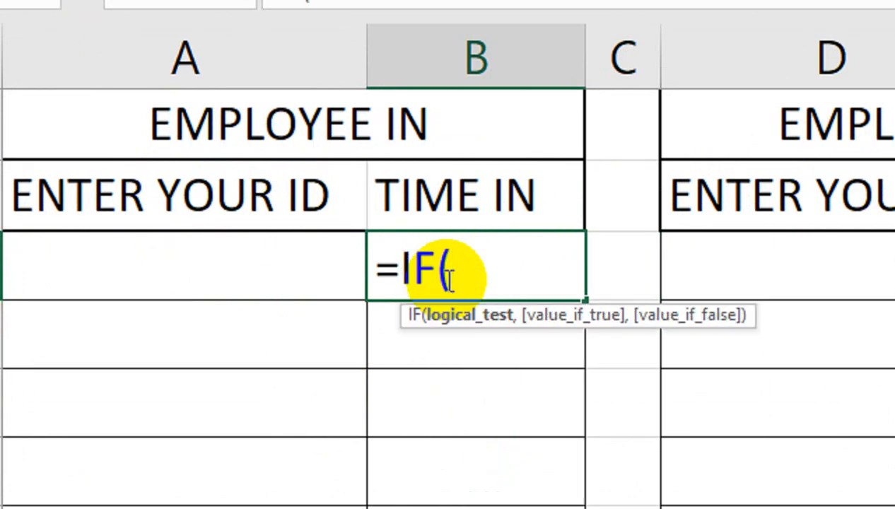
click(339, 257)
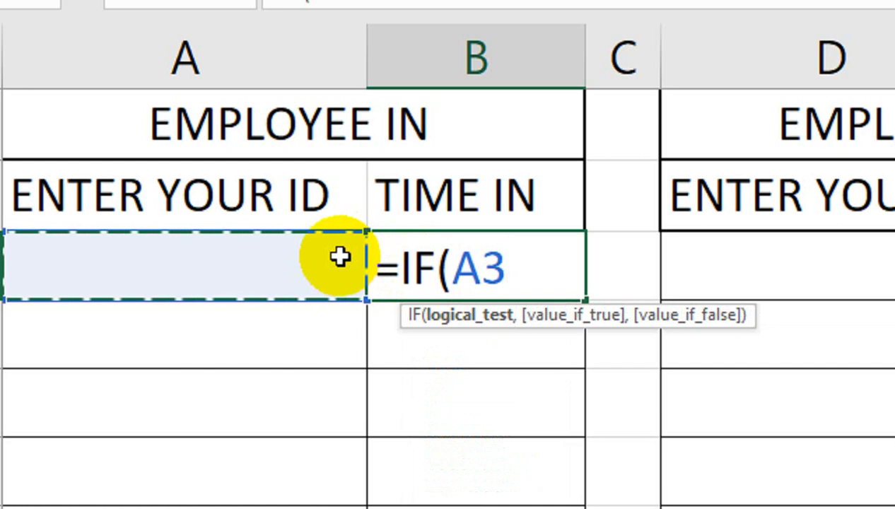
text(<>")
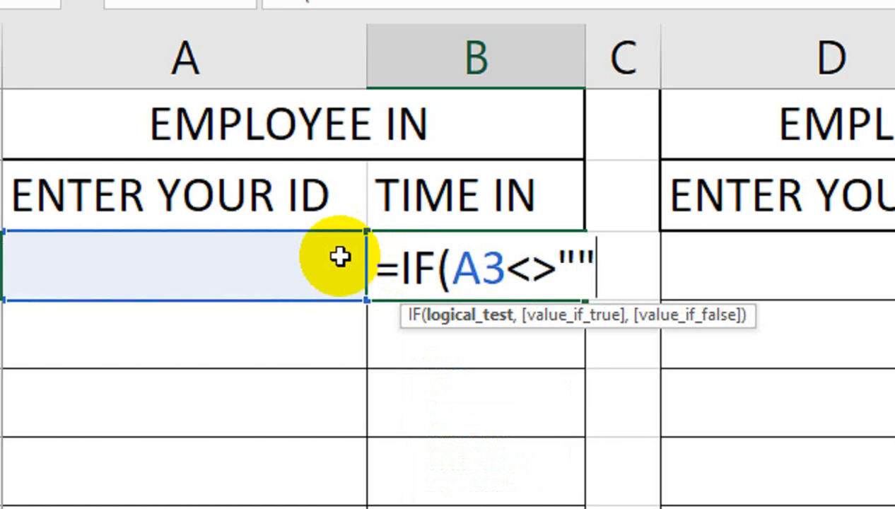
- Nest a second IF as the true value, testing B3="" and returning NOW() when that test is true
text(",IF()
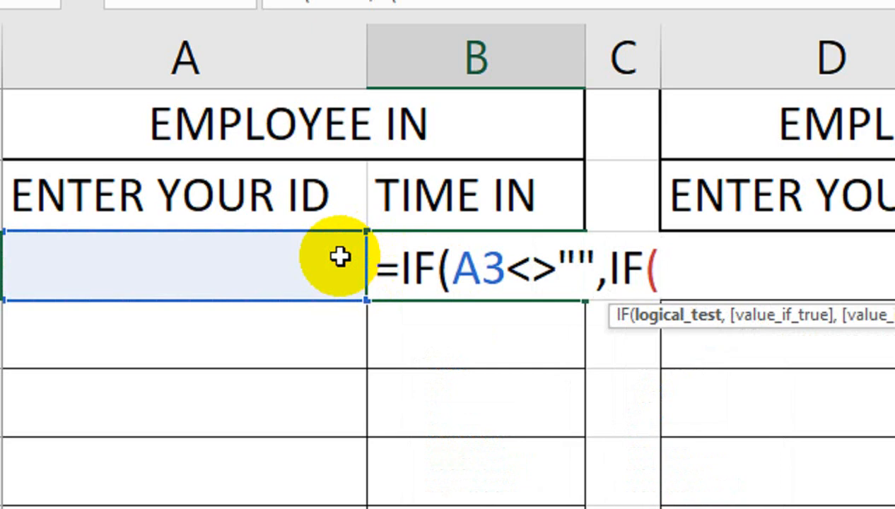
click(413, 206)
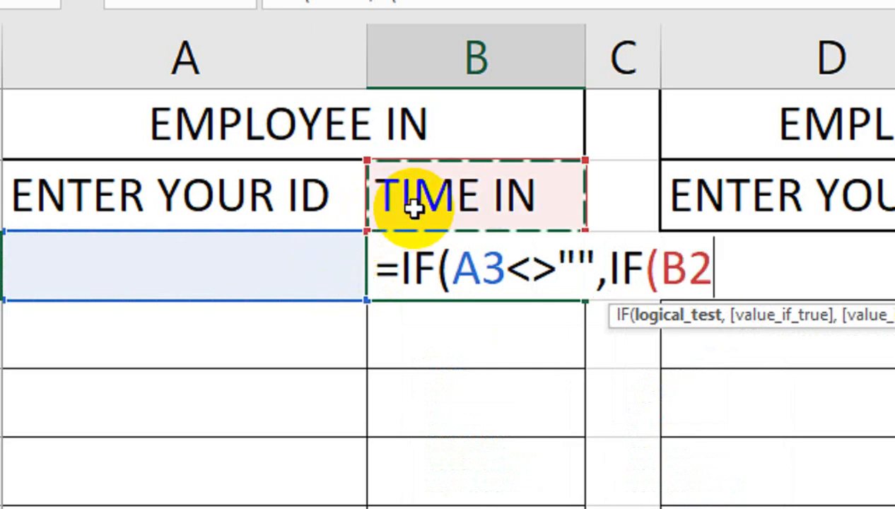
key(Down)
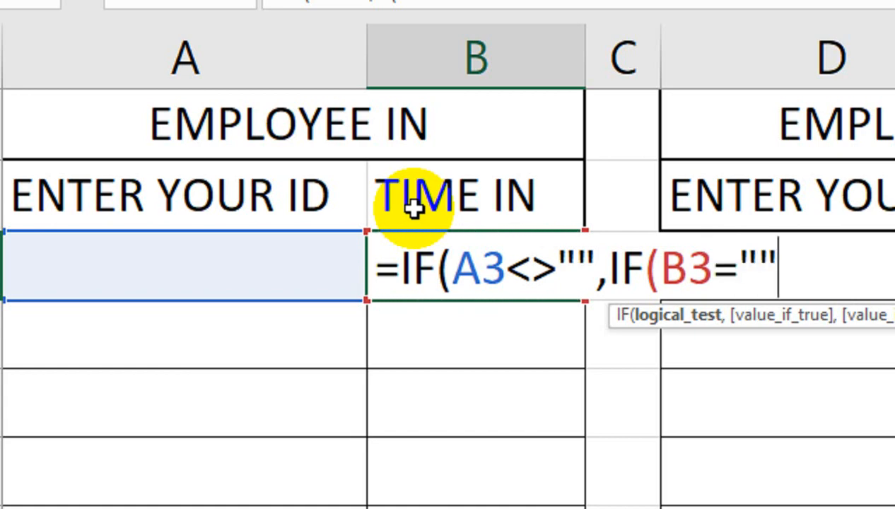
text(,)
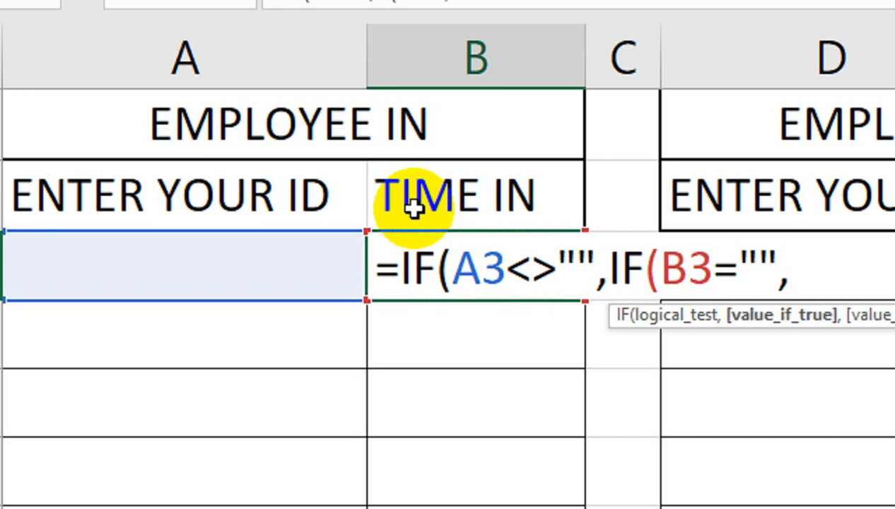
text(NOW)
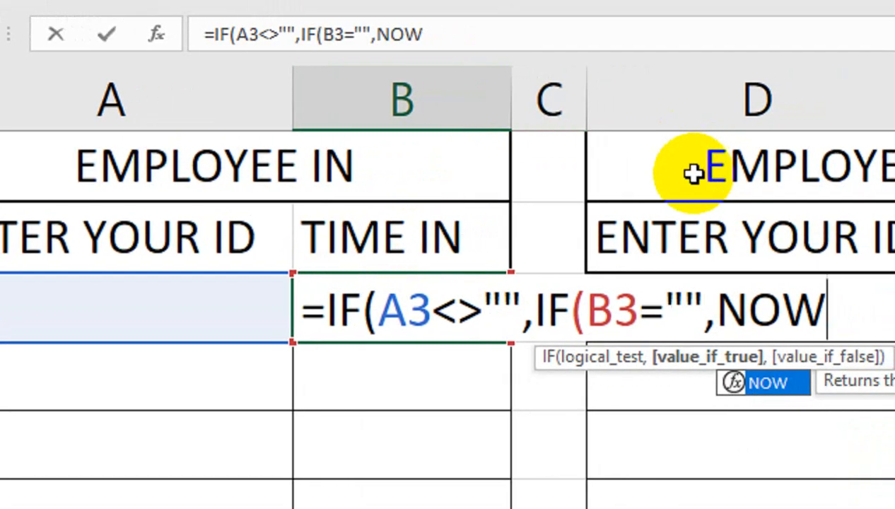
text(())
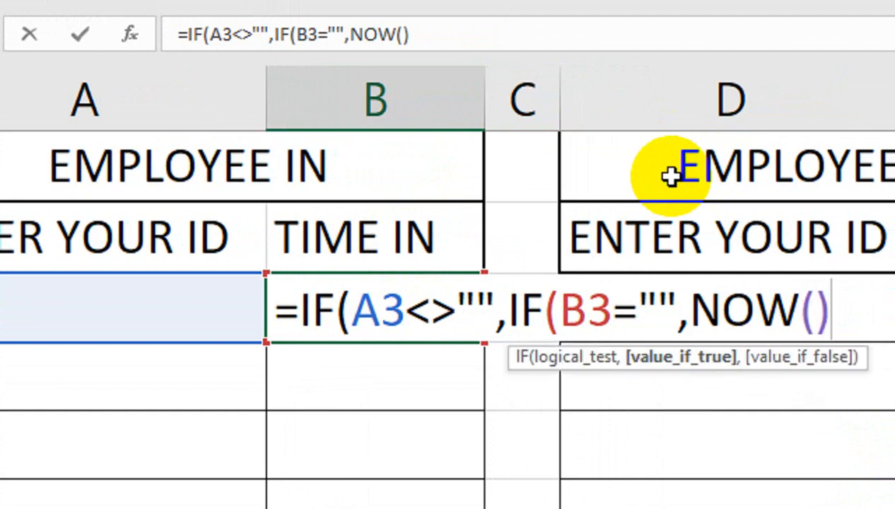
text(,)
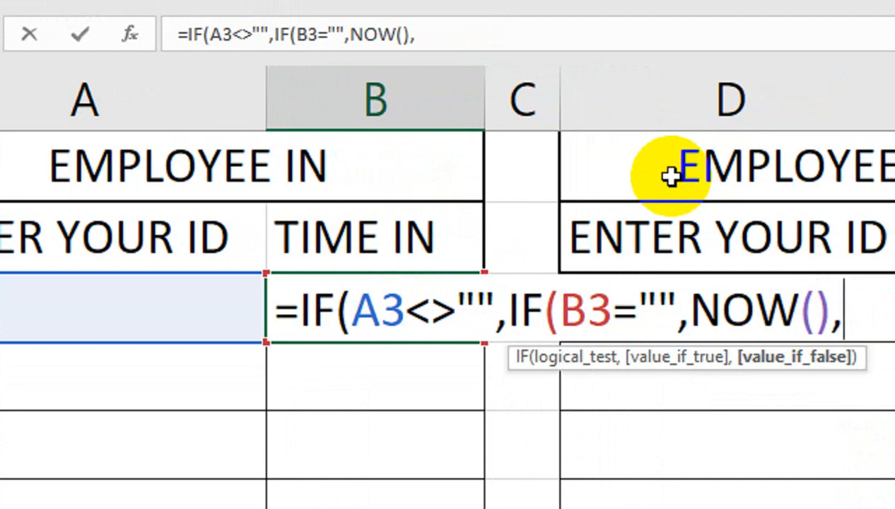
- Complete the B3 formula with B3 as the inner false value and "" as the outer false value, and enter it
click(375, 258)
key(Down)
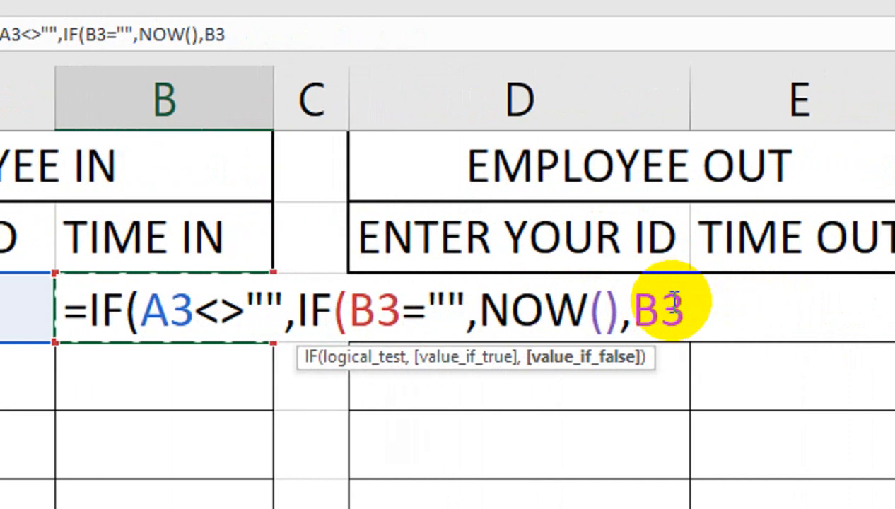
text())
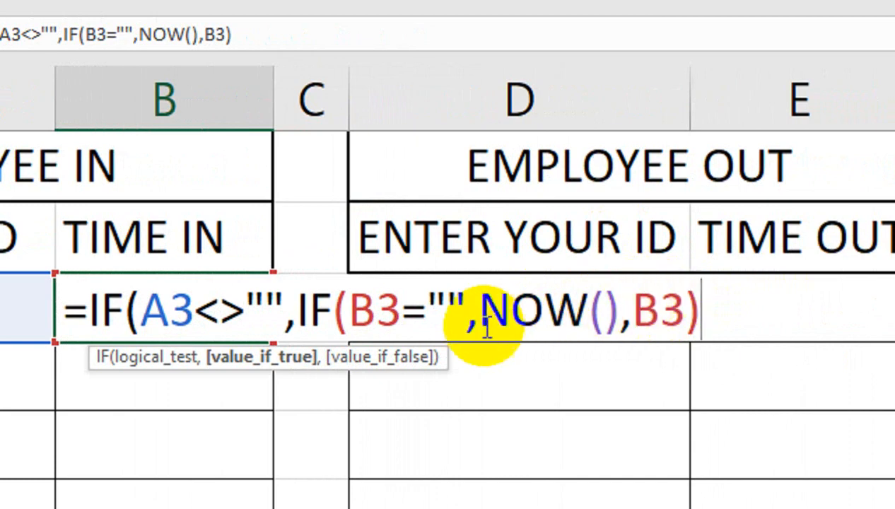
text(,)
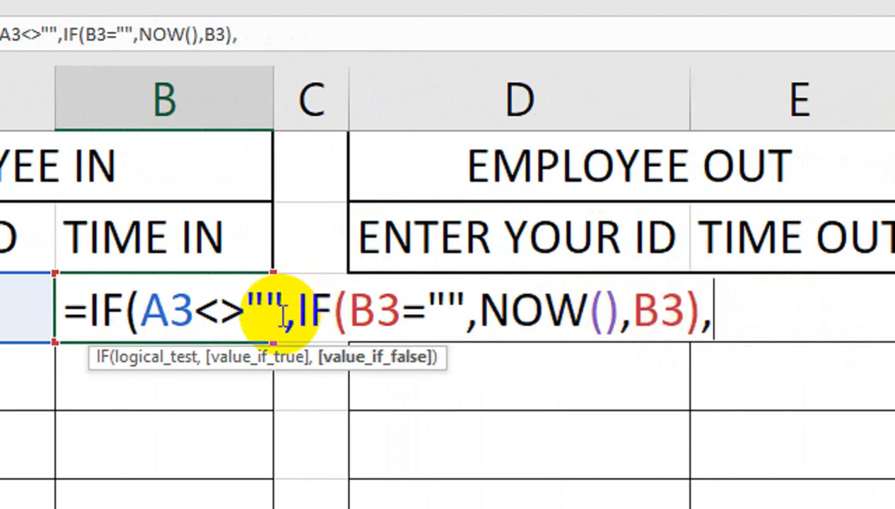
text("")
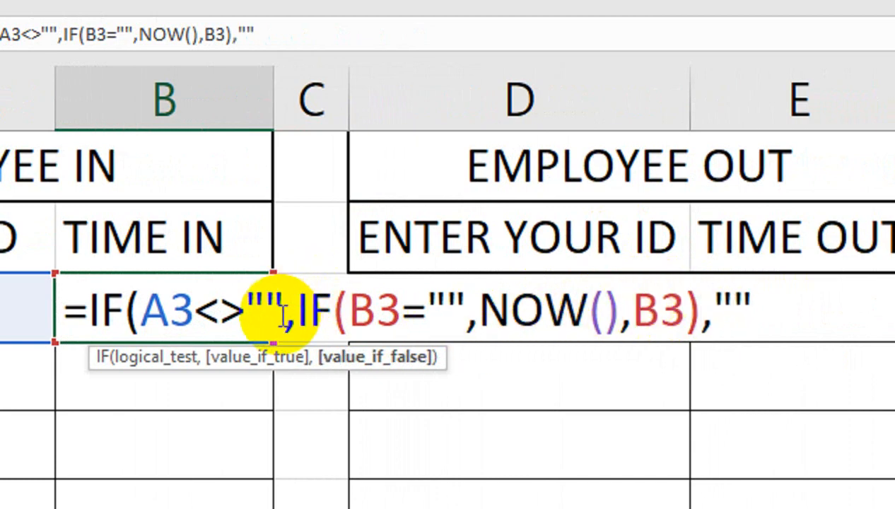
text())
key(Return)
- Fill the TIME IN formula from B3 down through B7
click(196, 311)
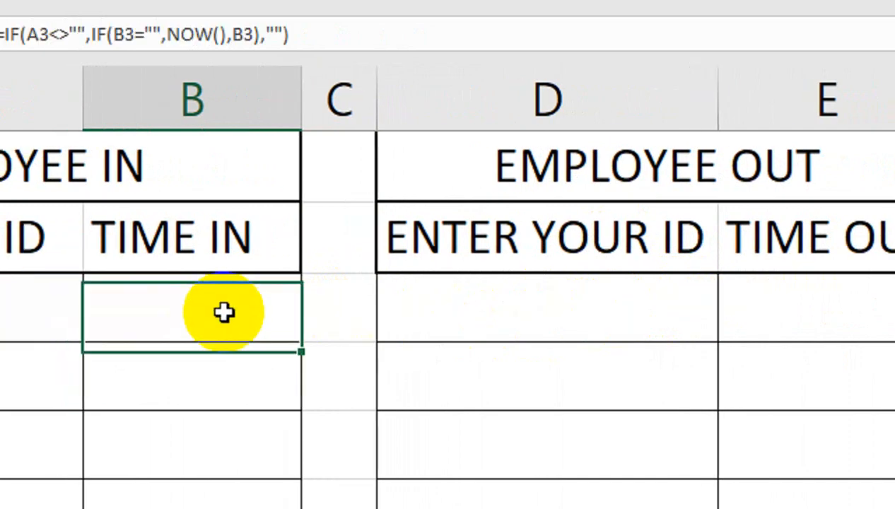
drag(302, 350, 304, 508)
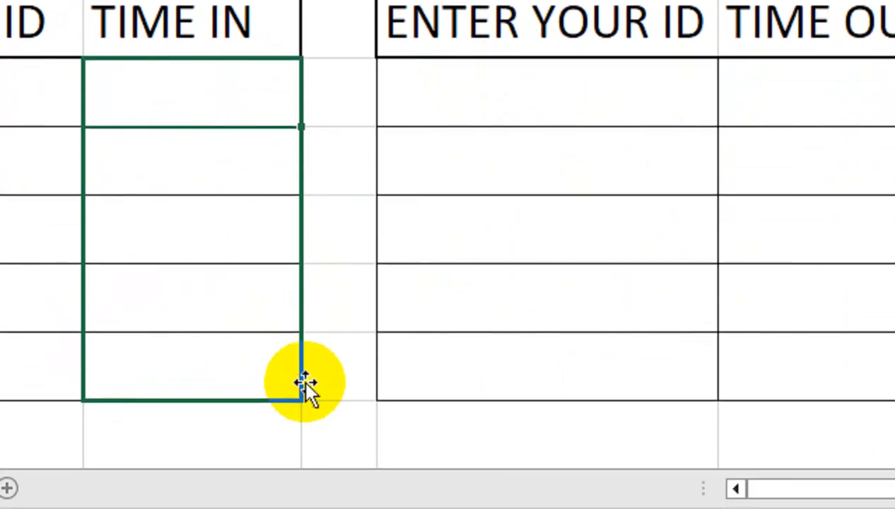
drag(305, 383, 305, 383)
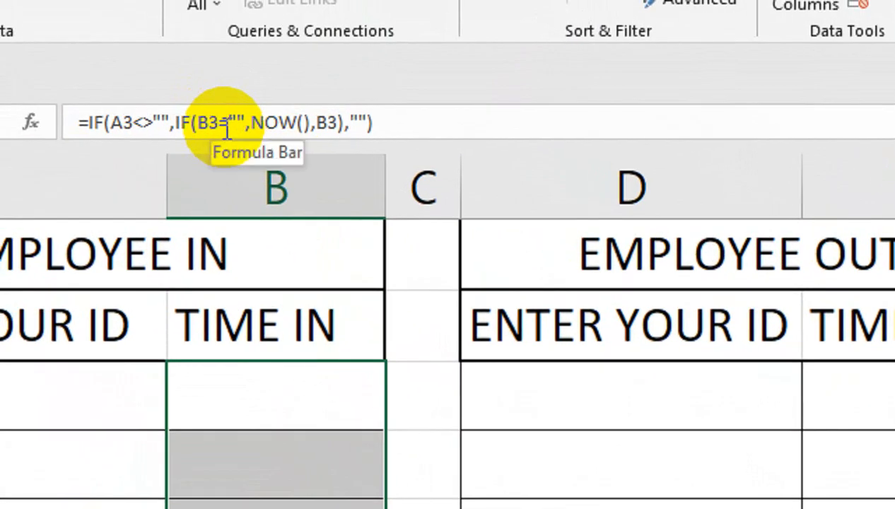
- Copy the full text of the B3 formula and paste it into cell E3 under TIME OUT
double_click(226, 128)
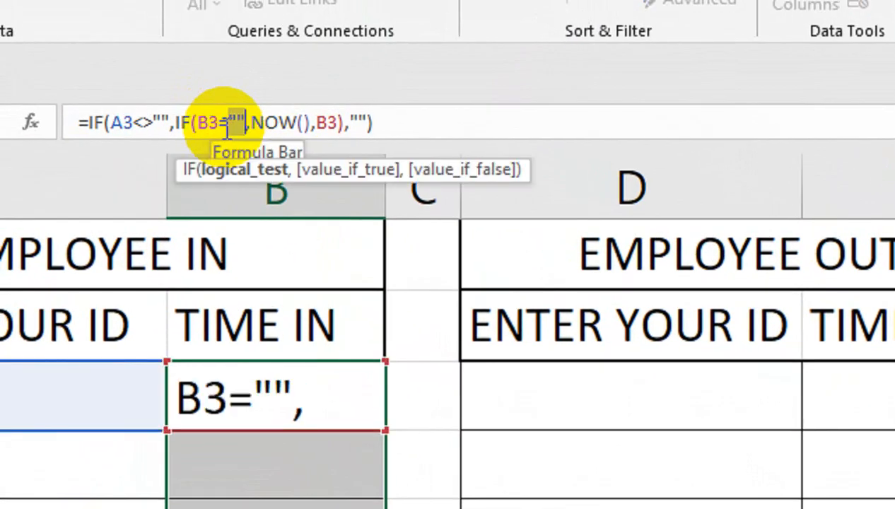
triple_click(226, 129)
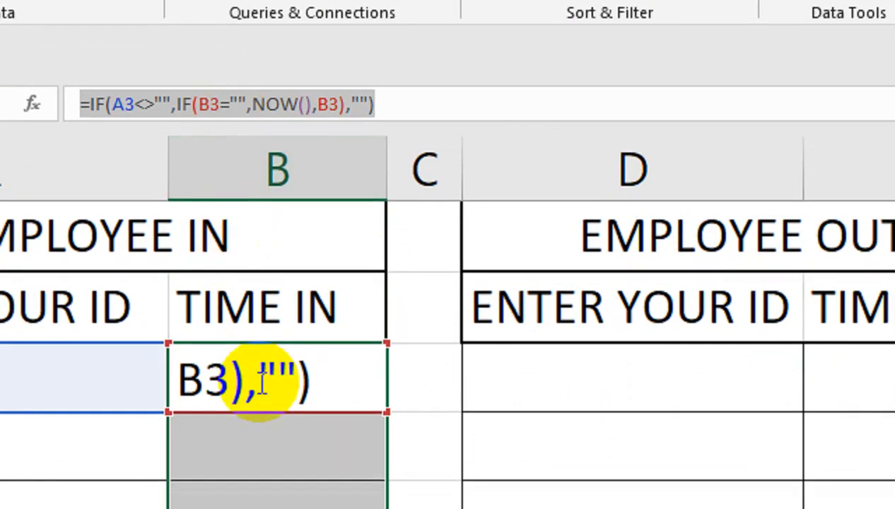
key(Return)
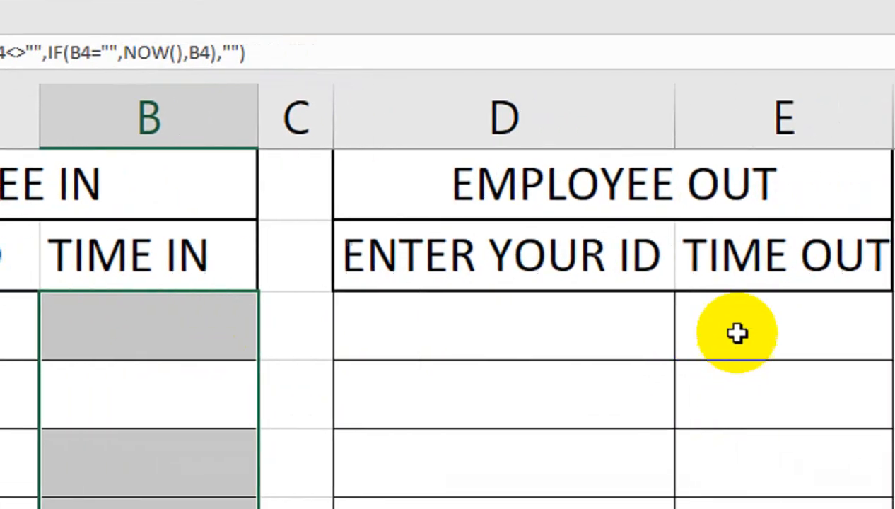
click(871, 357)
key(ctrl+v)
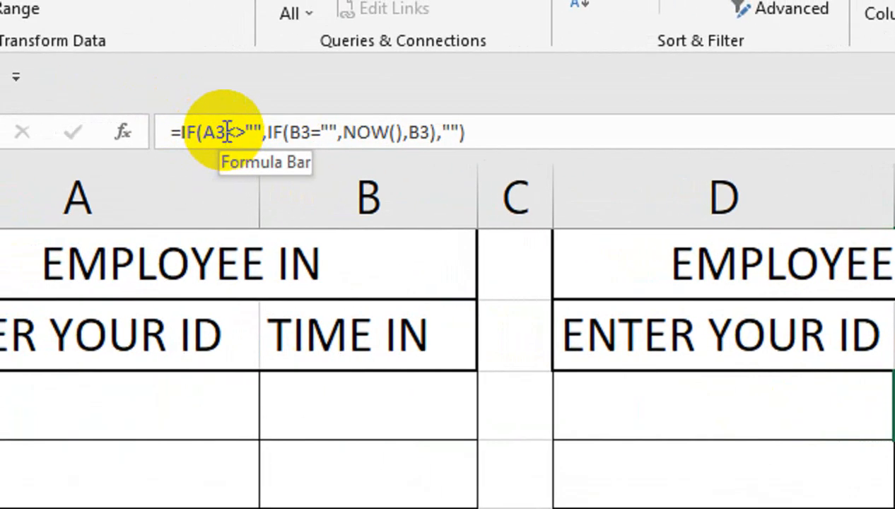
- Change the outer IF test in the E3 formula so it references D3 instead of A3
click(223, 131)
double_click(223, 131)
click(626, 399)
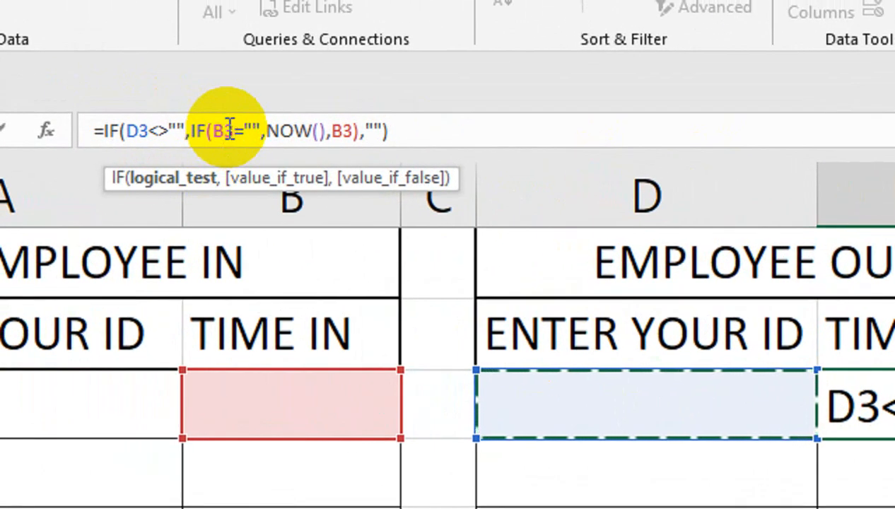
- Replace both B3 references in the TIME OUT formula with E3 and enter it as =IF(D3<>"",IF(E3="",NOW(),E3),"")
click(228, 131)
key(BackSpace)
text(E)
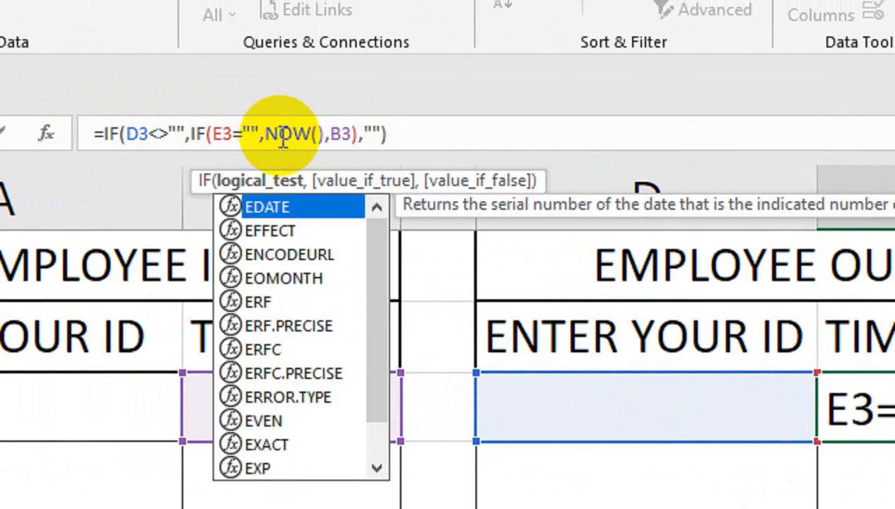
click(348, 133)
click(342, 134)
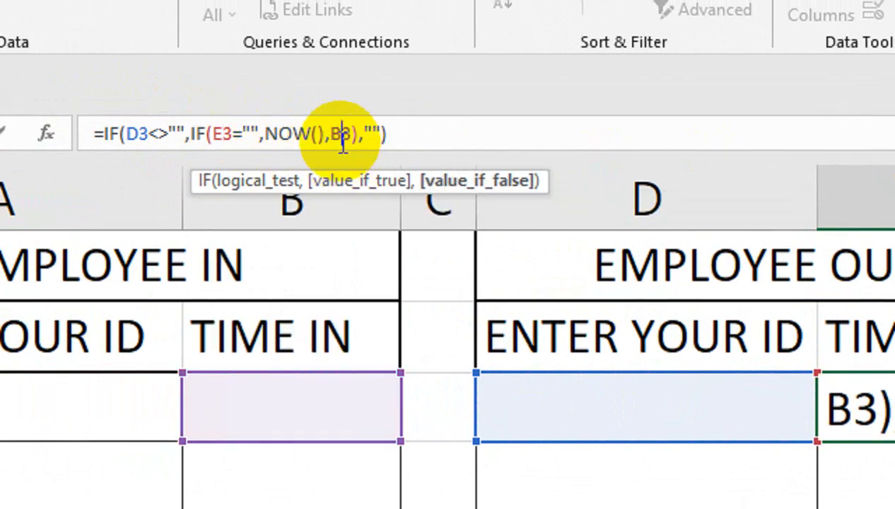
key(BackSpace)
text(E)
key(Return)
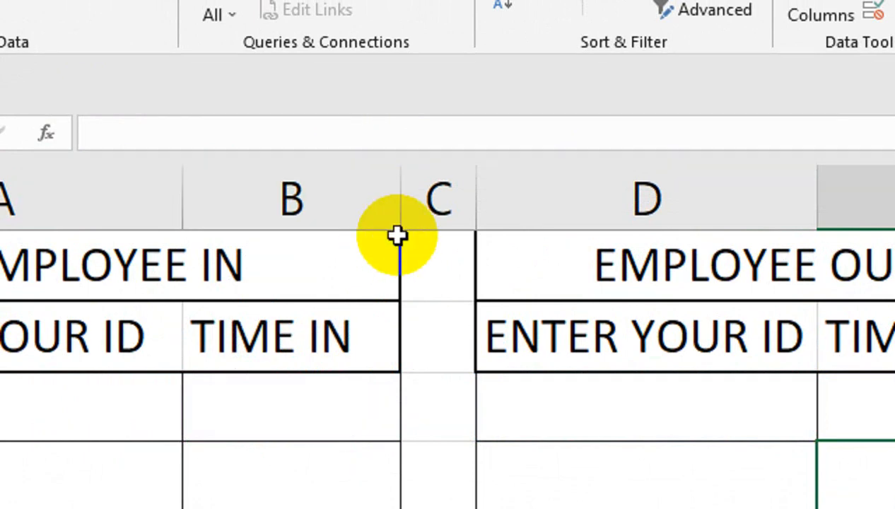
- Fill the TIME OUT formula from E3 down through E7
click(356, 415)
click(337, 465)
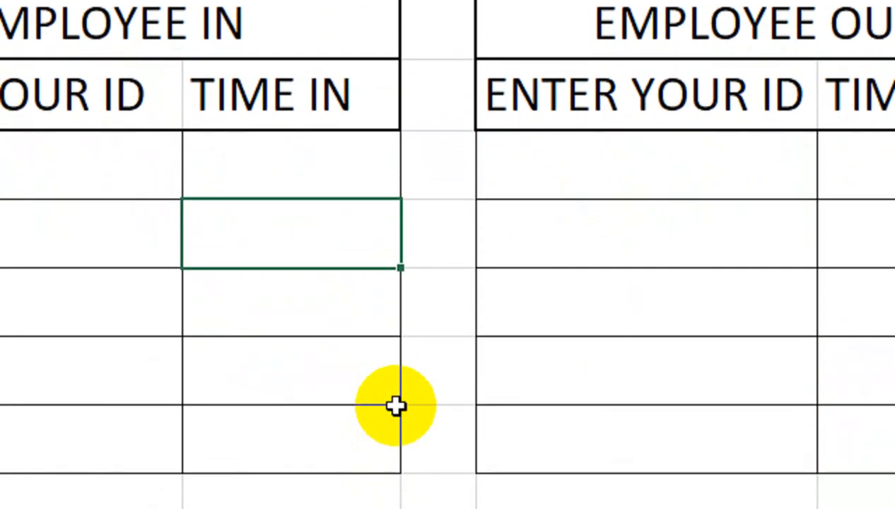
click(393, 422)
click(714, 140)
click(649, 227)
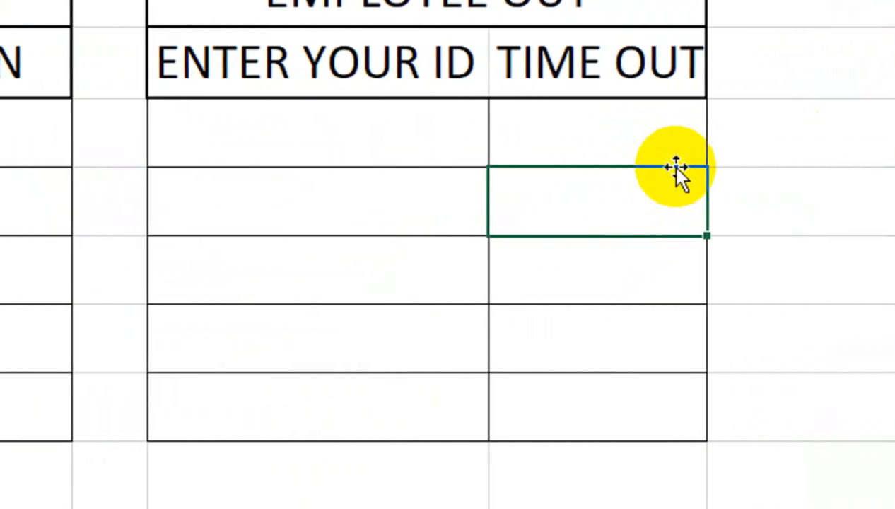
click(674, 147)
drag(680, 167, 661, 445)
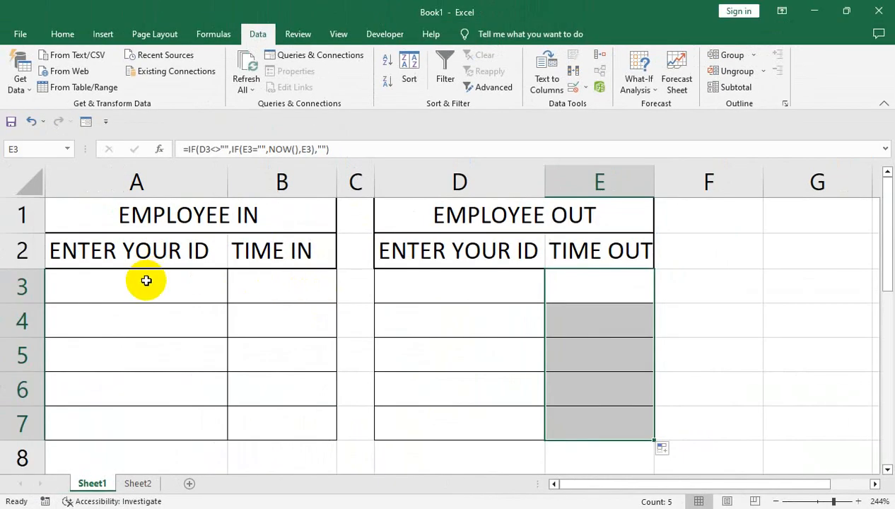
- Set Maximum Iterations to 1 in Excel's formula calculation options and apply it
click(145, 281)
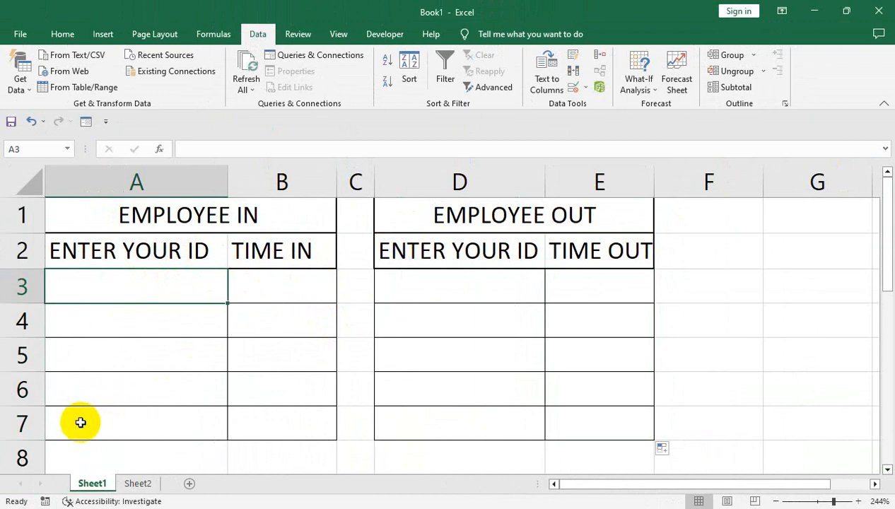
click(20, 34)
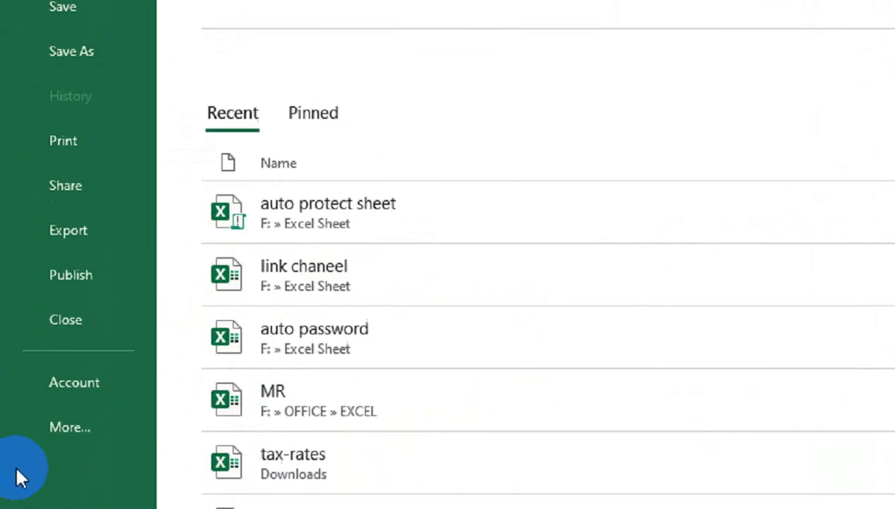
click(29, 457)
click(266, 461)
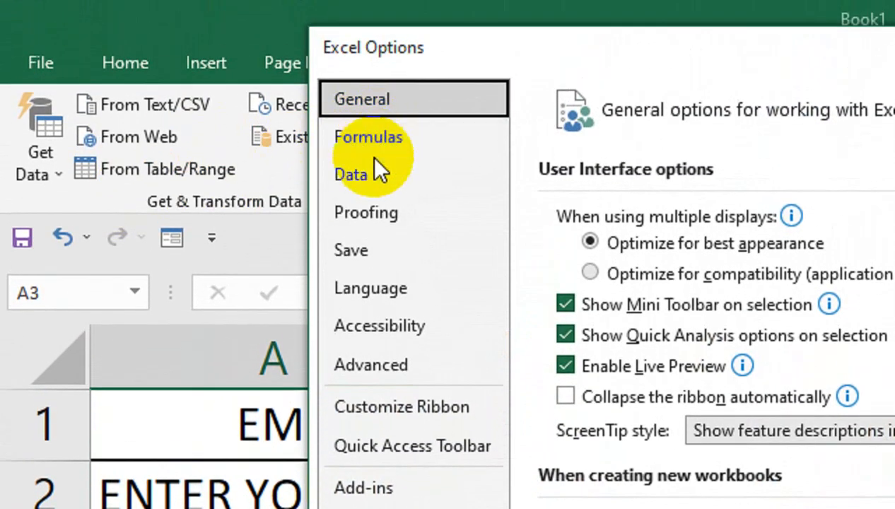
click(369, 167)
click(371, 141)
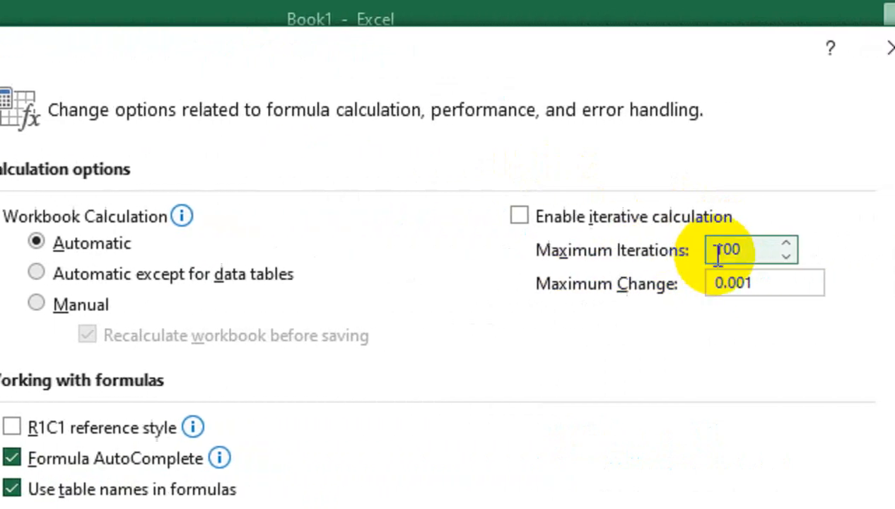
drag(675, 248, 622, 249)
text(1)
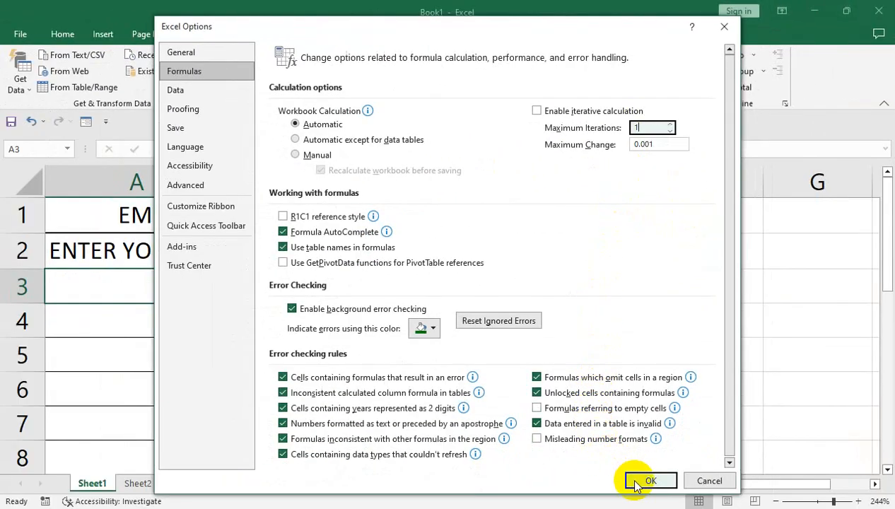
click(647, 480)
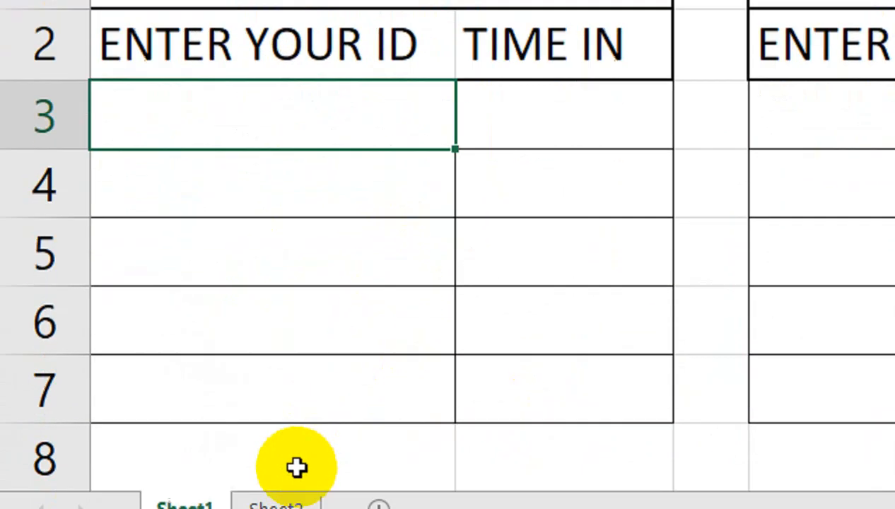
- Check the employee IDs listed on Sheet2 and try to enter one of them in cell A3 of Sheet1
click(276, 505)
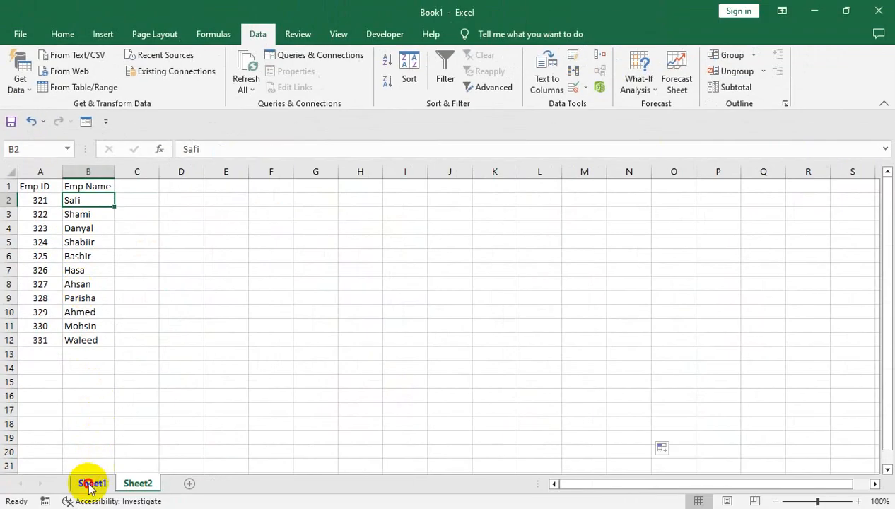
click(89, 483)
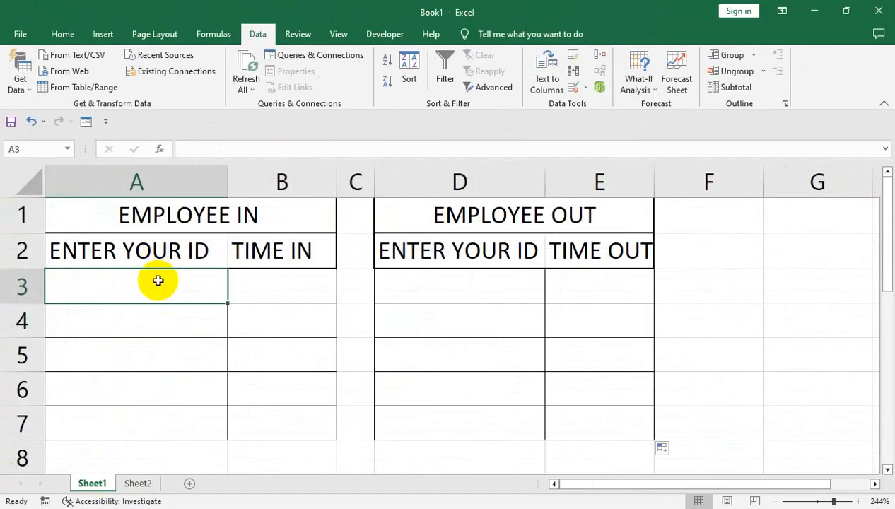
text(322)
key(Return)
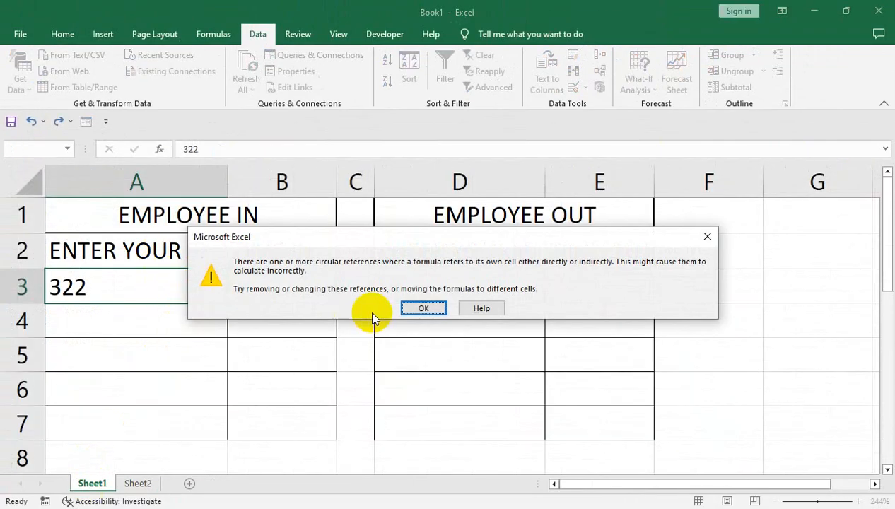
click(424, 309)
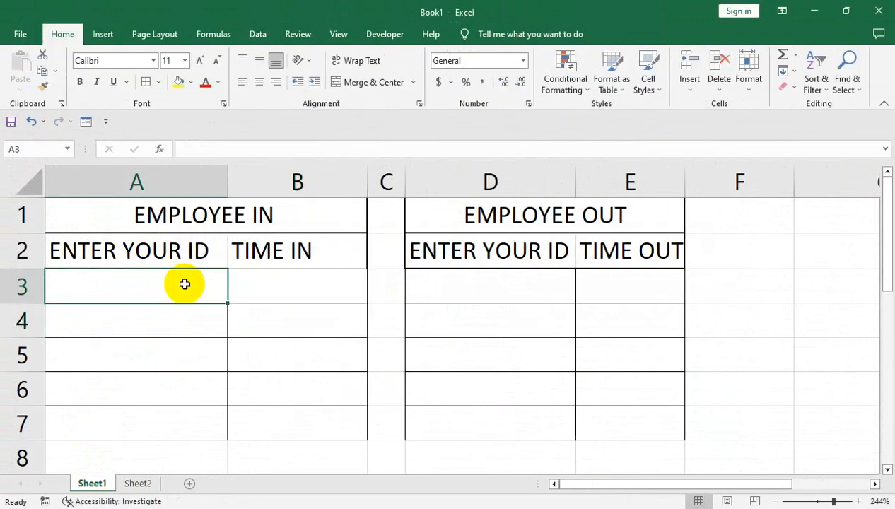
- Try again to enter a listed employee ID in cell A3 under EMPLOYEE IN
text(32)
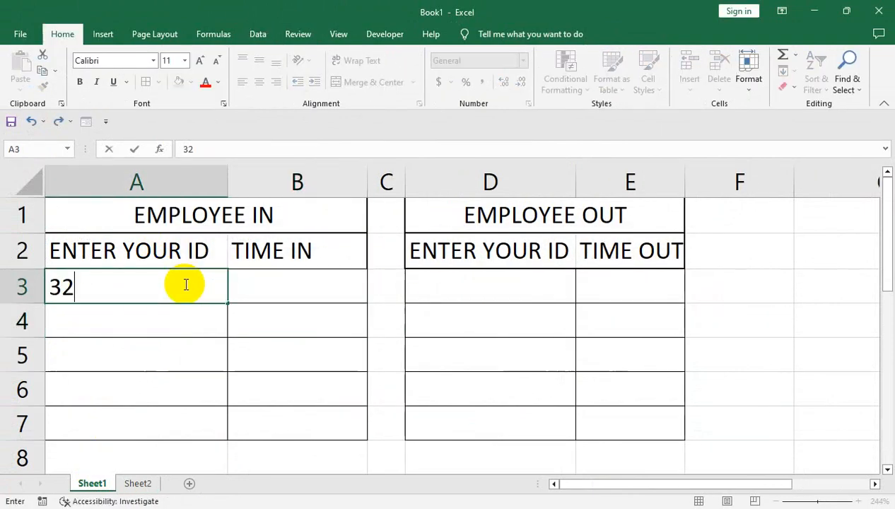
key(Return)
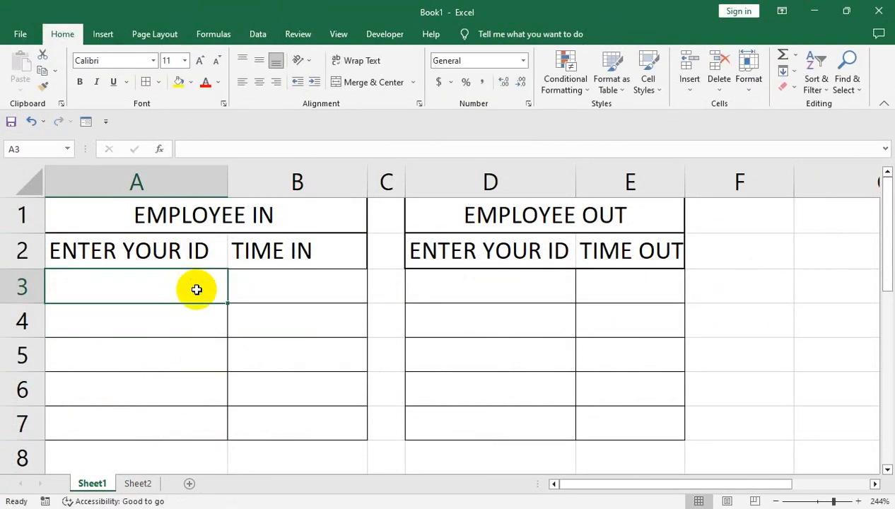
text(322)
key(Return)
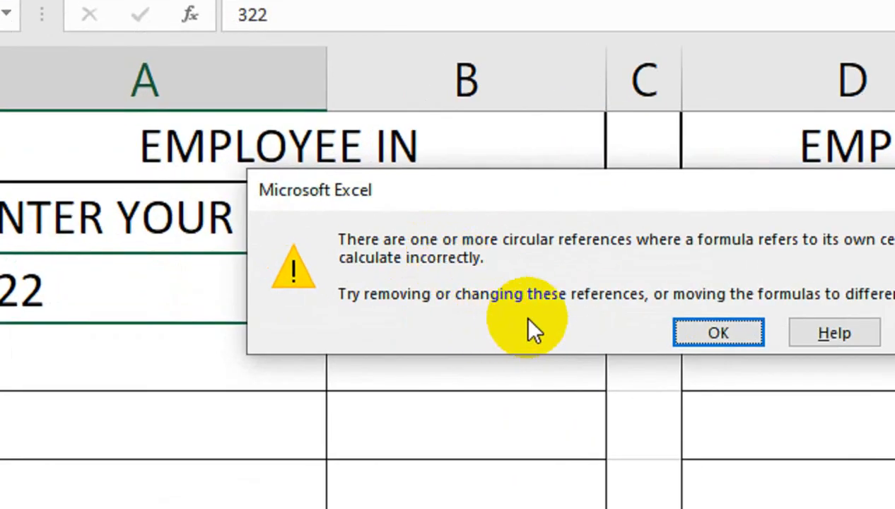
click(715, 334)
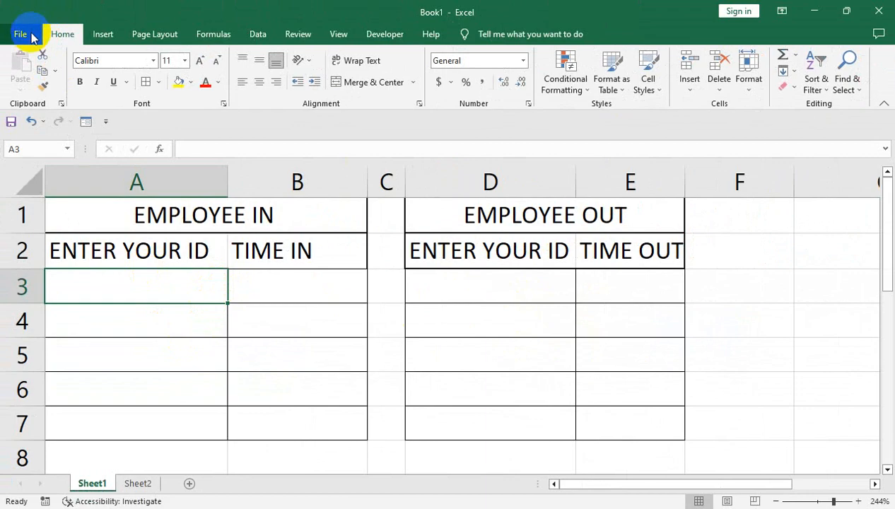
- Enable iterative calculation in Excel's formula options and apply it
click(31, 36)
click(52, 461)
click(125, 480)
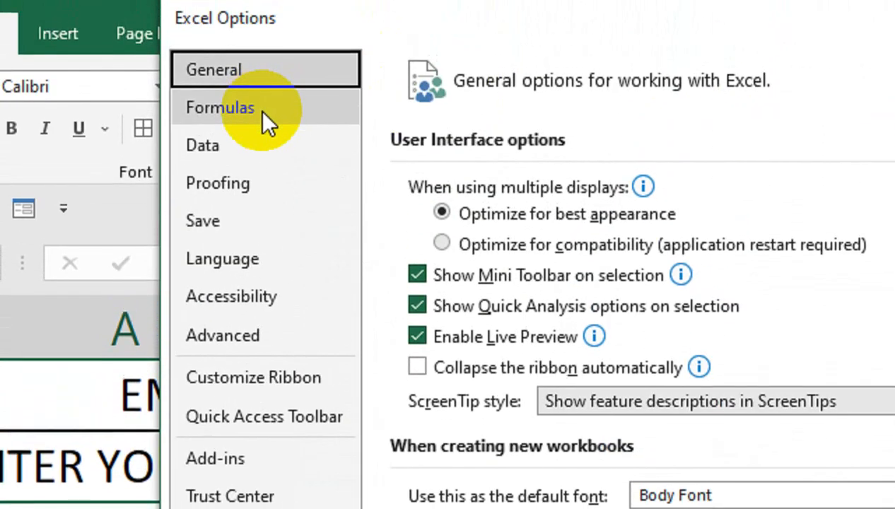
click(265, 114)
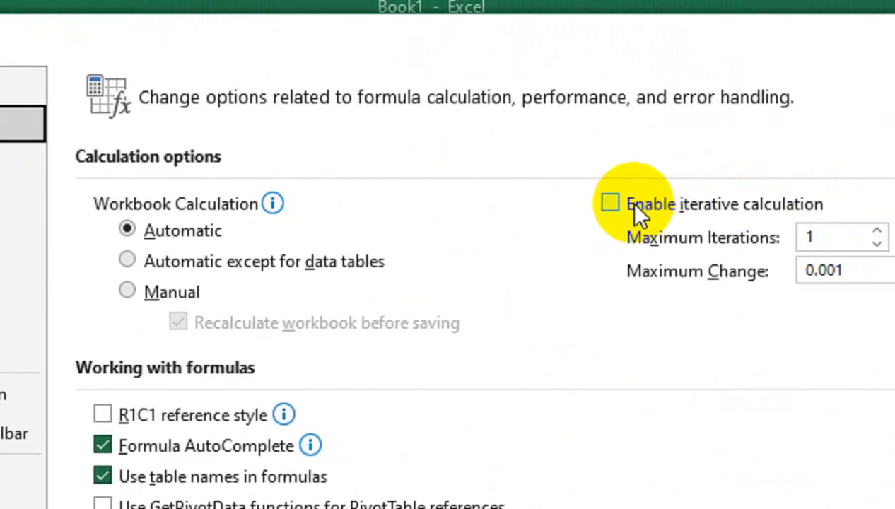
click(618, 203)
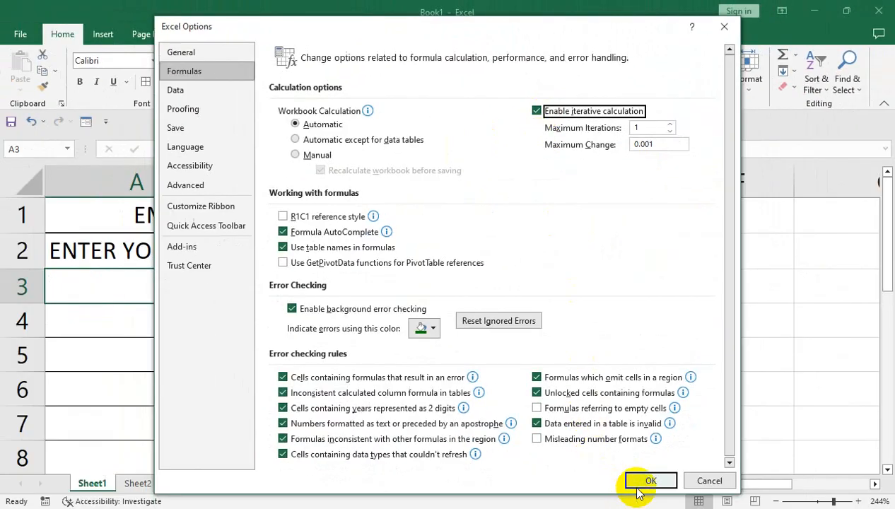
click(647, 481)
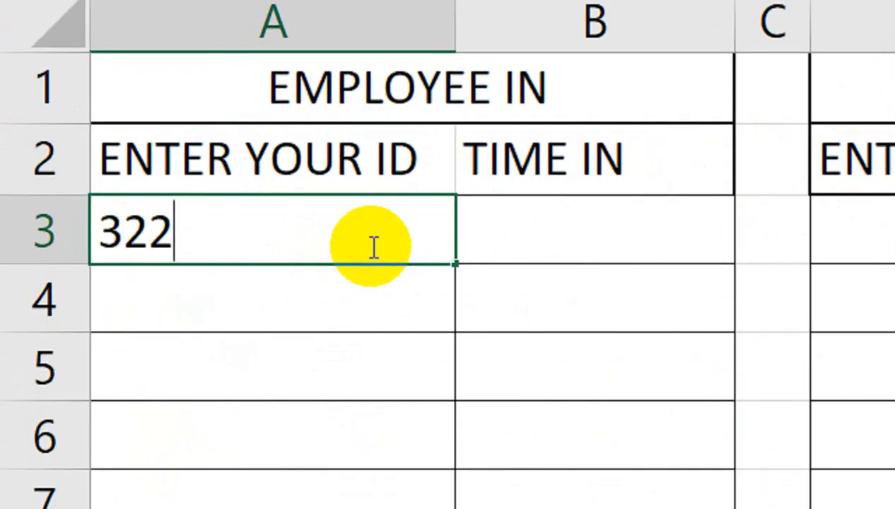
- Enter a listed employee ID in A3 and auto-fit column B to its TIME IN contents
click(373, 247)
text(322)
key(Return)
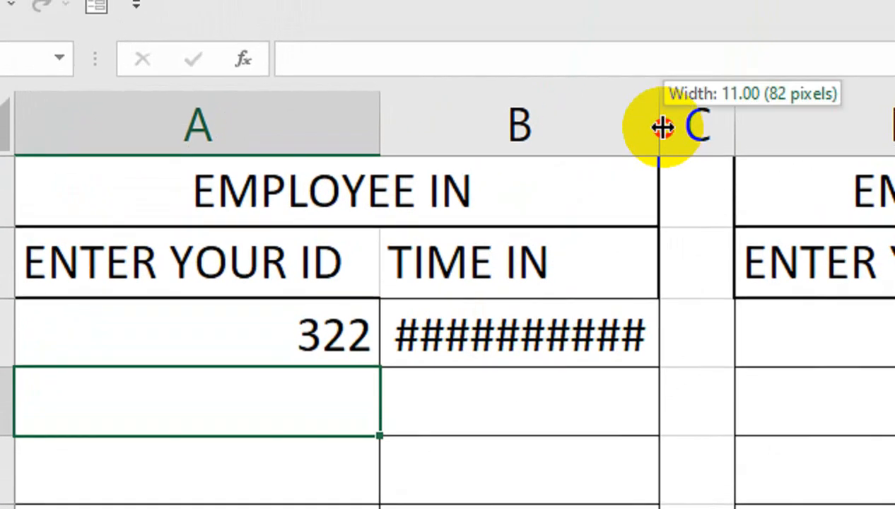
double_click(735, 23)
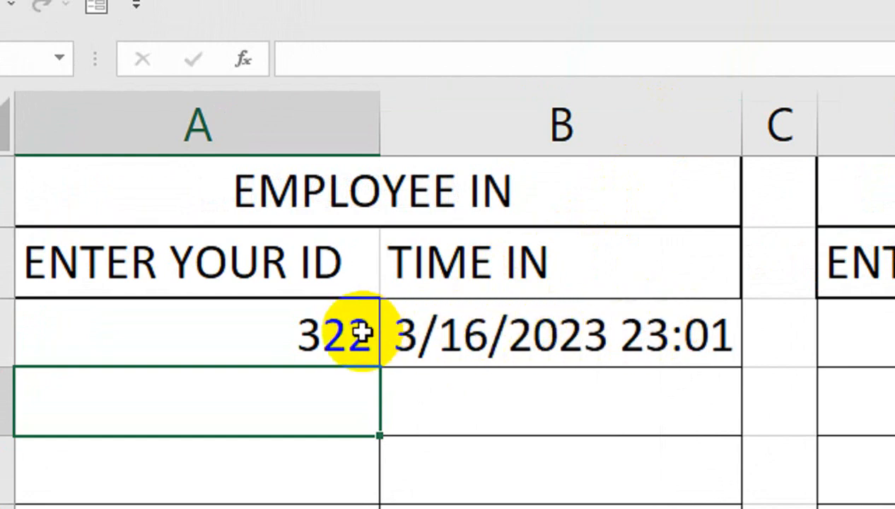
- Center the contents of column A and the ENTER YOUR ID and TIME IN headers in A2:B2
click(246, 139)
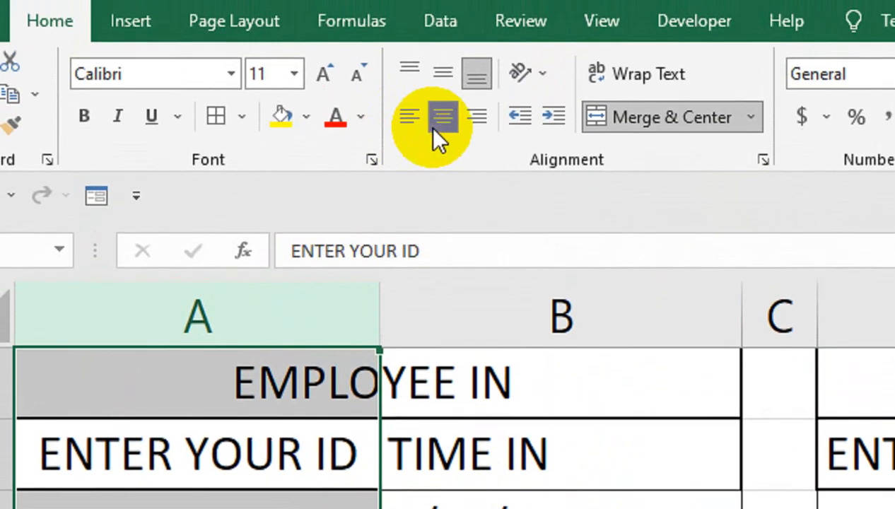
click(443, 69)
click(266, 488)
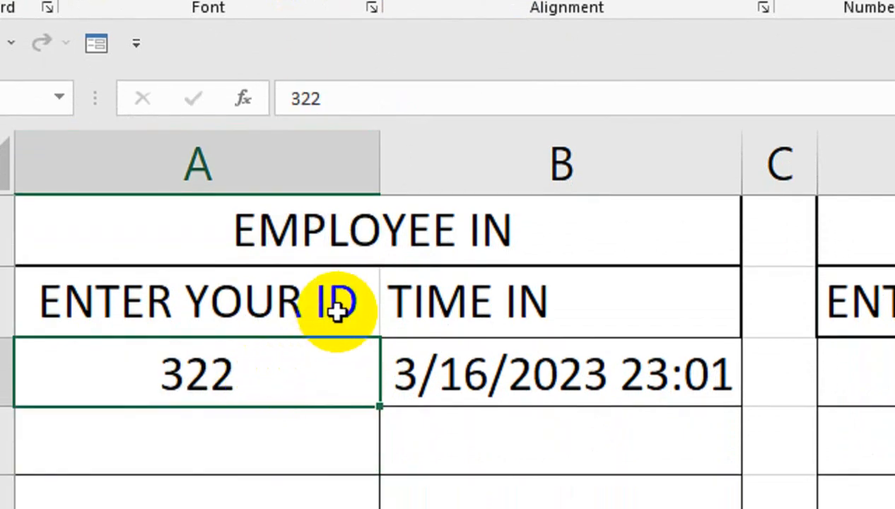
drag(336, 309, 402, 301)
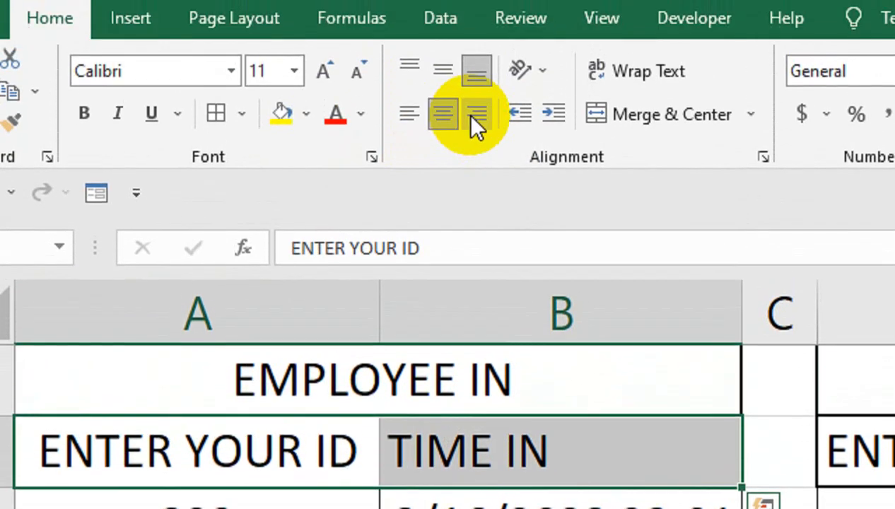
click(443, 124)
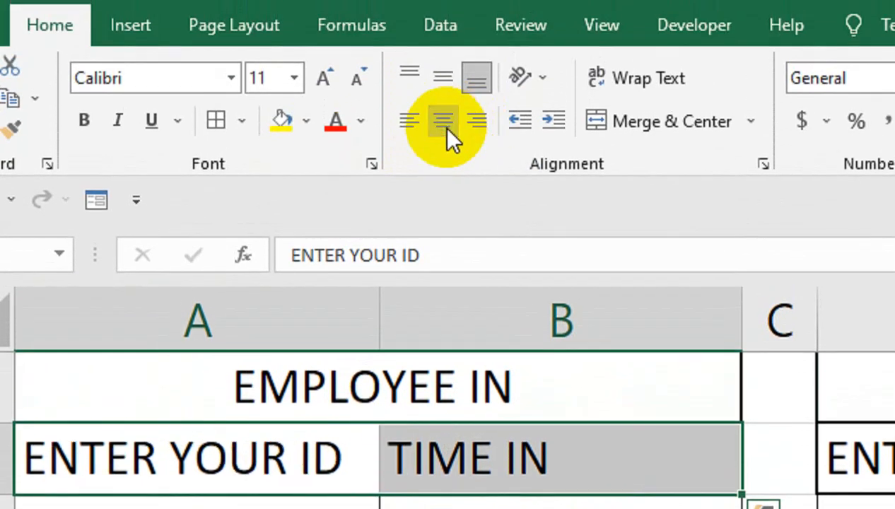
click(442, 124)
- Make the EMPLOYEE IN title in A1 bold and enlarge its font size to 16
click(363, 364)
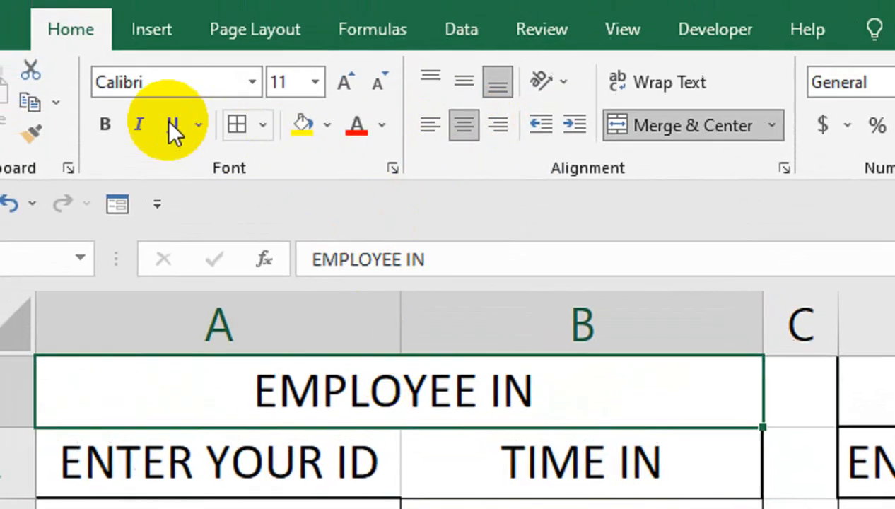
click(83, 120)
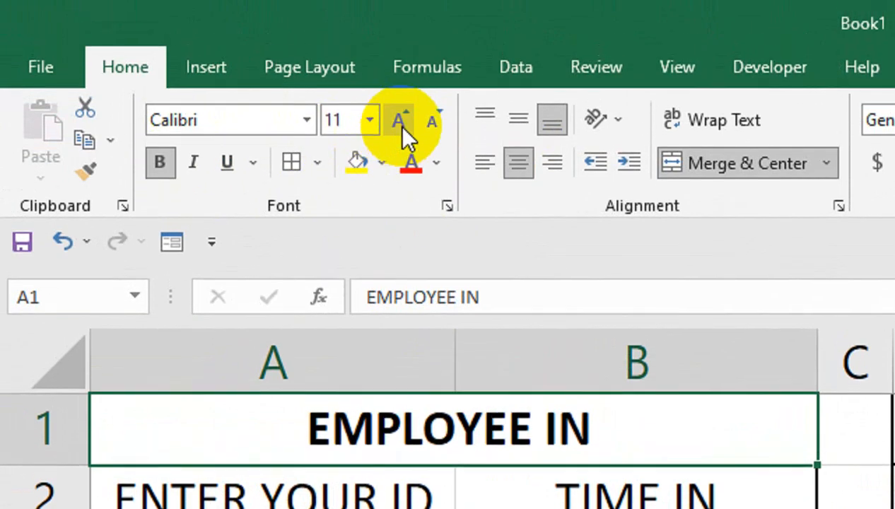
click(398, 124)
click(397, 124)
click(397, 126)
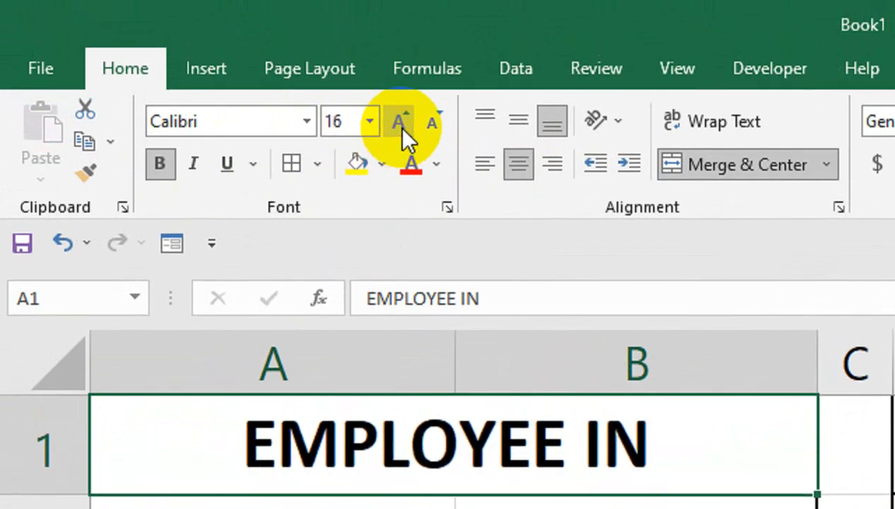
click(894, 494)
click(435, 334)
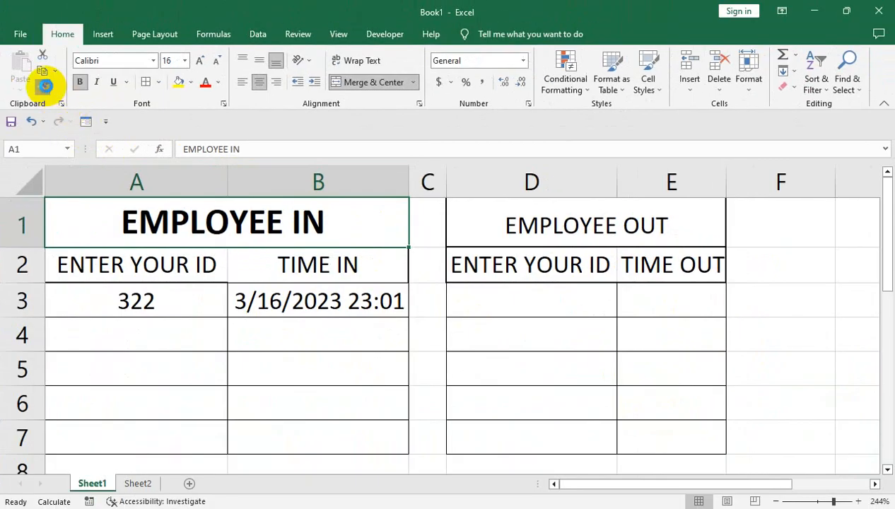
- Copy the EMPLOYEE IN title's formatting to the EMPLOYEE OUT title and widen column E
click(45, 85)
click(518, 226)
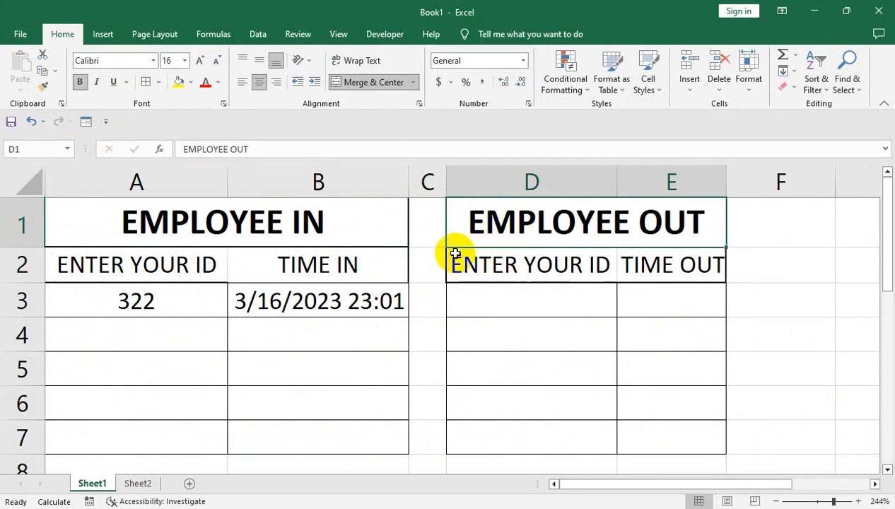
drag(471, 276, 657, 272)
drag(725, 182, 772, 182)
click(573, 277)
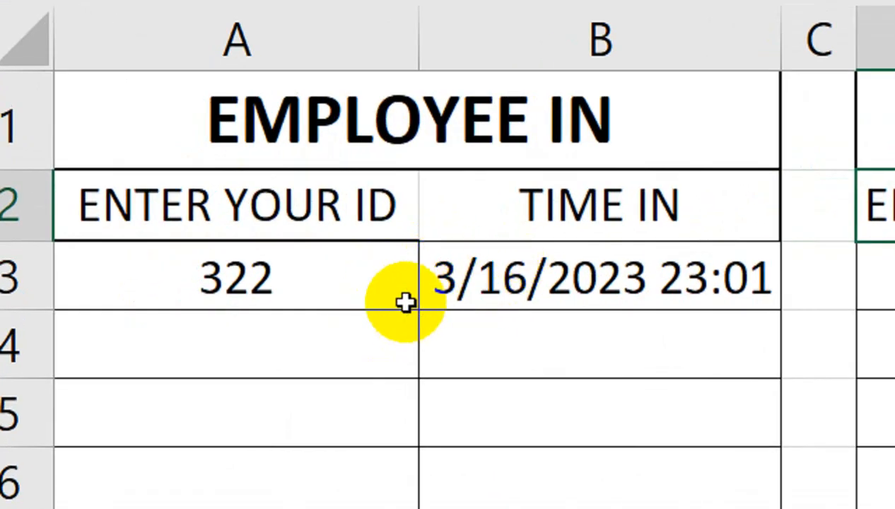
- Enter another listed employee ID in A4
click(333, 337)
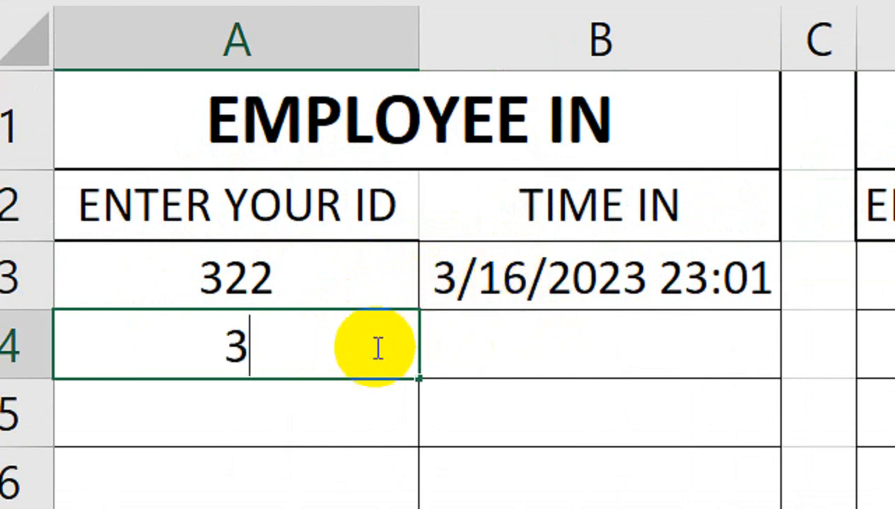
text(331)
key(Return)
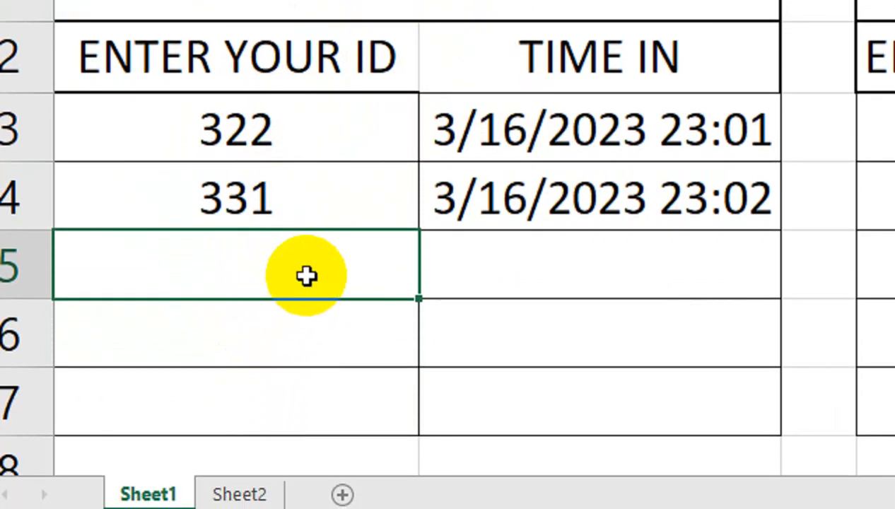
- Try to enter an unlisted employee ID in A5 to test the ID validation
key(Return)
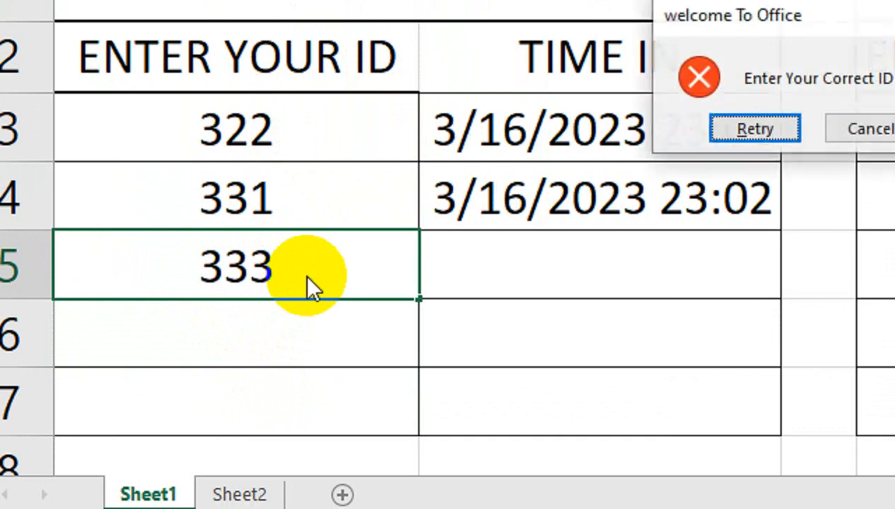
key(Return)
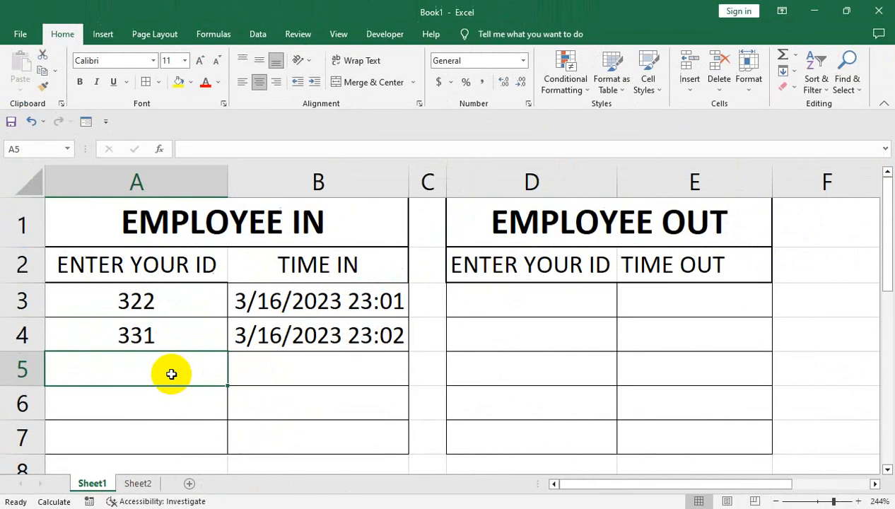
text(333)
key(Return)
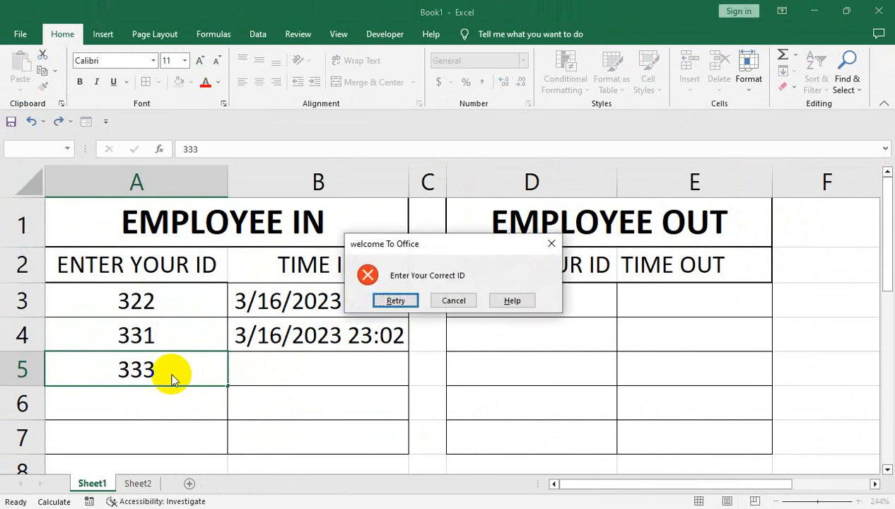
key(Return)
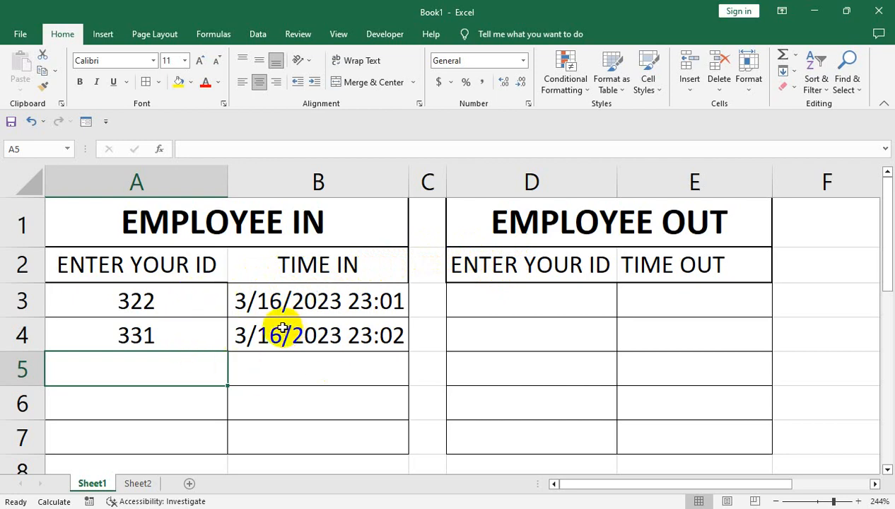
- Enter listed employee IDs in A5 and A6 and check the employee list on Sheet2
text(325)
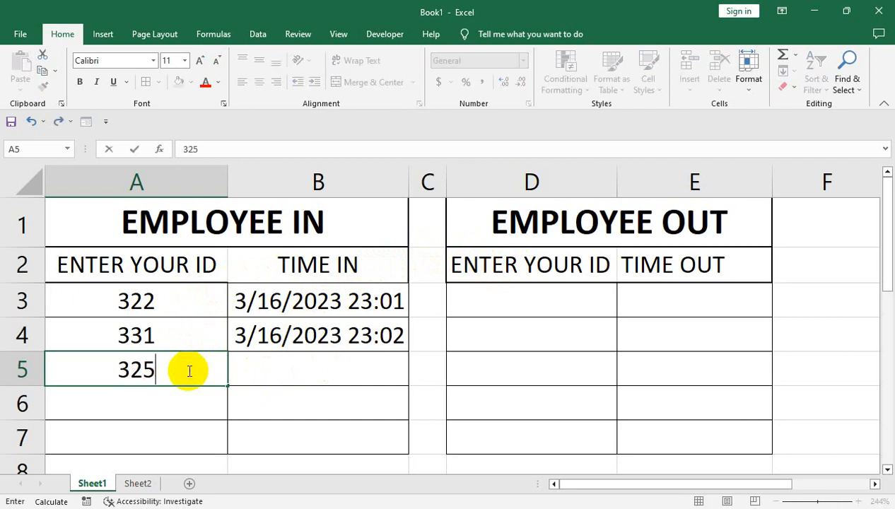
key(Return)
text(326)
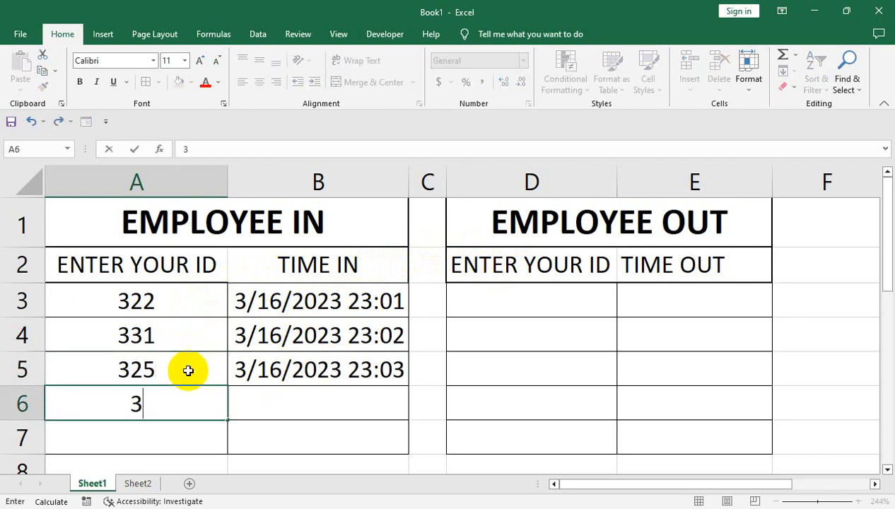
key(Return)
click(138, 483)
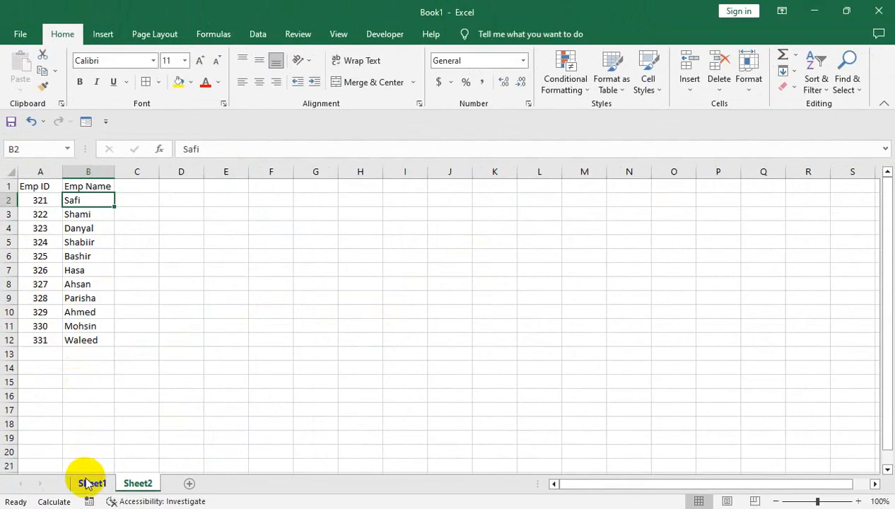
click(92, 483)
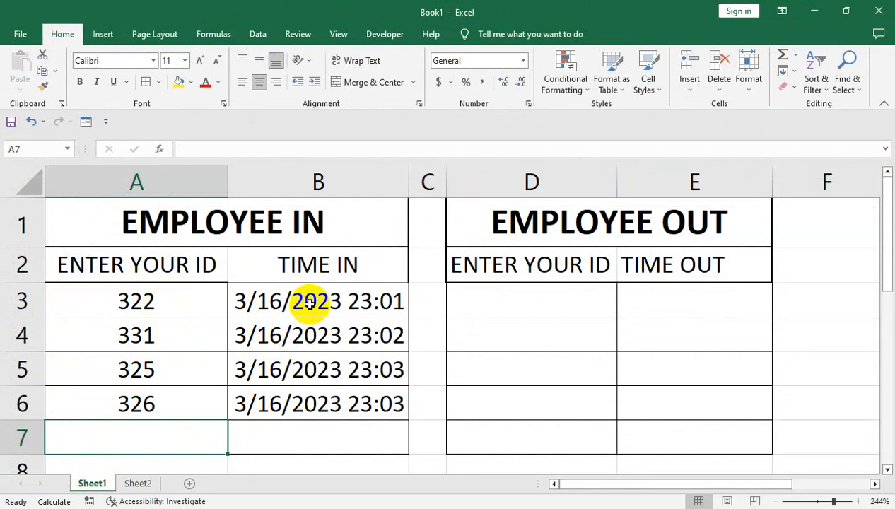
- Apply the custom h:mm number format to the TIME IN values in B3:B6
drag(311, 301, 298, 389)
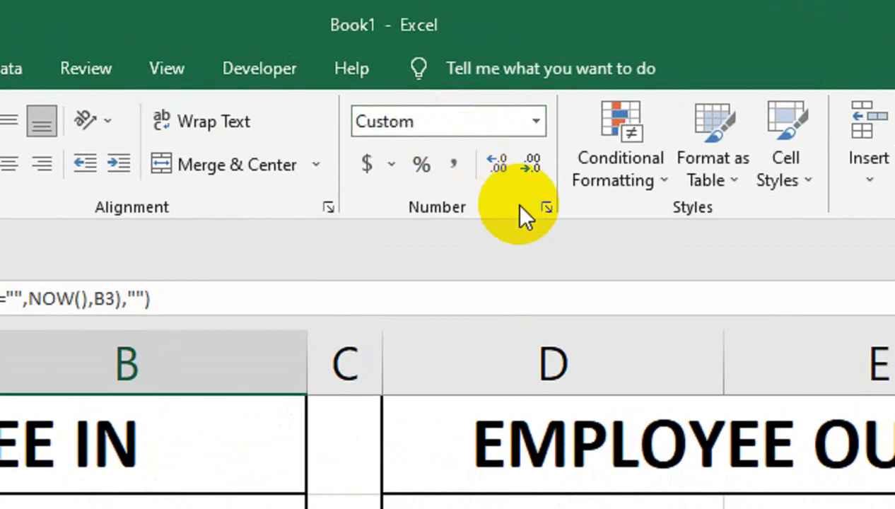
click(528, 103)
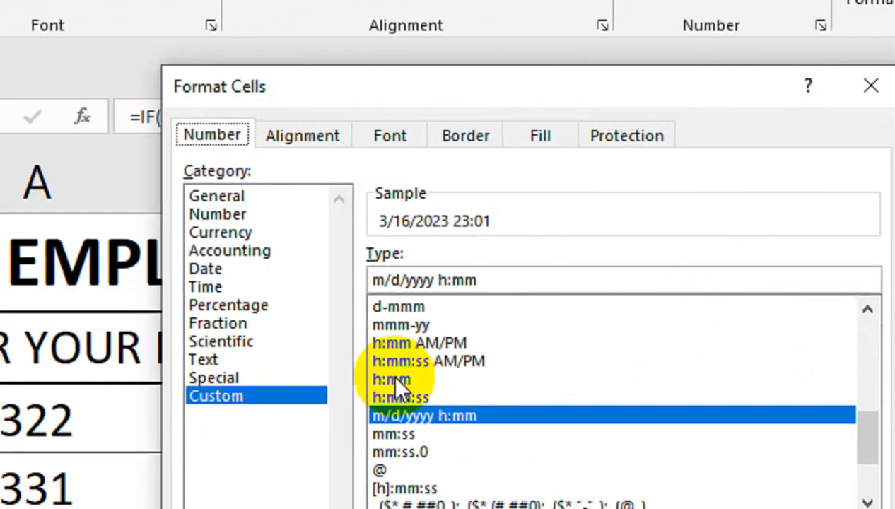
click(235, 427)
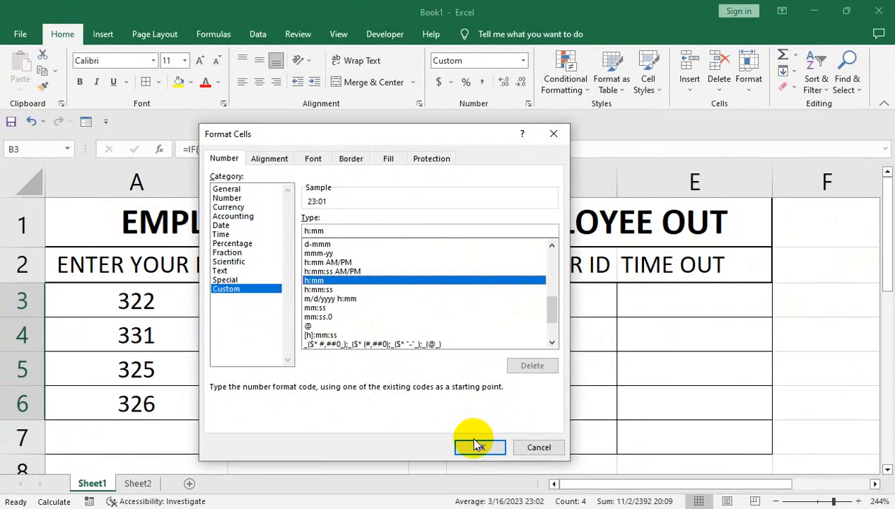
click(477, 445)
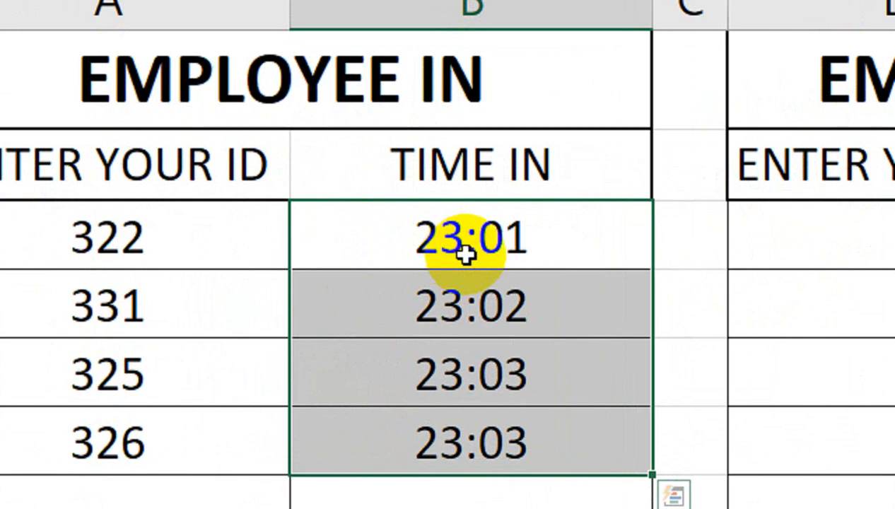
- Try right-aligning the TIME IN values in B3:B6, and undo the alignment and time format changes
key(alt+h)
key(a)
key(r)
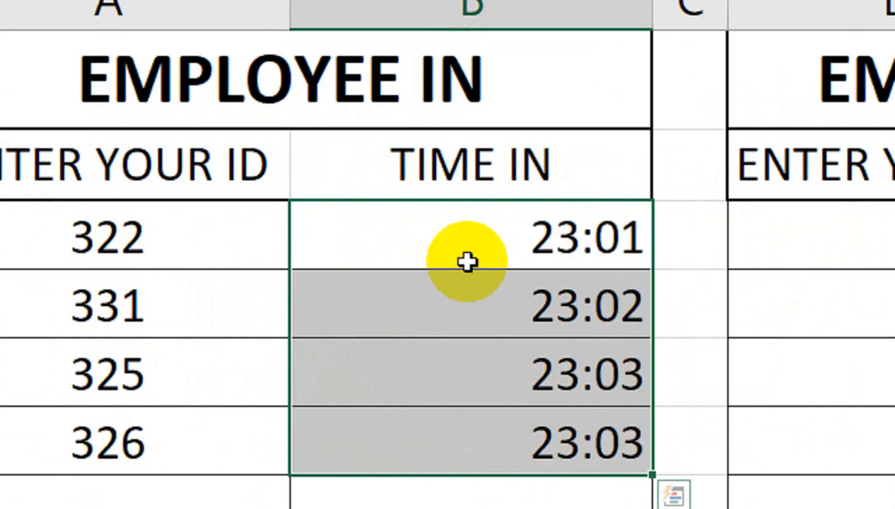
key(ctrl+z)
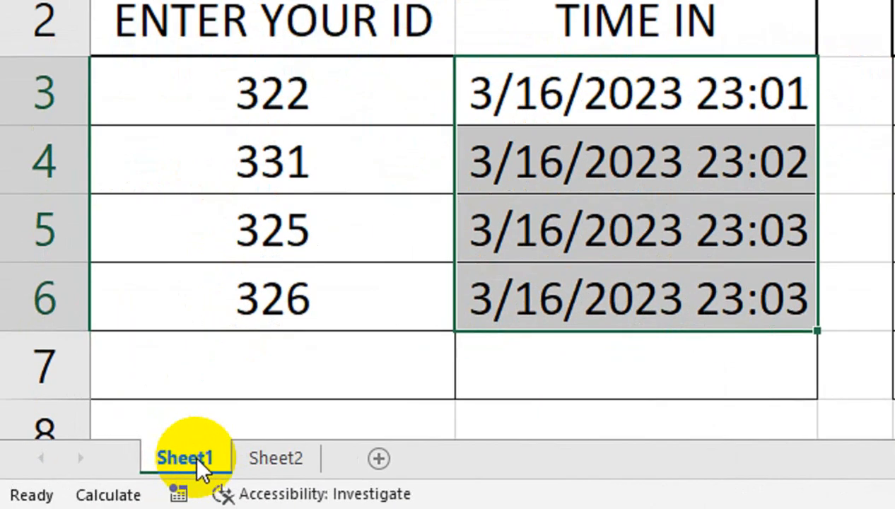
- Rename Sheet1 as 1-MAR-23
right_click(100, 489)
click(147, 354)
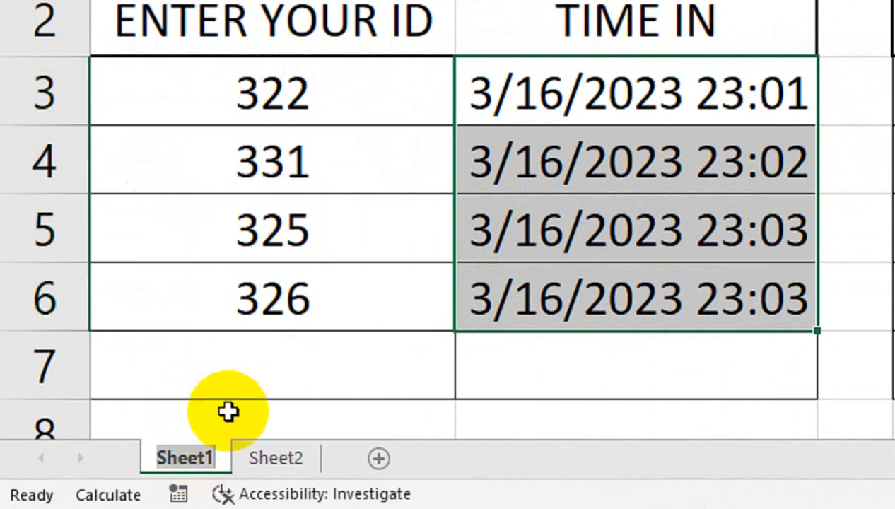
text(1-)
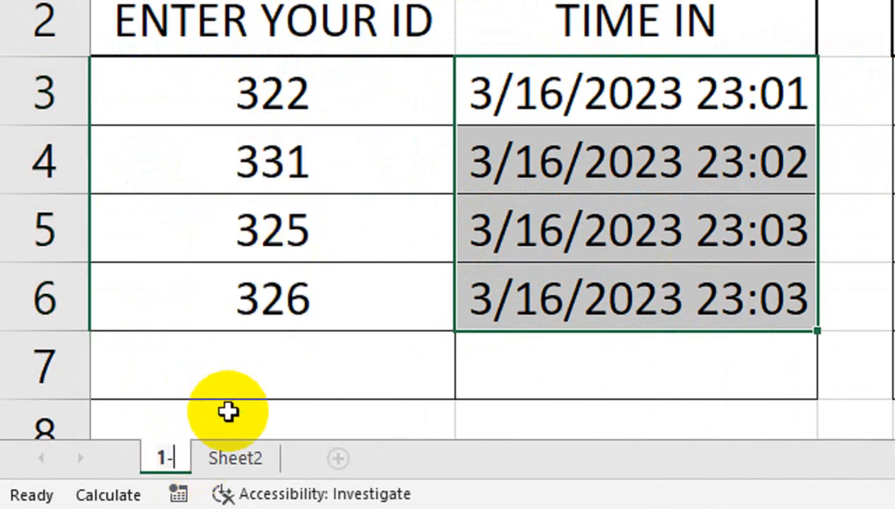
text(MAR-23)
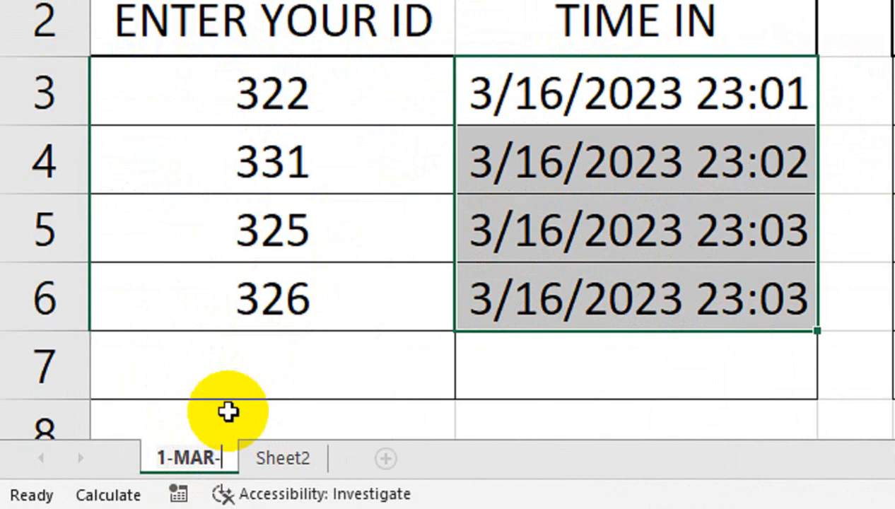
click(227, 411)
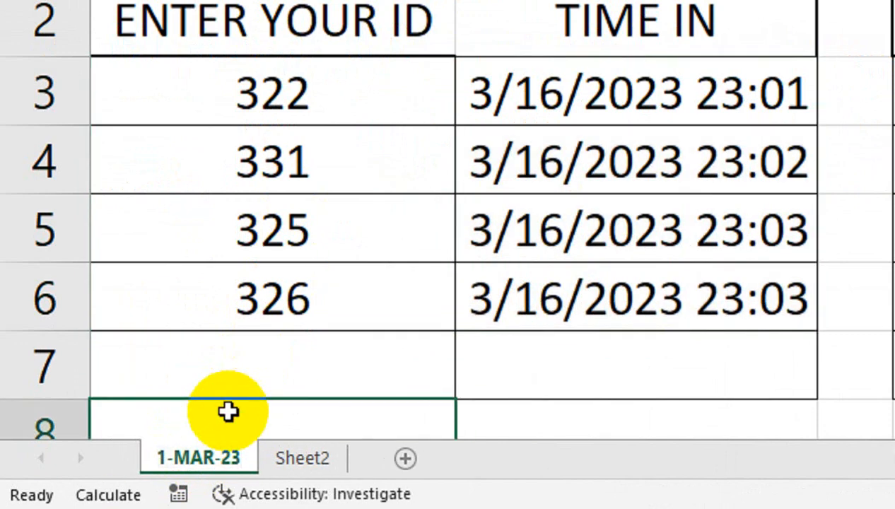
- Create a copy of the 1-MAR-23 sheet in the same workbook, placed before the original
right_click(210, 470)
click(296, 237)
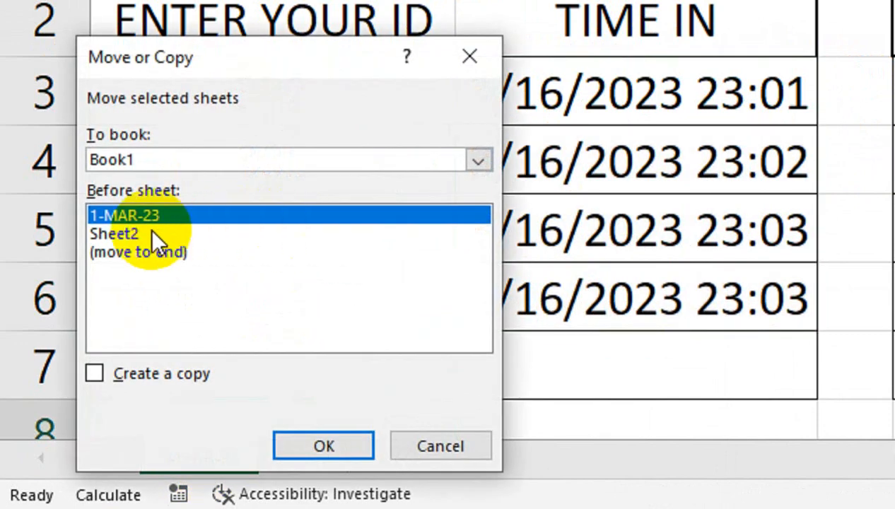
click(134, 374)
click(281, 447)
- Rename the copied sheet as 2-MAR-23 and move the 1-MAR-23 sheet in front of it
double_click(241, 456)
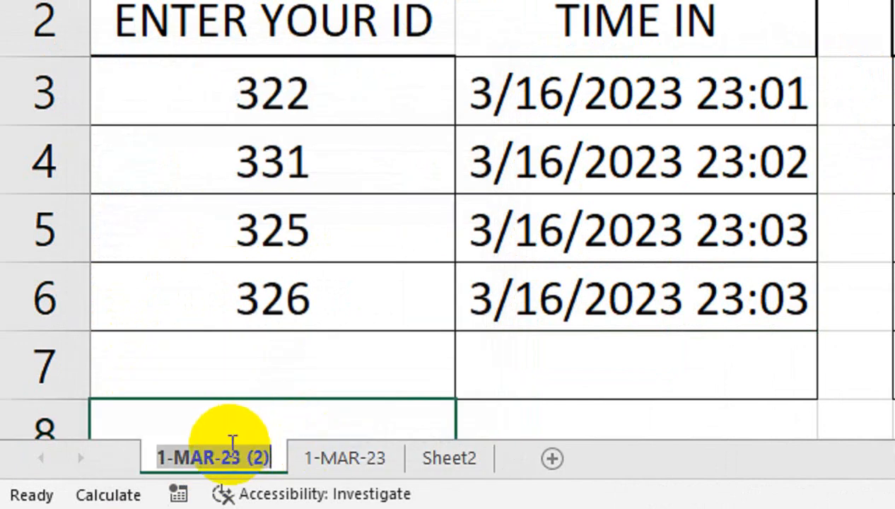
click(164, 456)
key(BackSpace)
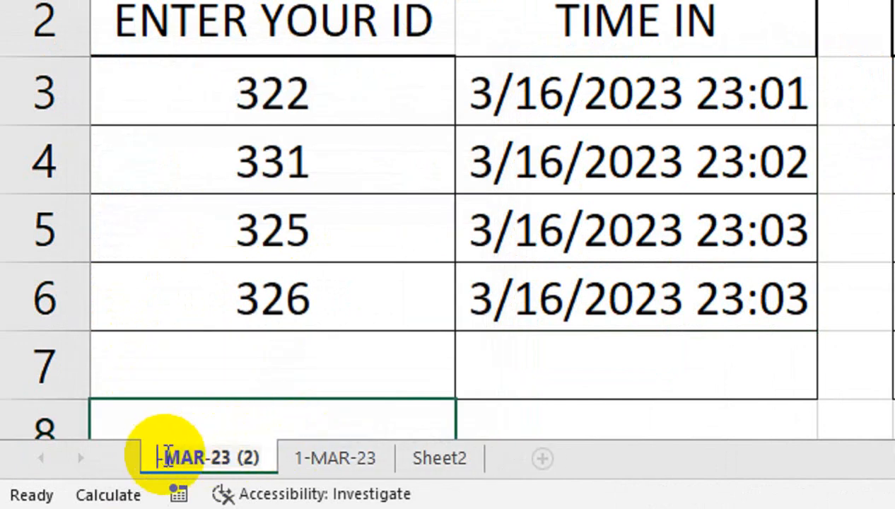
text(2)
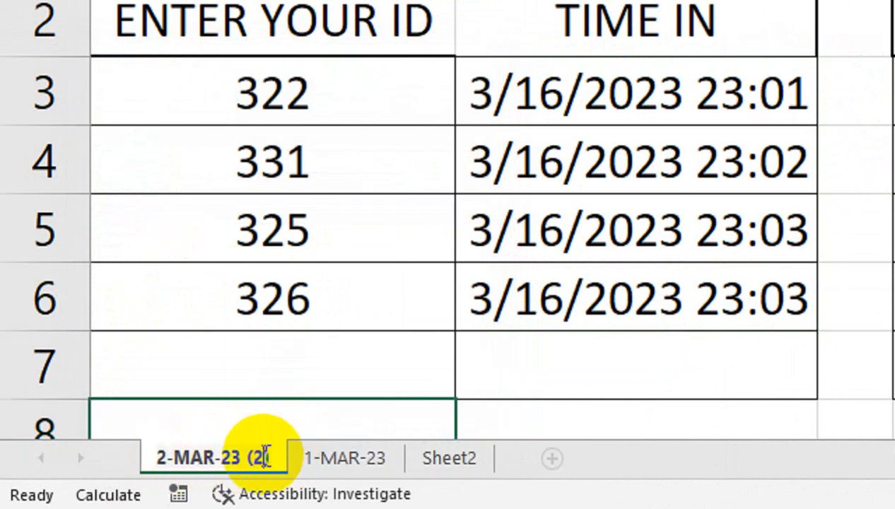
click(266, 455)
key(BackSpace)
key(BackSpace)
key(BackSpace)
key(BackSpace)
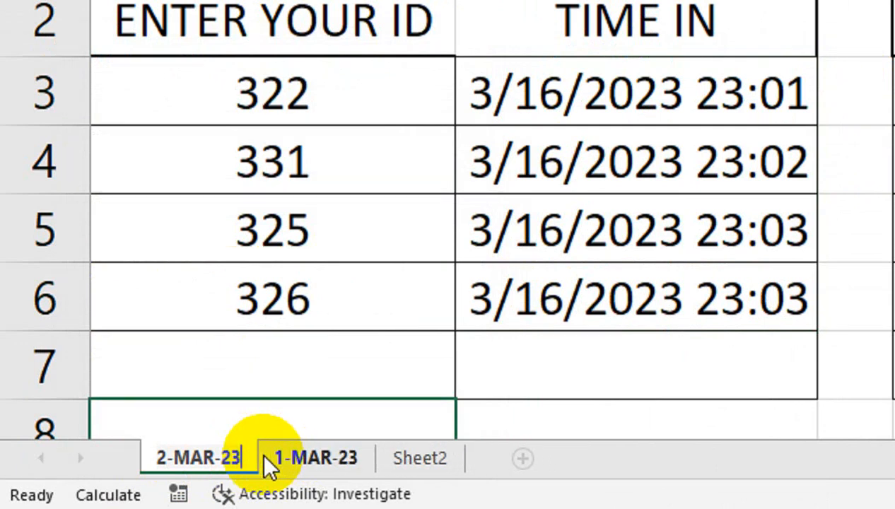
click(265, 396)
mouse_move(292, 463)
mouse_down()
mouse_move(174, 452)
mouse_move(183, 469)
mouse_up()
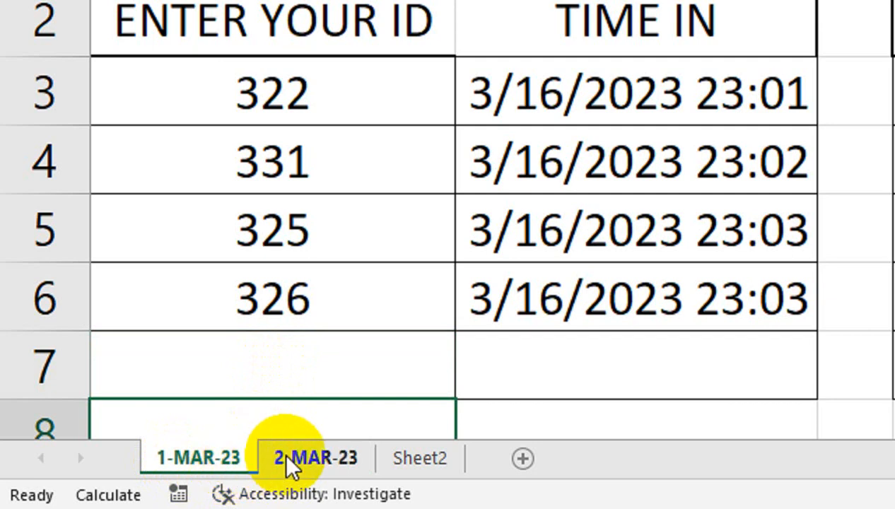
- Rename the 1-MAR-23 sheet as DAY-1 and the 2-MAR-23 sheet as DAY-2
double_click(216, 456)
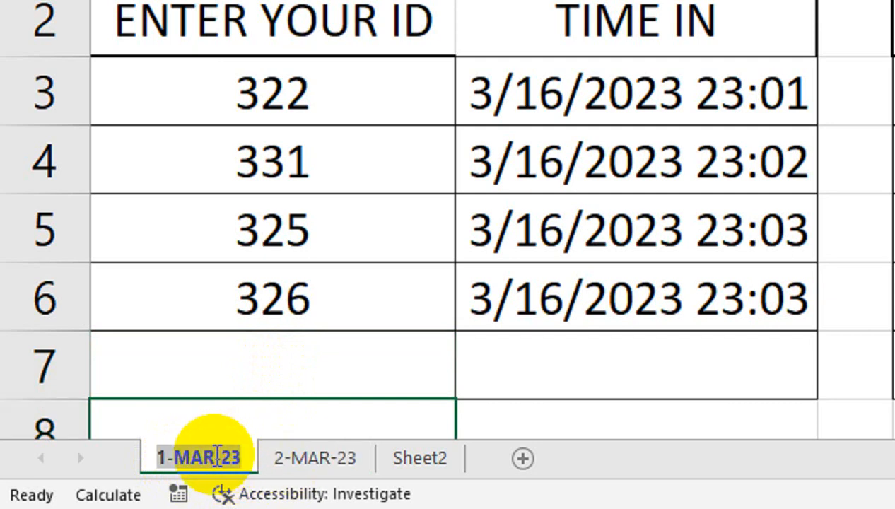
text(DAY-1)
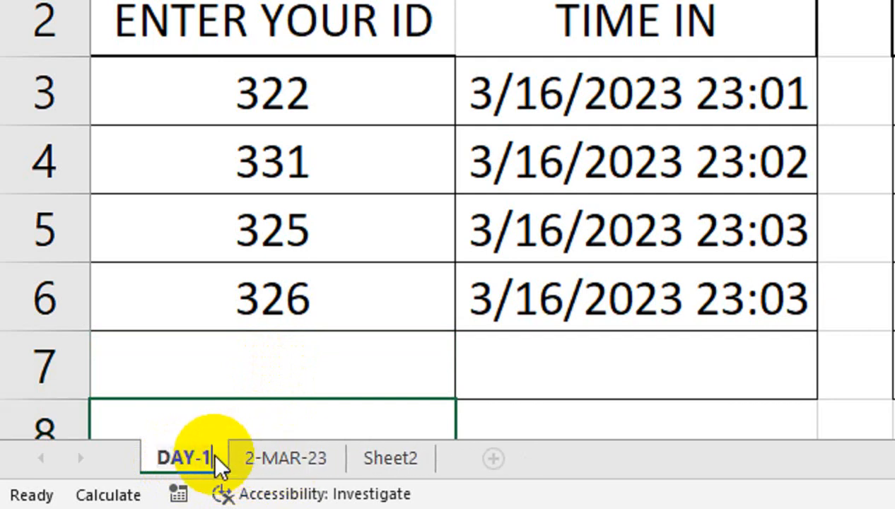
double_click(254, 456)
text(DA)
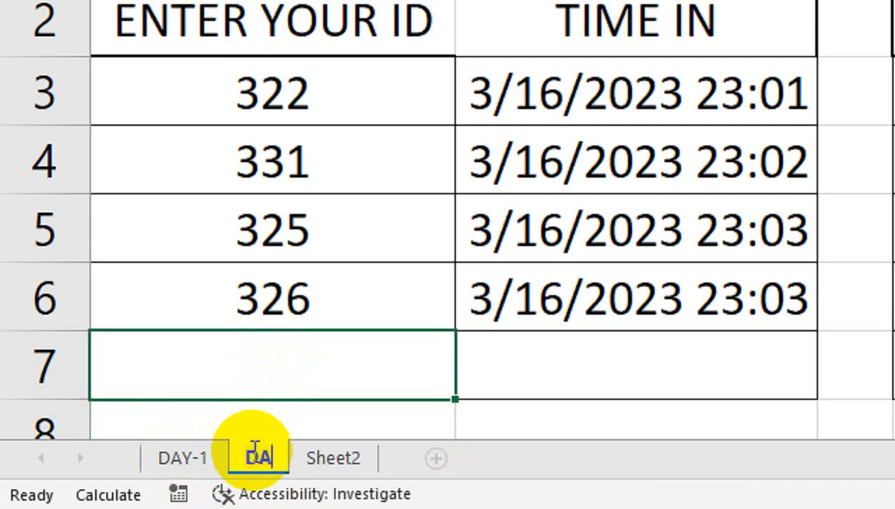
text(Y-2)
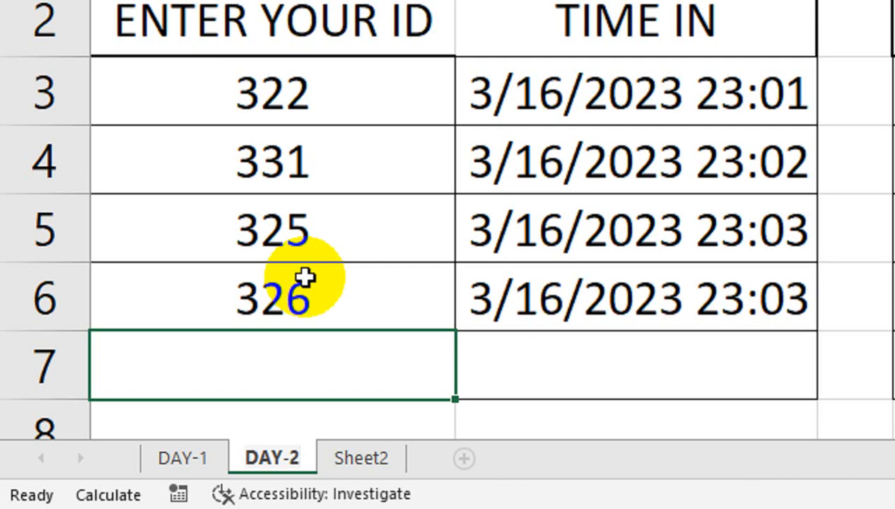
click(186, 461)
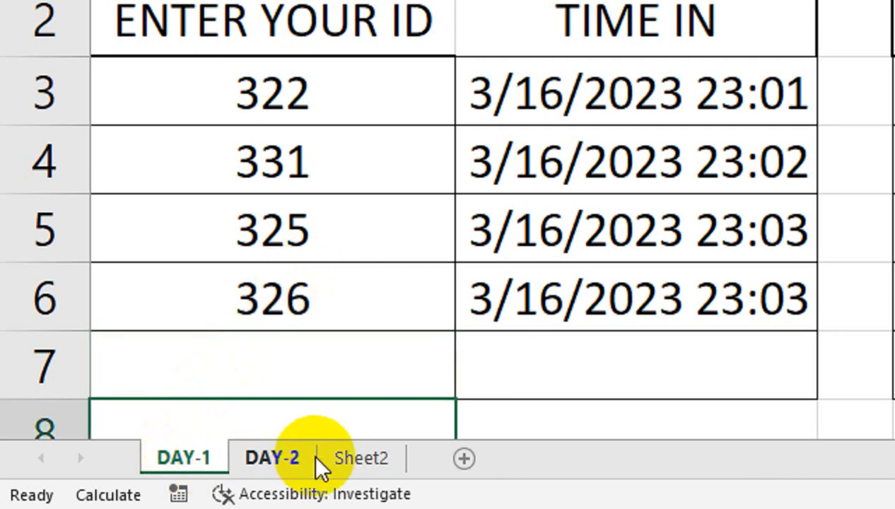
click(294, 460)
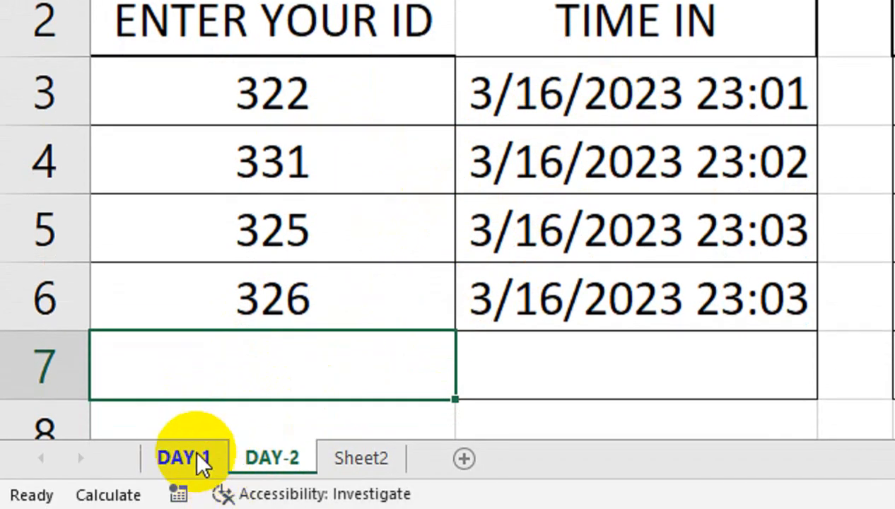
click(201, 459)
click(272, 461)
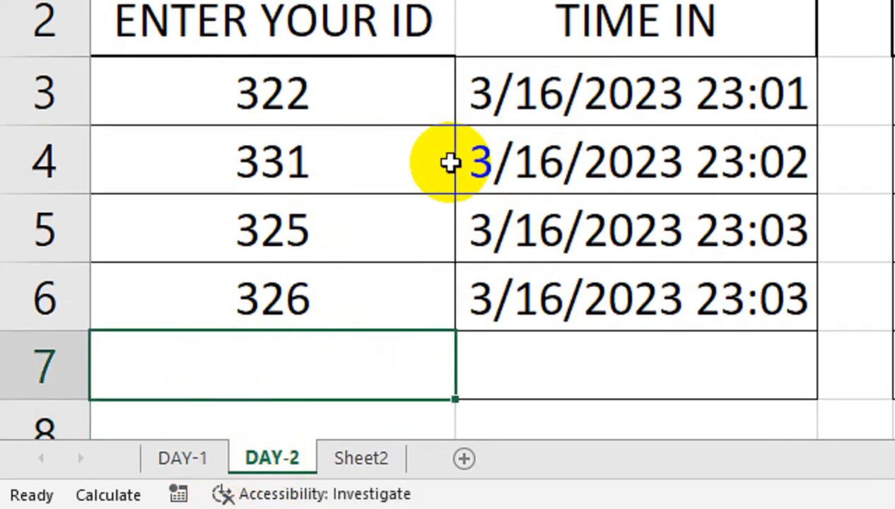
- Clear the employee IDs in A3:A6 of the DAY-2 sheet
drag(391, 126, 381, 347)
key(Delete)
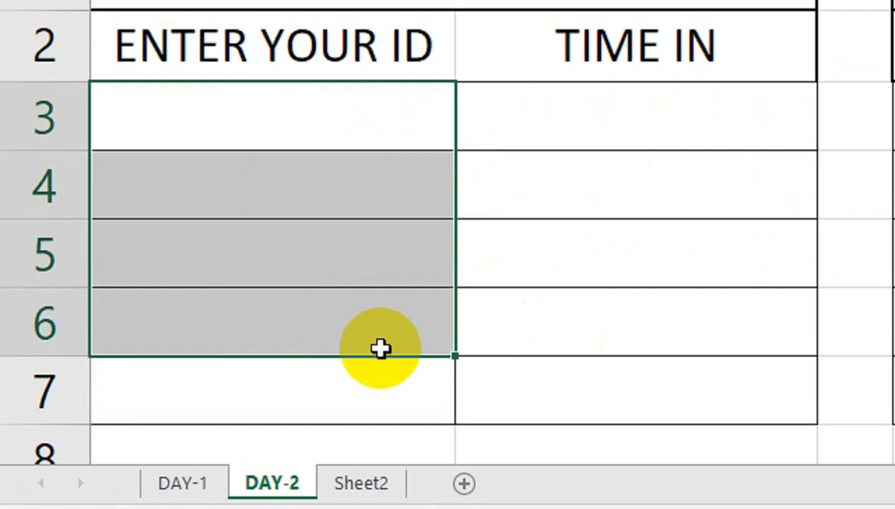
click(776, 54)
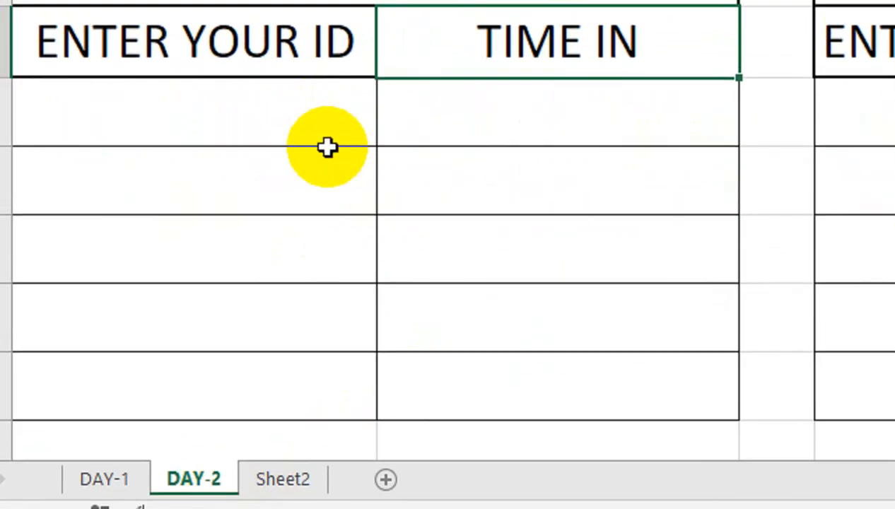
- Delete the DAY-2 sheet permanently and return to the DAY-1 sheet
right_click(197, 472)
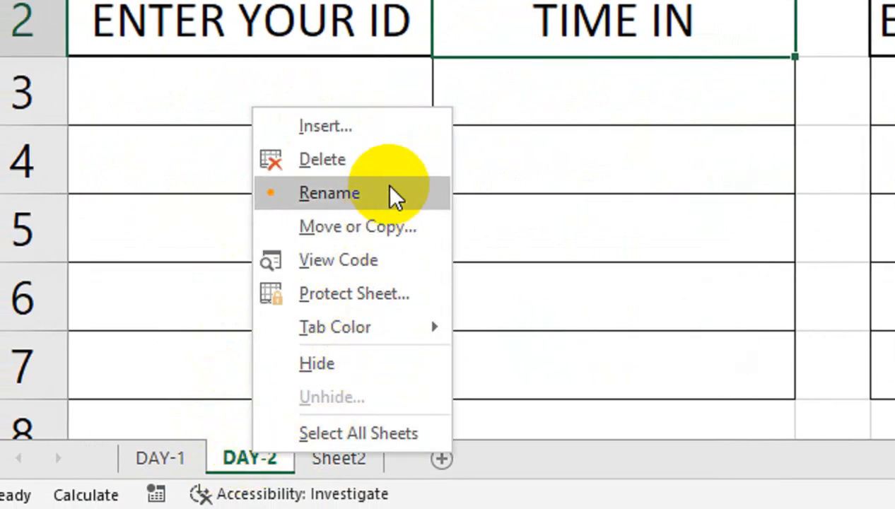
click(400, 169)
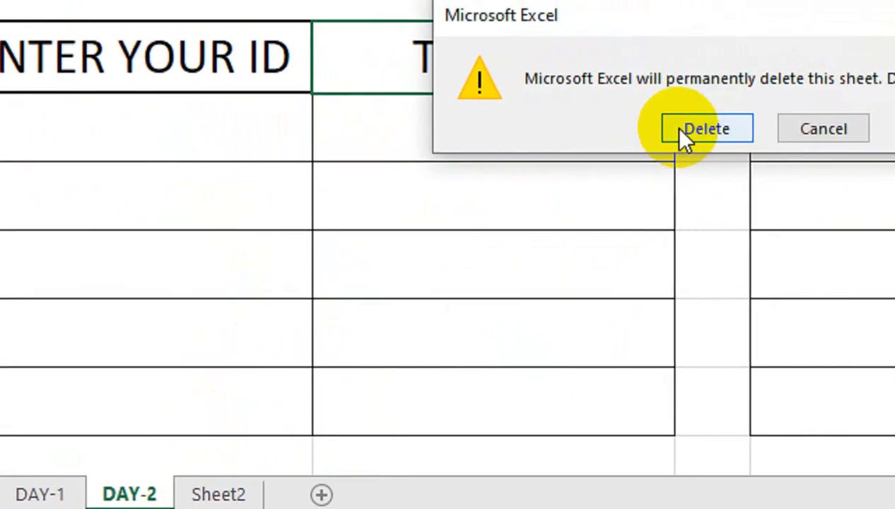
click(679, 135)
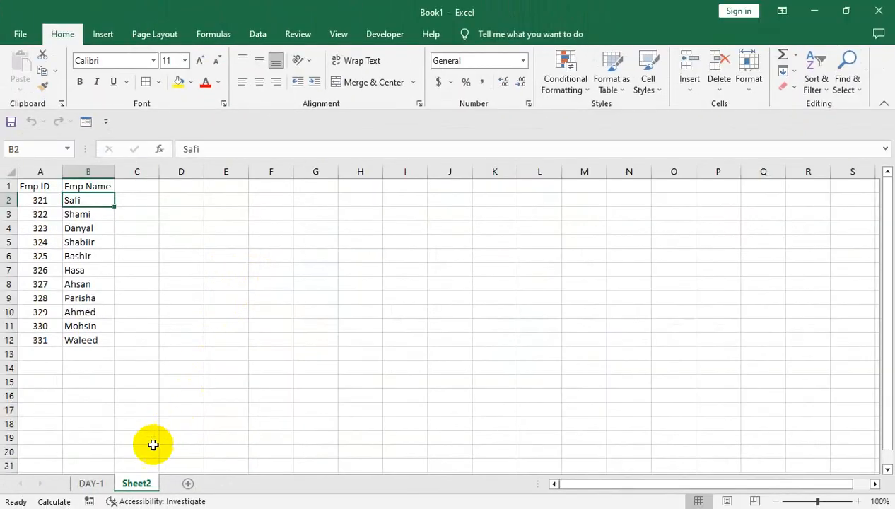
click(33, 494)
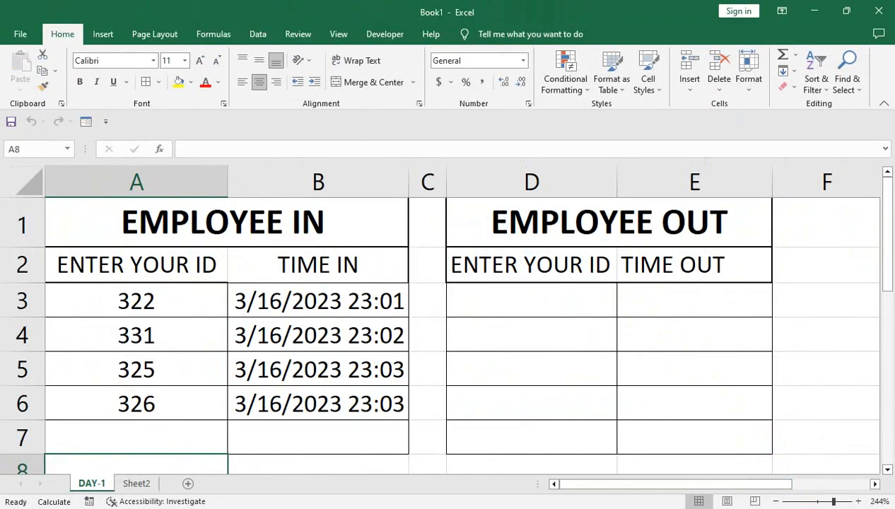
- Switch to the Windows date and time settings, enabling automatic time zone and disabling automatic time
right_click(841, 504)
click(738, 154)
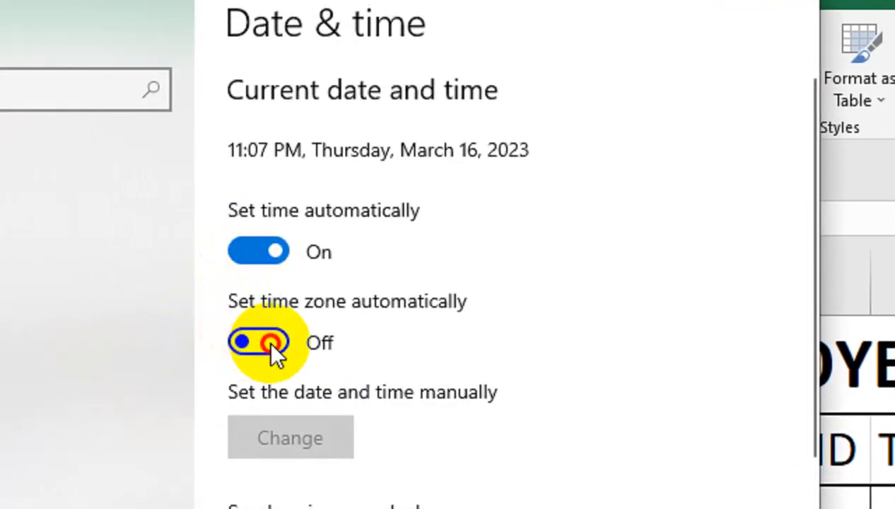
click(277, 340)
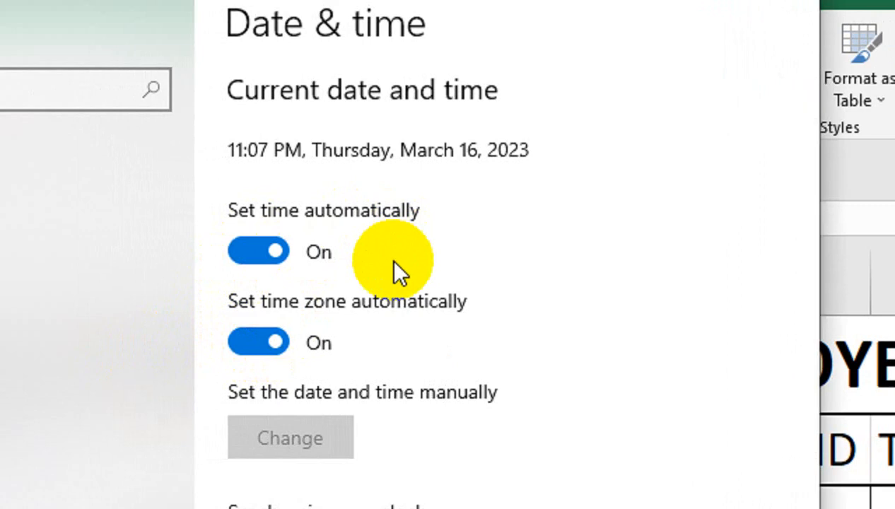
click(243, 248)
- Open the manual date and time change and set the hour to 5, keeping PM
click(276, 449)
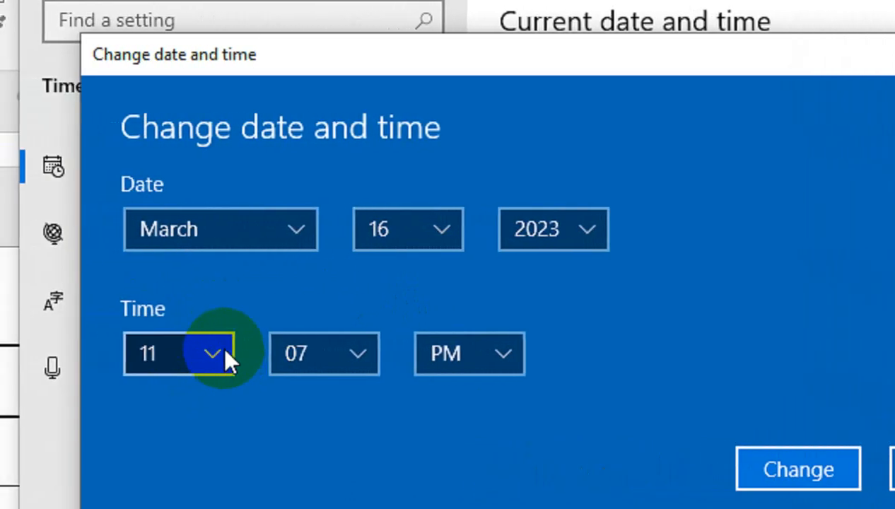
click(191, 359)
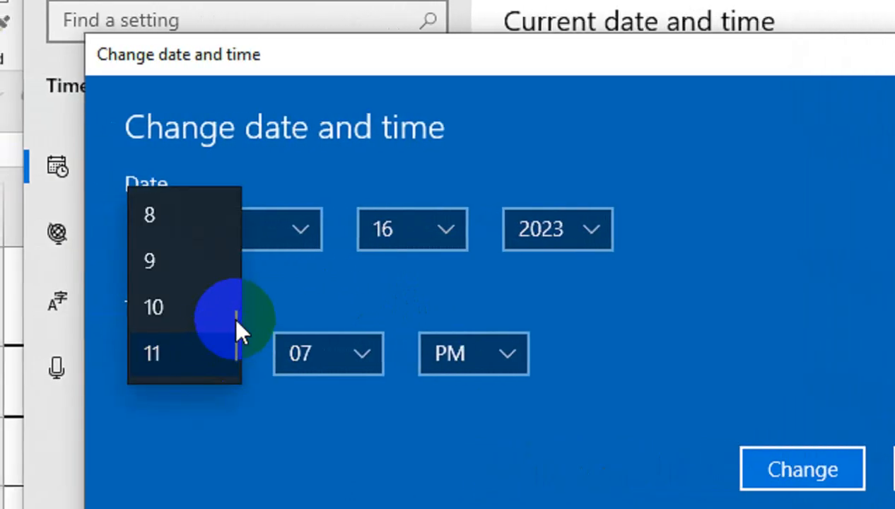
click(244, 309)
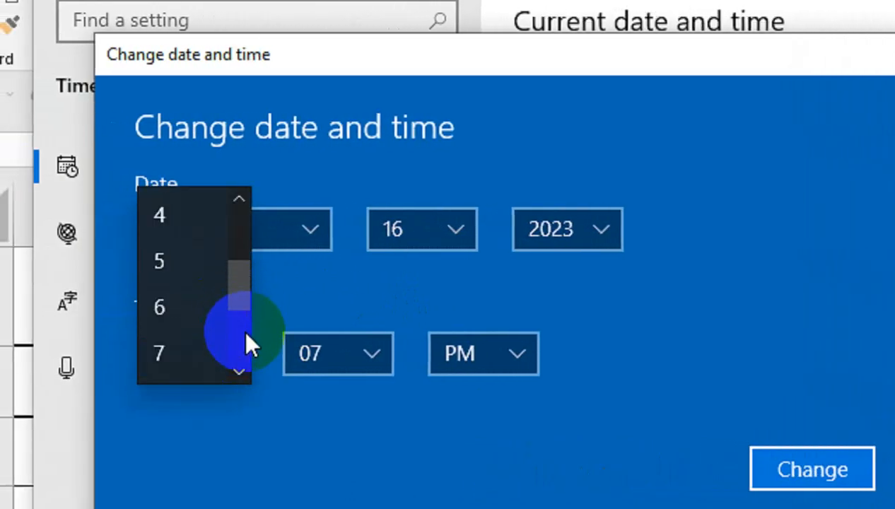
click(245, 371)
click(246, 372)
click(246, 372)
click(246, 372)
click(246, 371)
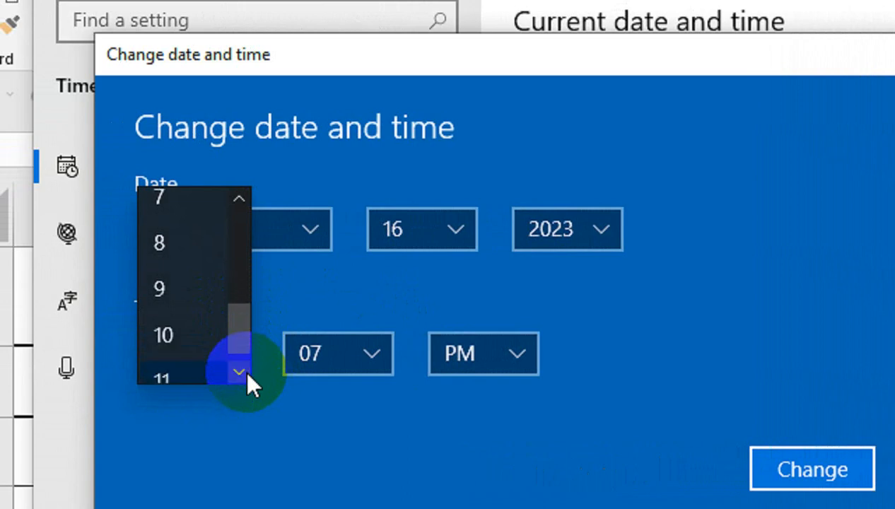
drag(239, 332, 239, 286)
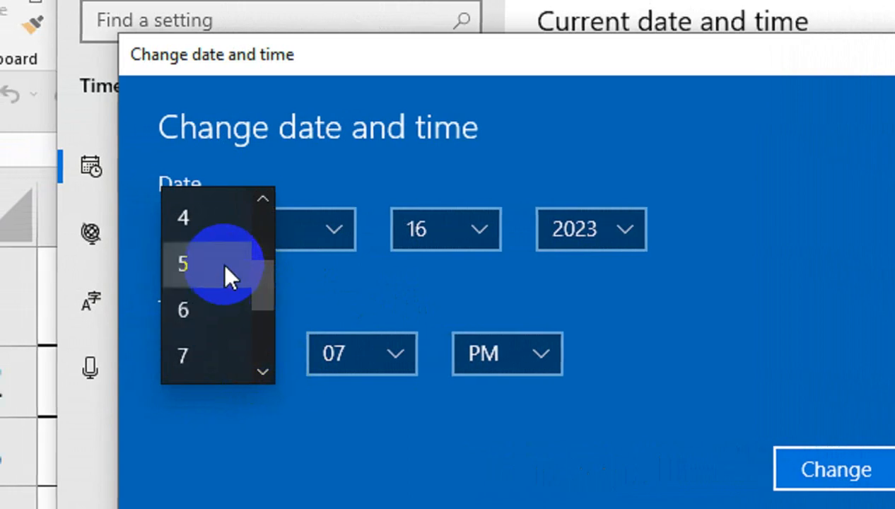
click(204, 277)
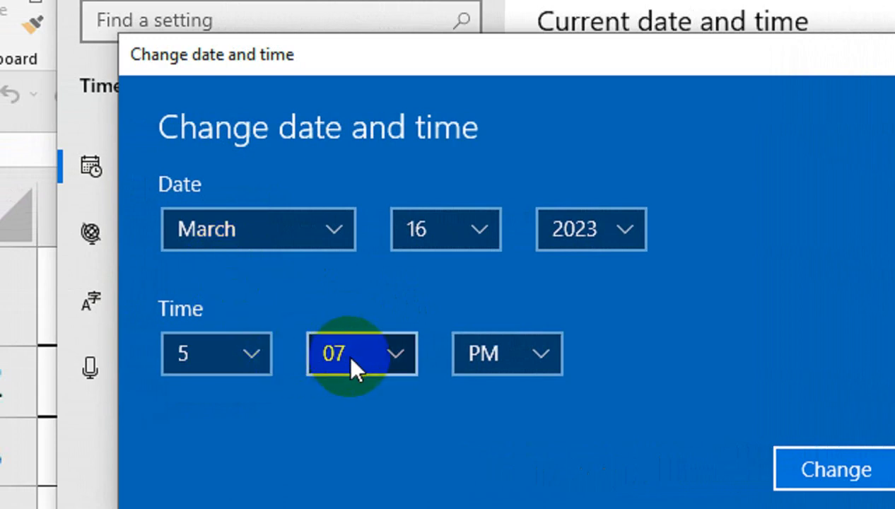
- Set the minutes to 00, apply the new system time and close the Windows settings
click(398, 367)
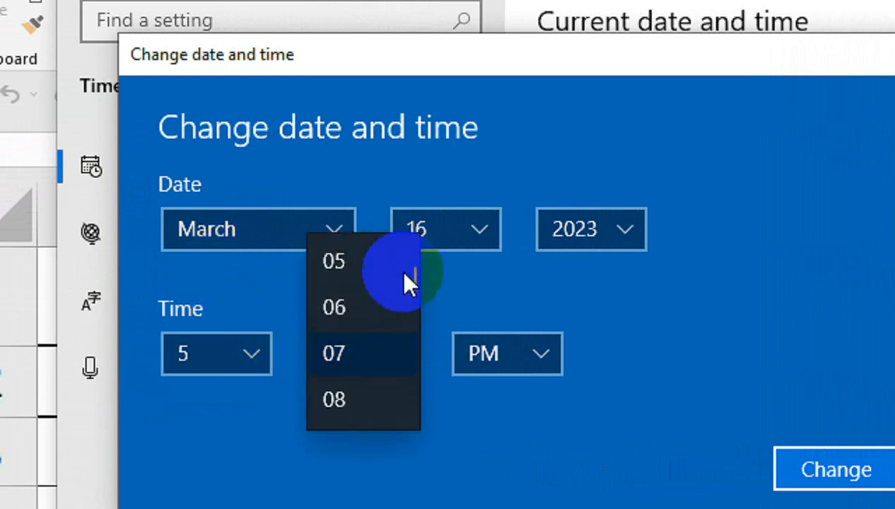
click(407, 243)
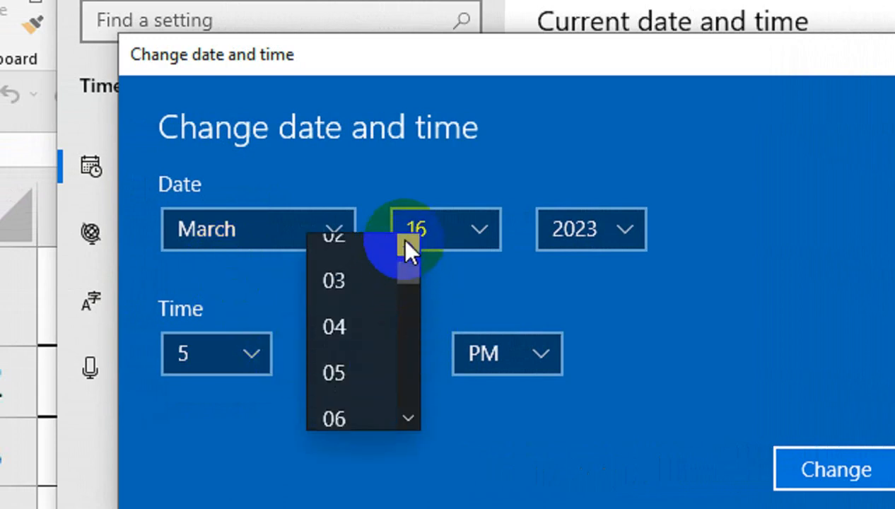
click(407, 243)
click(331, 254)
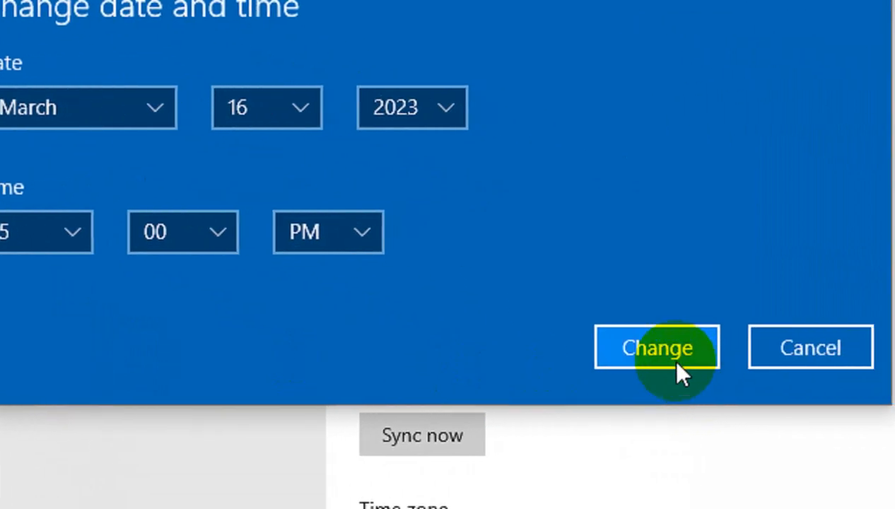
click(838, 431)
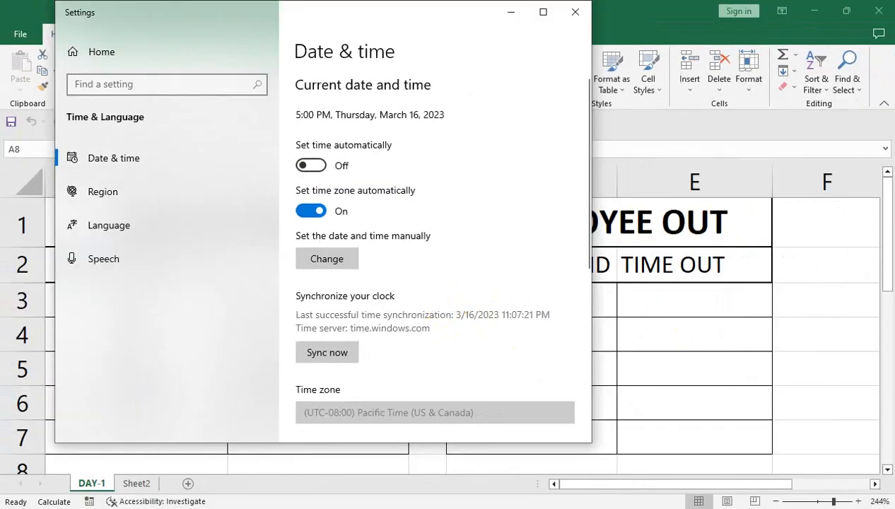
click(566, 15)
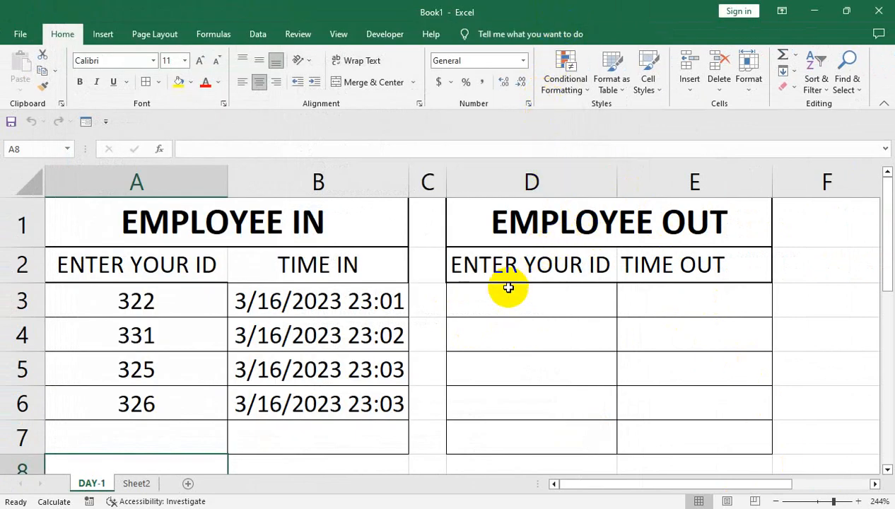
- Enter the employee ID from A3 into D3, the first EMPLOYEE OUT row on DAY-1
click(508, 288)
text(322)
key(Return)
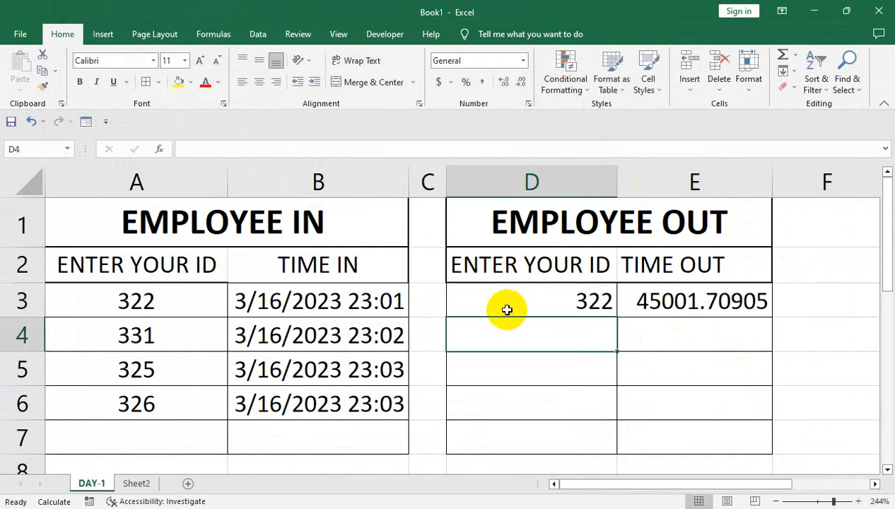
- Copy the date-time formatting from B3 to E3:E7 with Format Painter and autofit column E
click(390, 314)
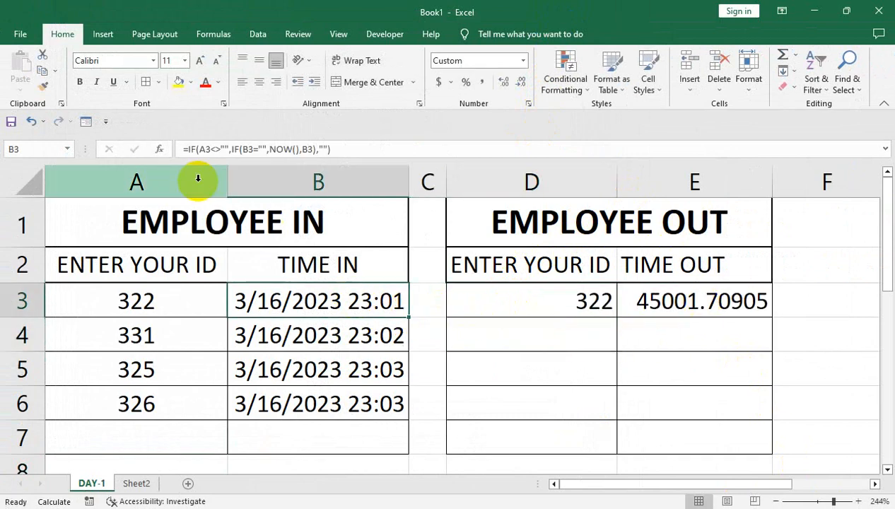
click(41, 85)
drag(689, 303, 684, 434)
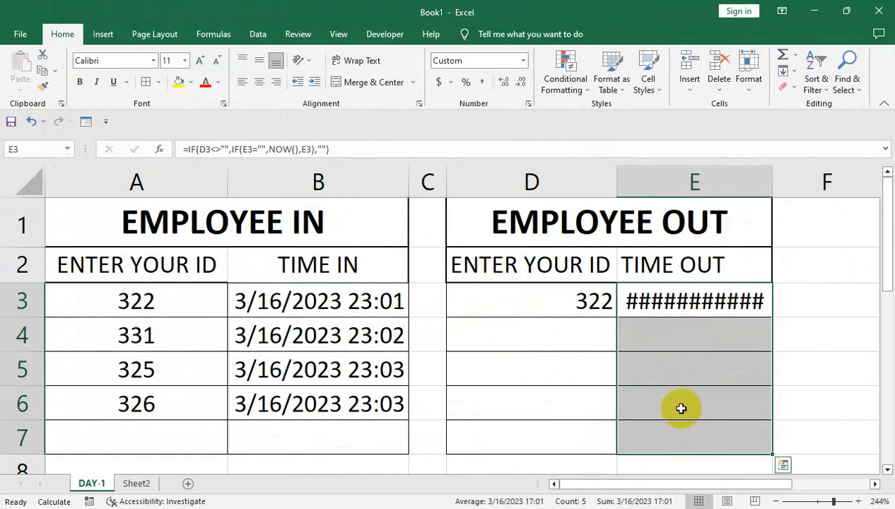
double_click(773, 174)
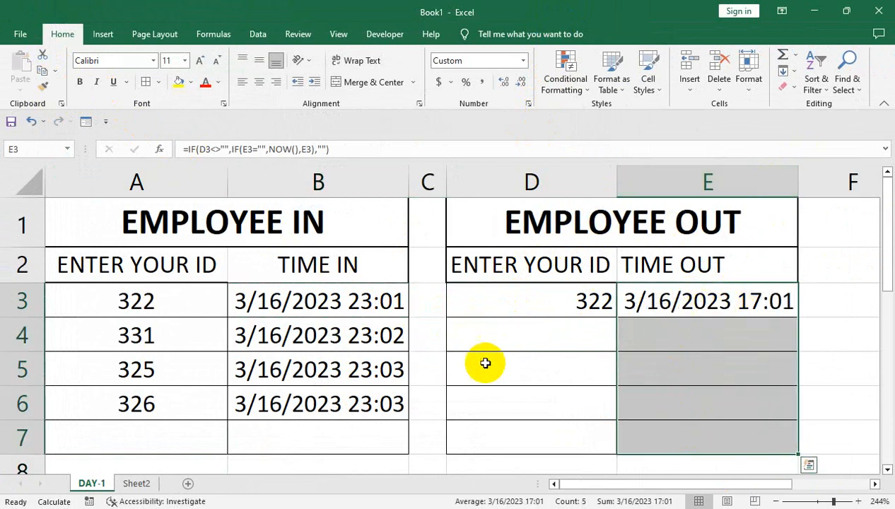
- Enter the employee IDs from A4:A6 into D4:D6 in the same order and centre the IDs in D3:D6
click(519, 339)
text(331)
key(Return)
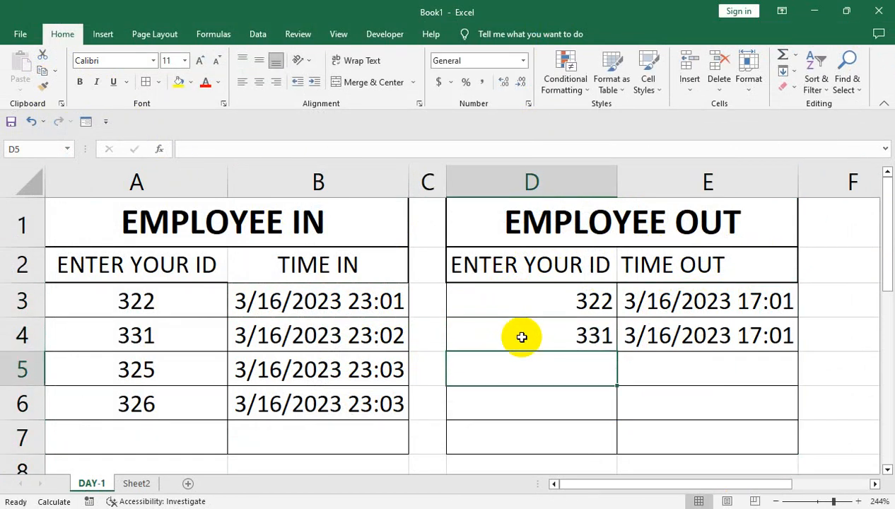
text(325)
key(Return)
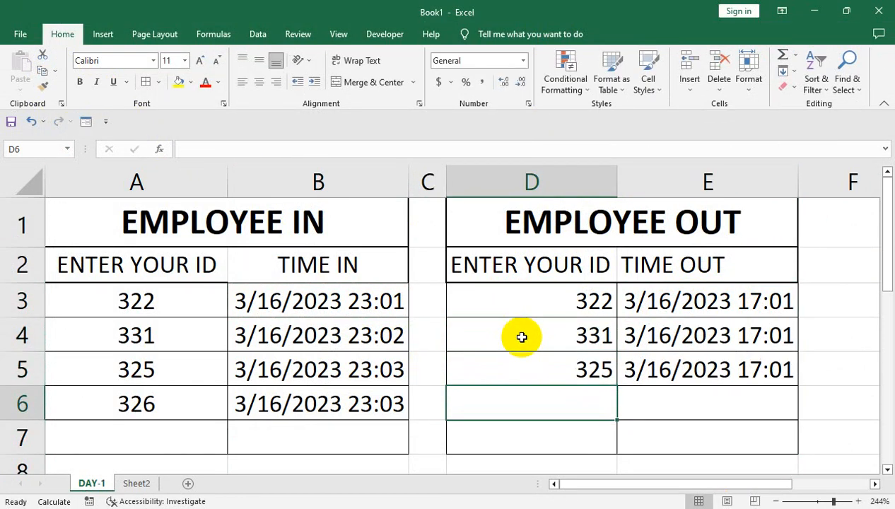
text(326)
key(Return)
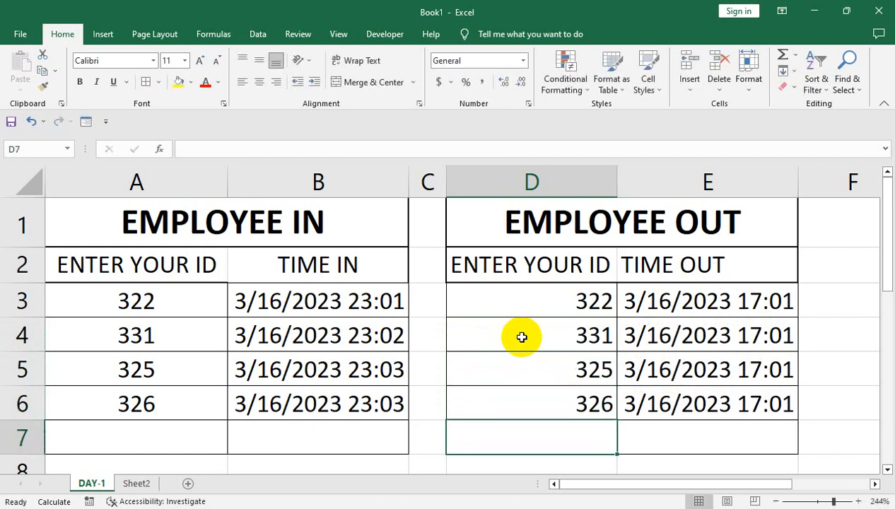
drag(524, 298, 513, 399)
click(259, 82)
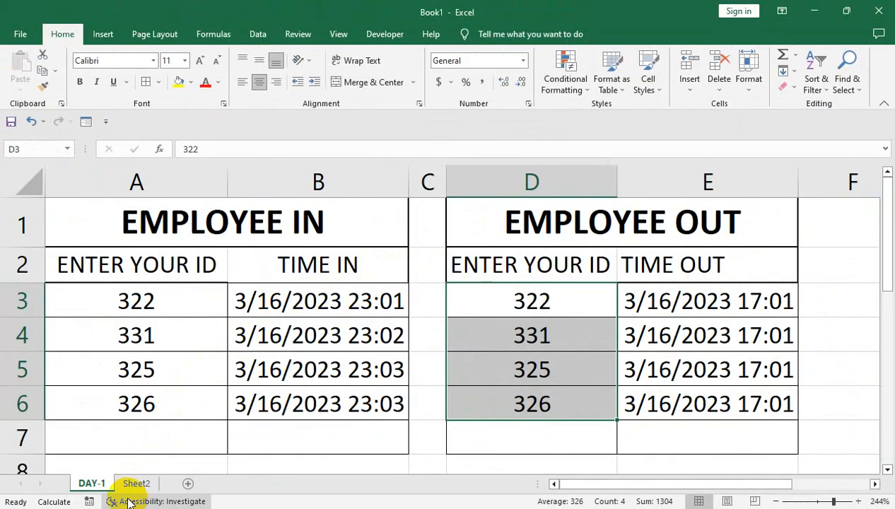
- Add the headings TIME IN in C1 and TIME OUT in D1 on Sheet2
click(136, 483)
click(136, 185)
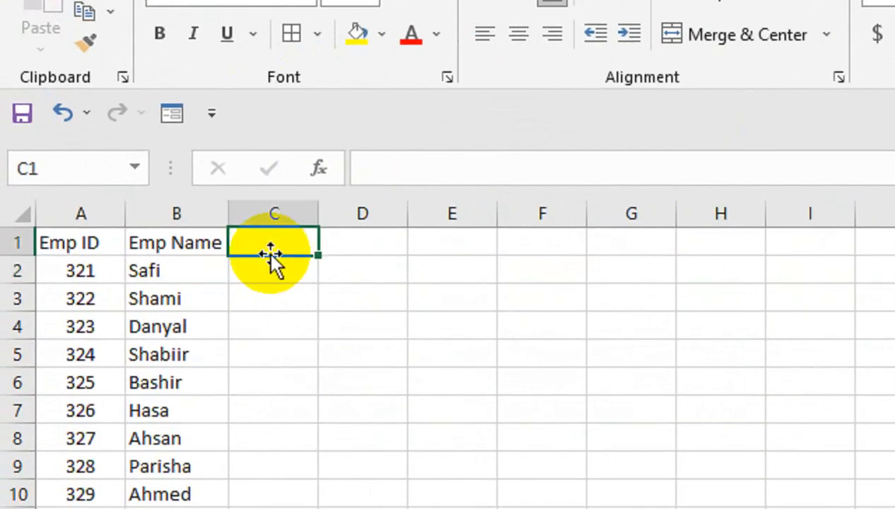
text(TIME IN)
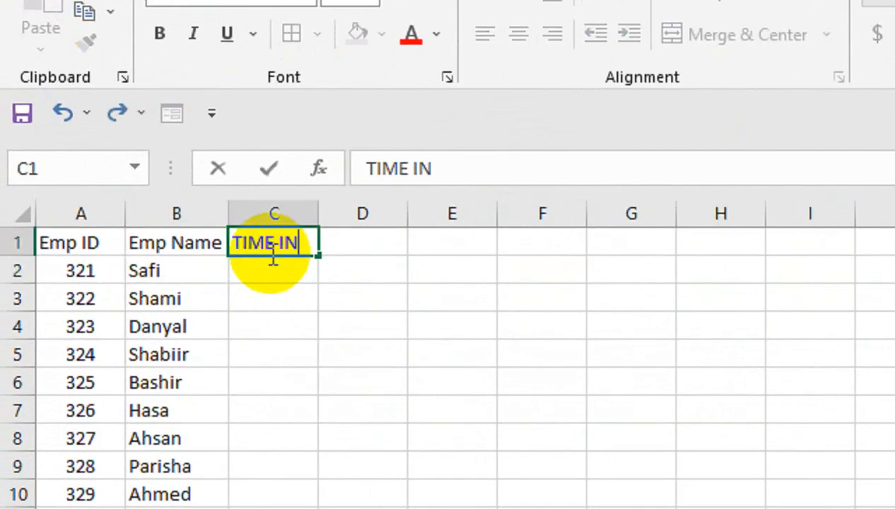
key(Tab)
text(T)
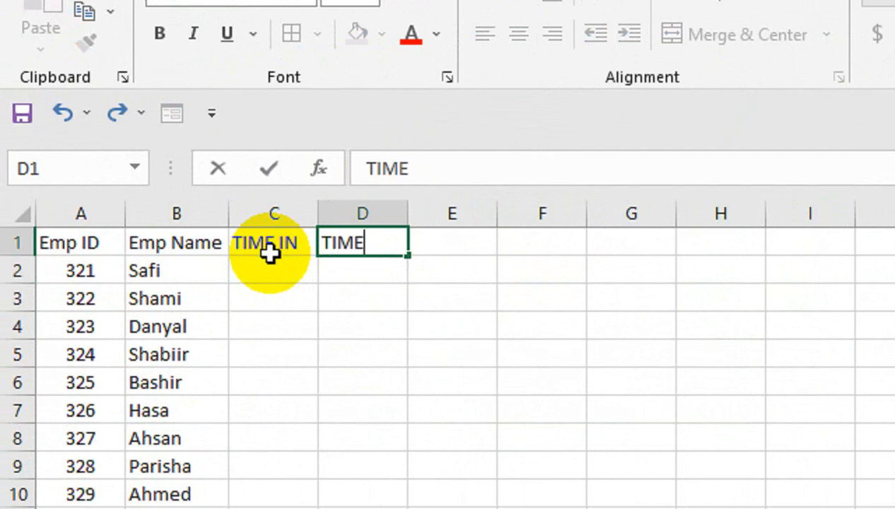
text(IME OUT)
- Begin a formula in C2 on Sheet2 with IFERROR wrapped around a VLOOKUP that uses A2 as the lookup value
click(272, 261)
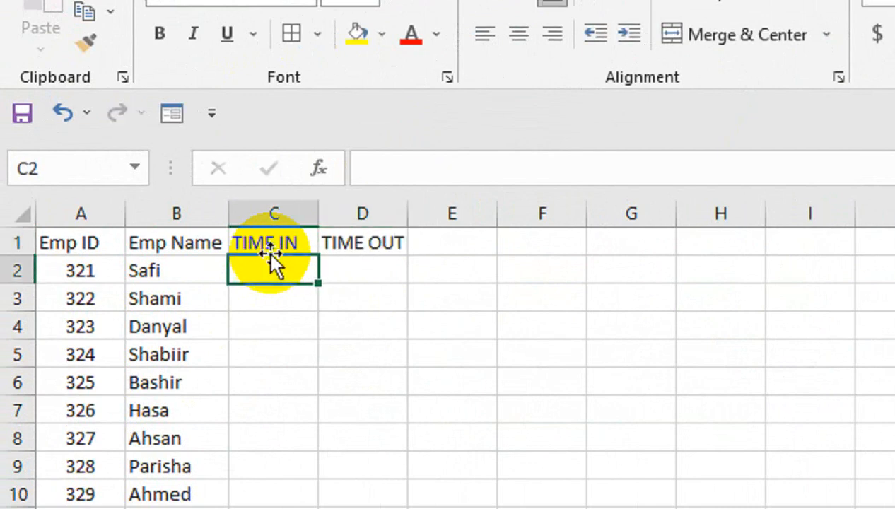
text(=)
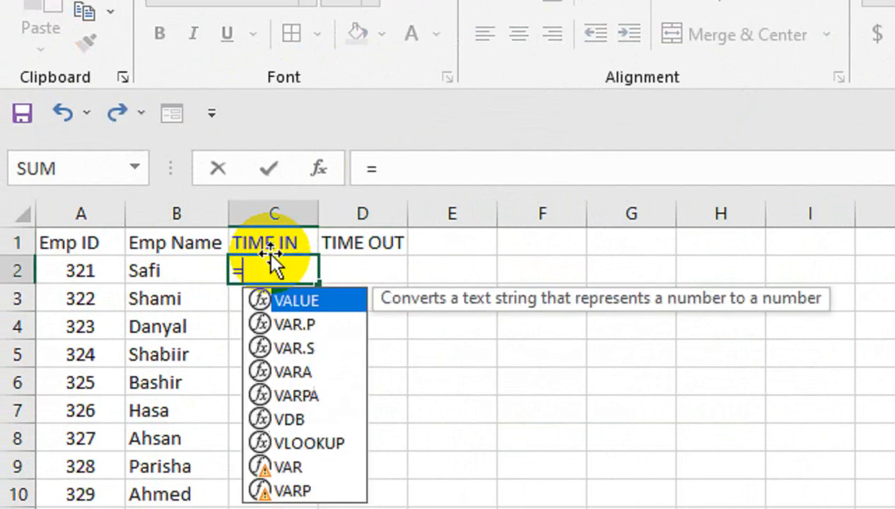
text(vlookup()
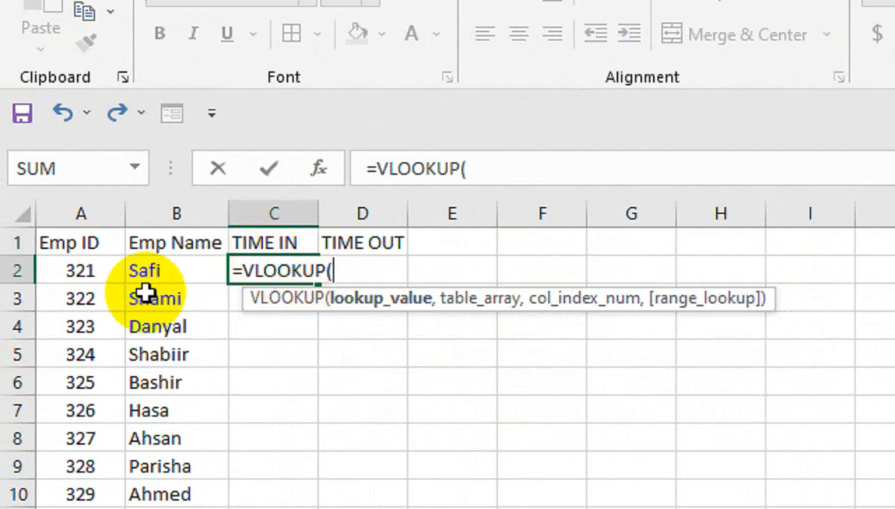
click(56, 270)
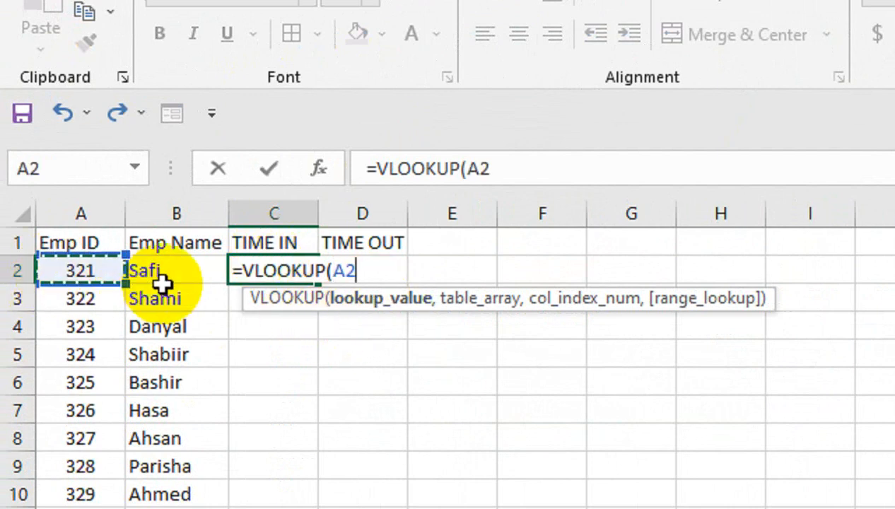
click(239, 296)
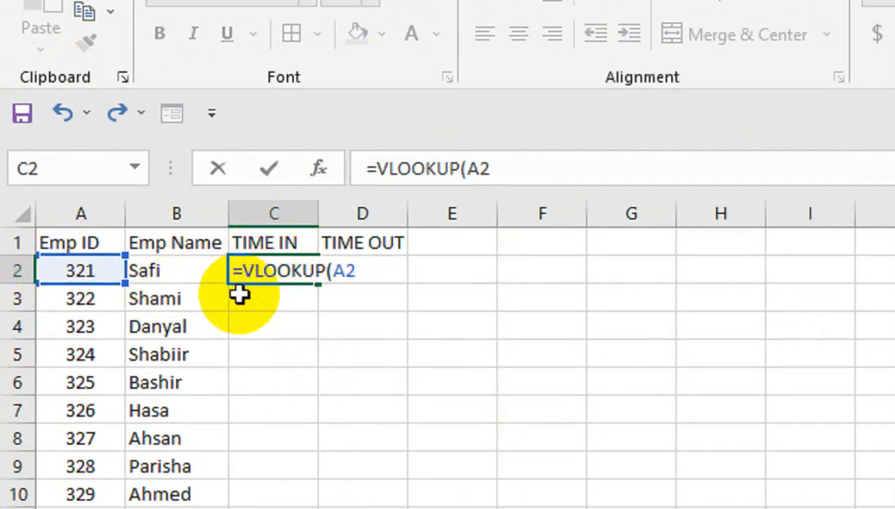
text(IF)
key(Down)
key(Tab)
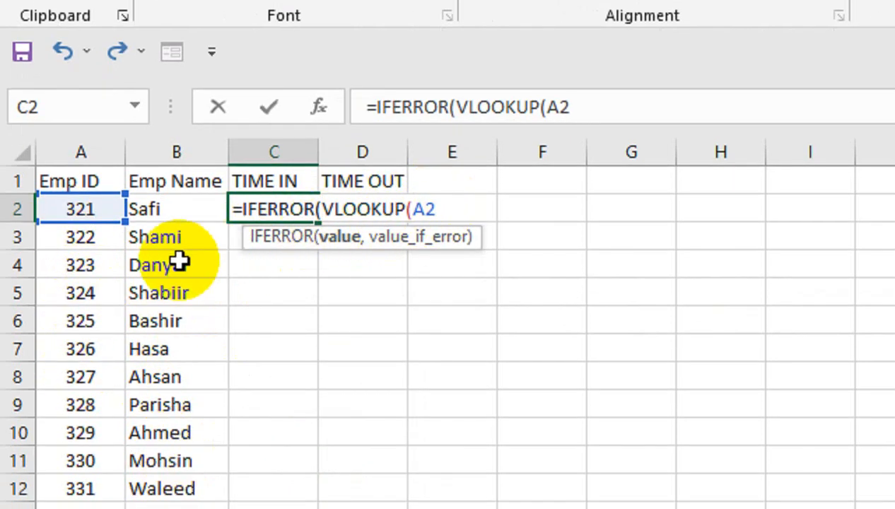
click(447, 210)
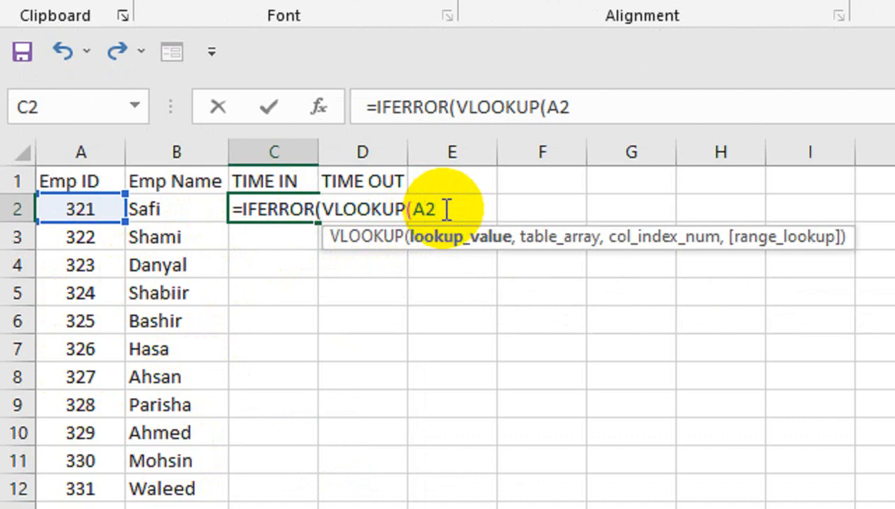
- Complete the C2 formula with lookup range 'DAY-1'!$A$3:$B$6, column 2, exact match FALSE and "0" as the error value
text(,)
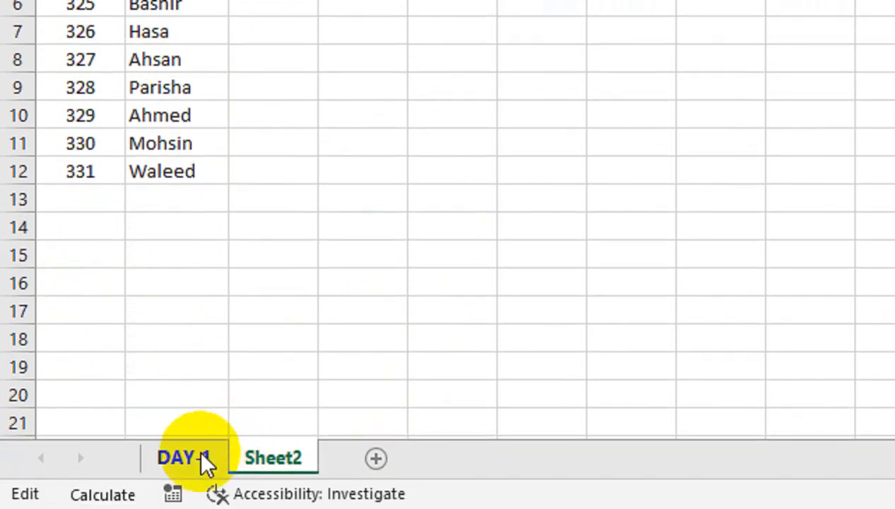
click(200, 469)
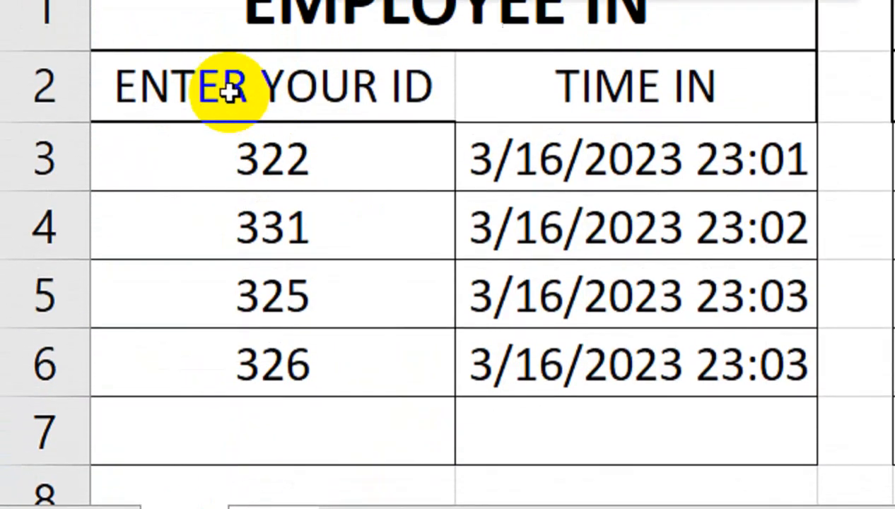
drag(230, 134, 463, 362)
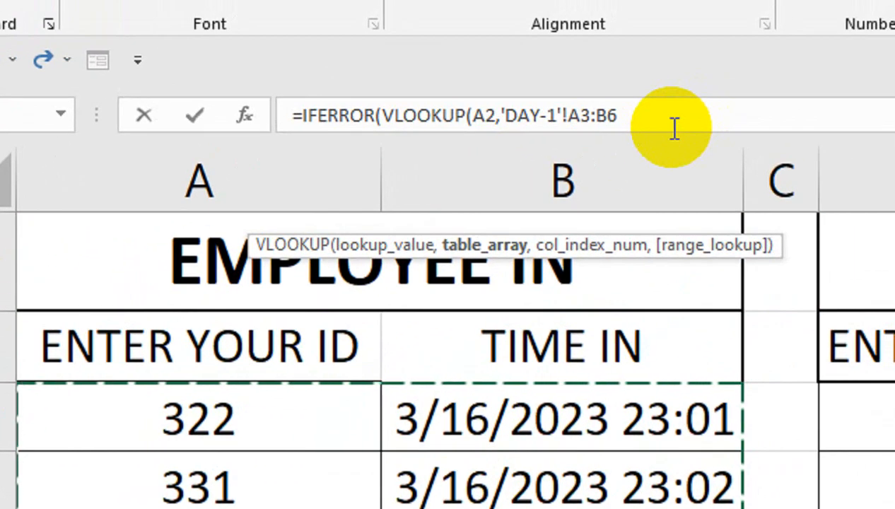
key(F4)
text(,1)
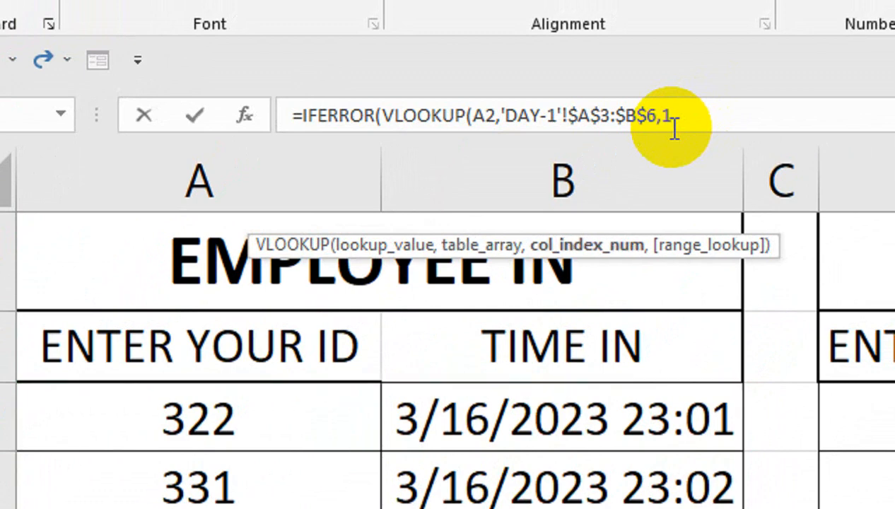
text(,)
key(BackSpace)
text(,)
key(Down)
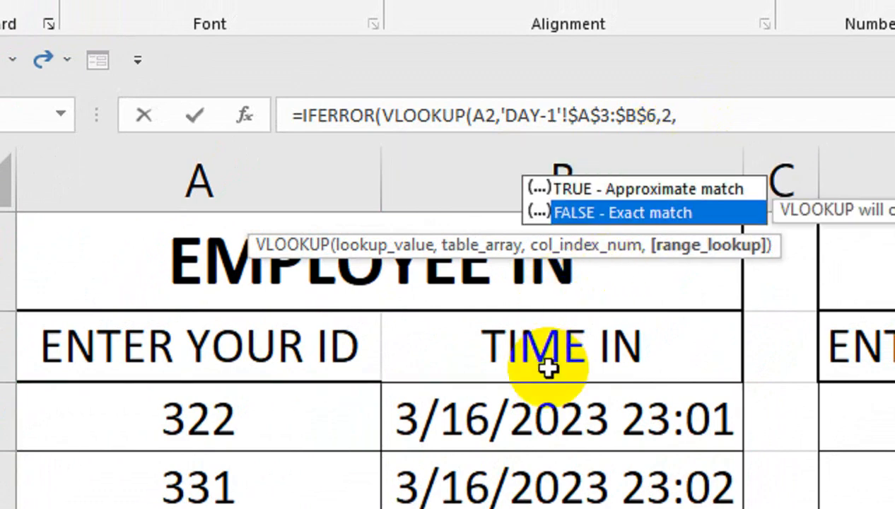
key(Tab)
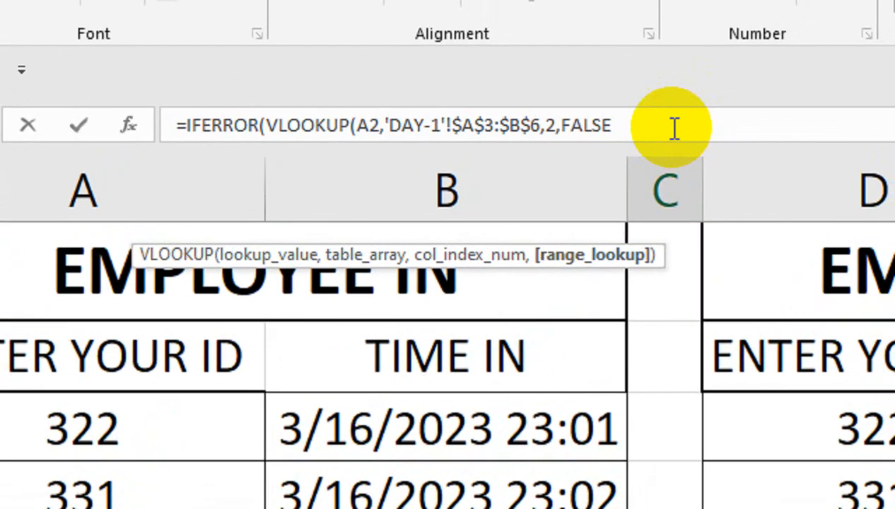
text(),"0)
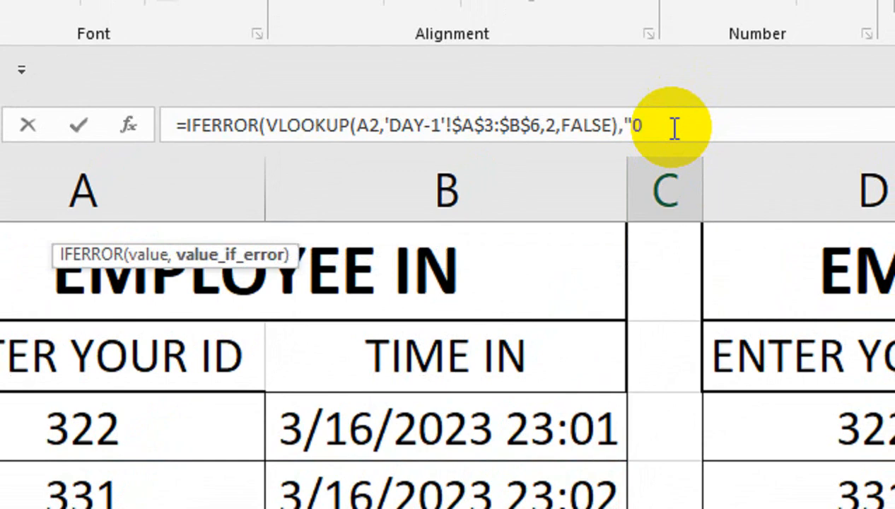
text("))
key(Return)
- Fill the C2 lookup formula down to C12 and widen column C
click(102, 226)
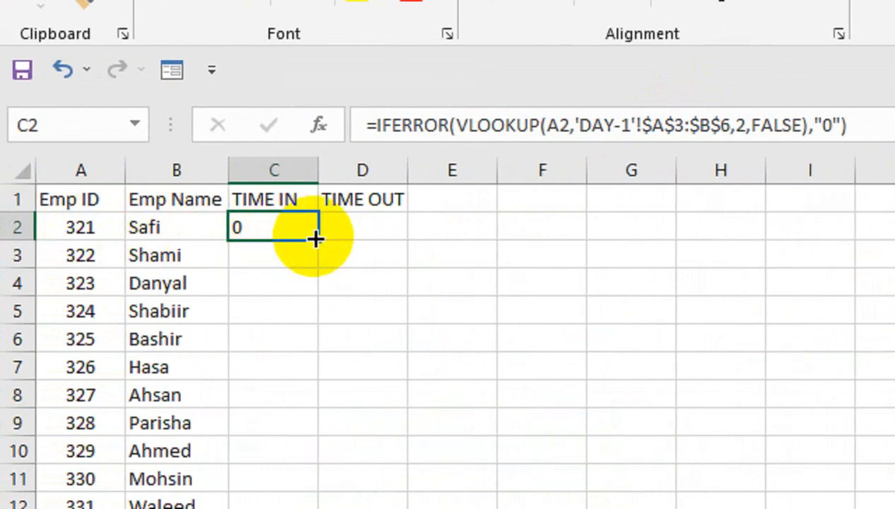
double_click(315, 239)
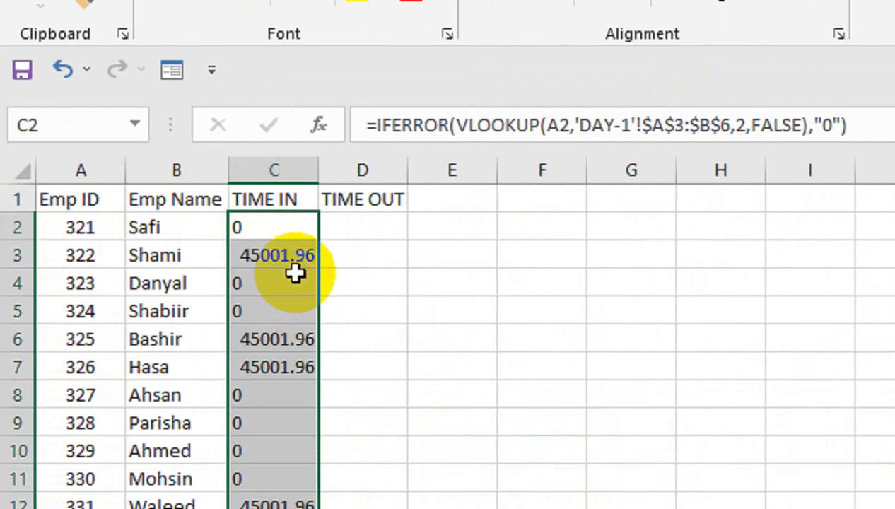
drag(315, 170, 340, 168)
- Copy the formula text from C2 unchanged into D2 under TIME OUT
click(382, 224)
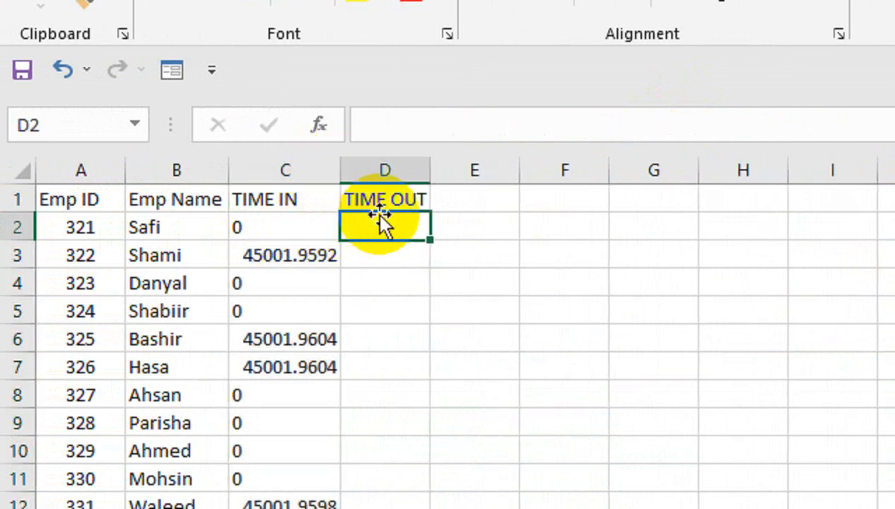
click(287, 225)
triple_click(406, 125)
key(ctrl+c)
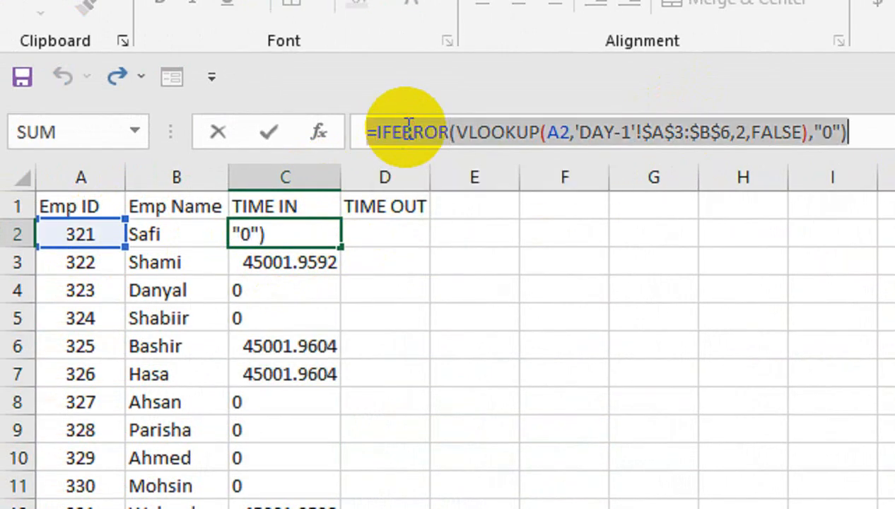
key(Return)
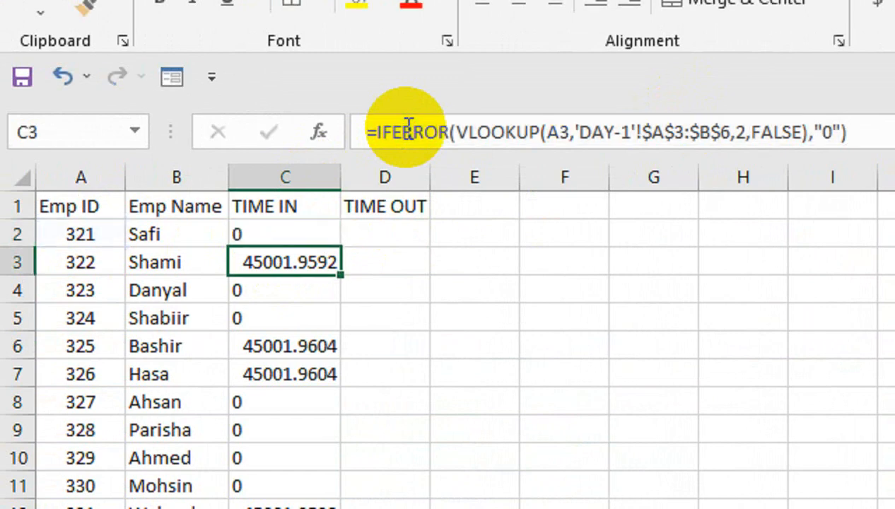
click(391, 229)
key(ctrl+v)
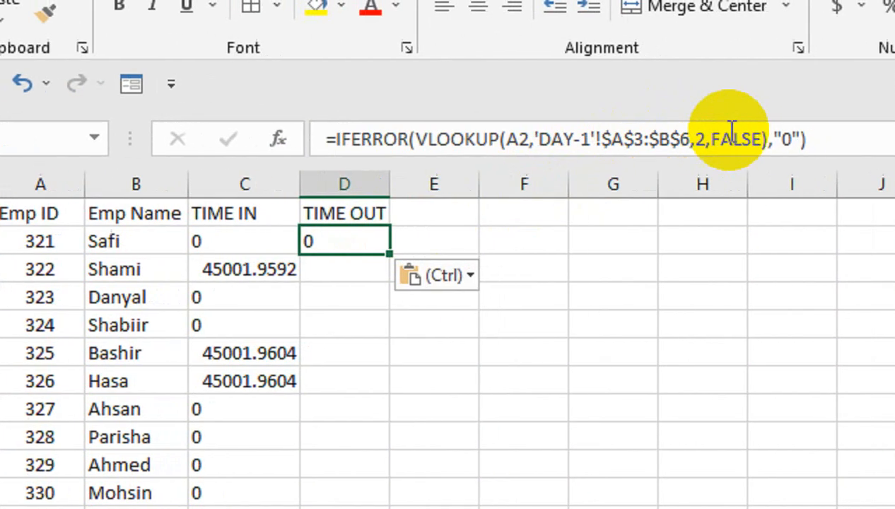
- Change the lookup range in D2's formula to 'DAY-1'!$D$3:$E$6 and fill the formula down to D12
drag(644, 140, 486, 149)
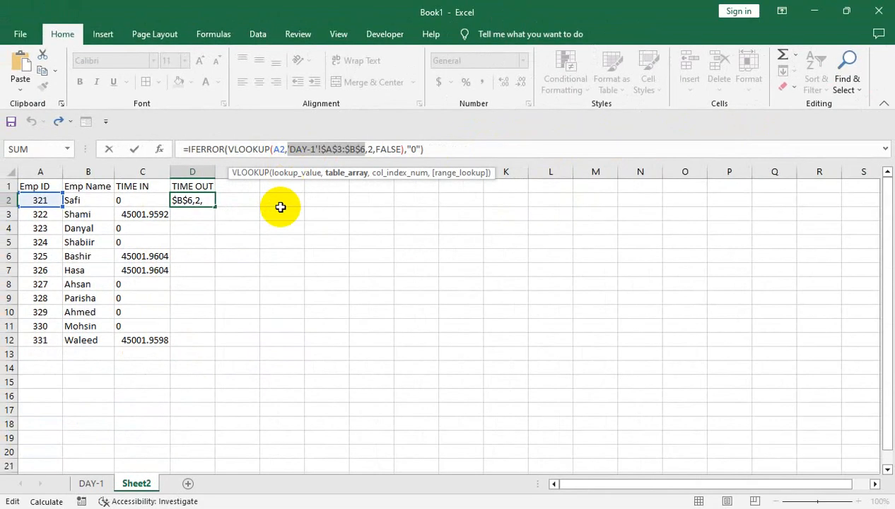
click(93, 483)
drag(549, 291, 658, 409)
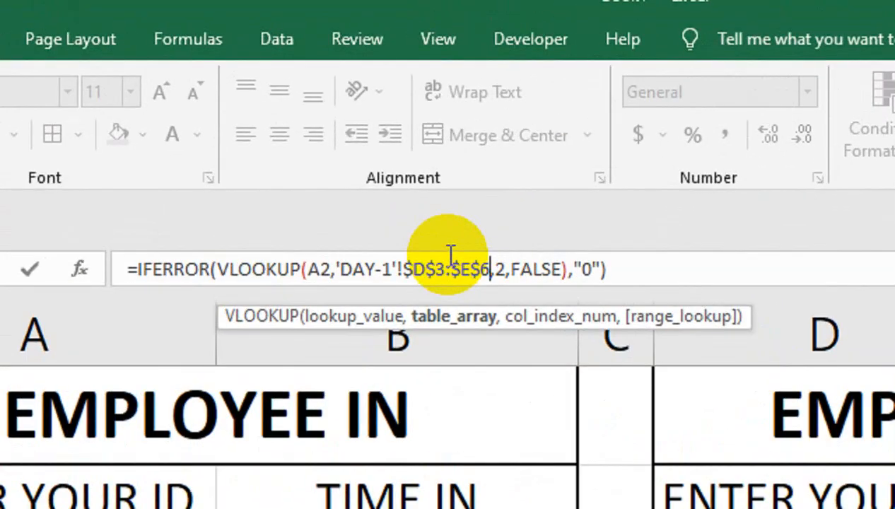
key(Return)
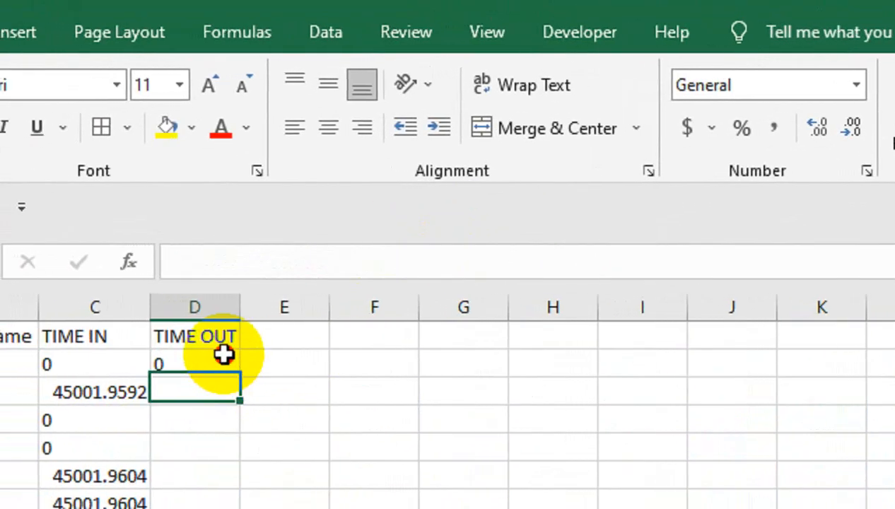
click(224, 356)
double_click(240, 373)
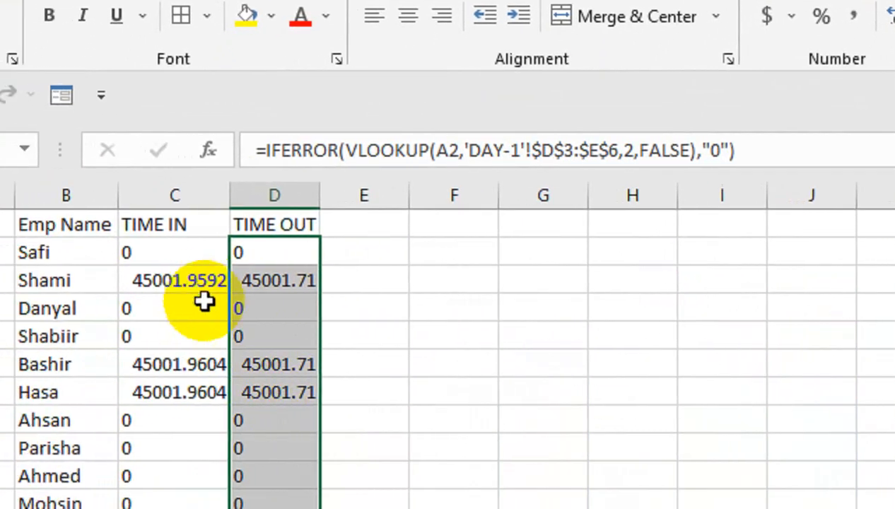
- Apply the custom number format h:mm to C2:D12 and centre the cells
drag(92, 359, 163, 508)
drag(265, 387, 266, 408)
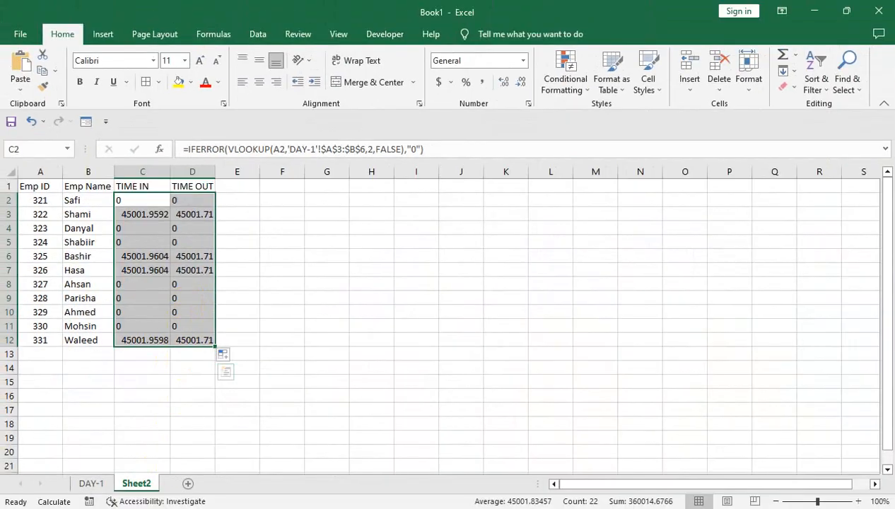
click(87, 482)
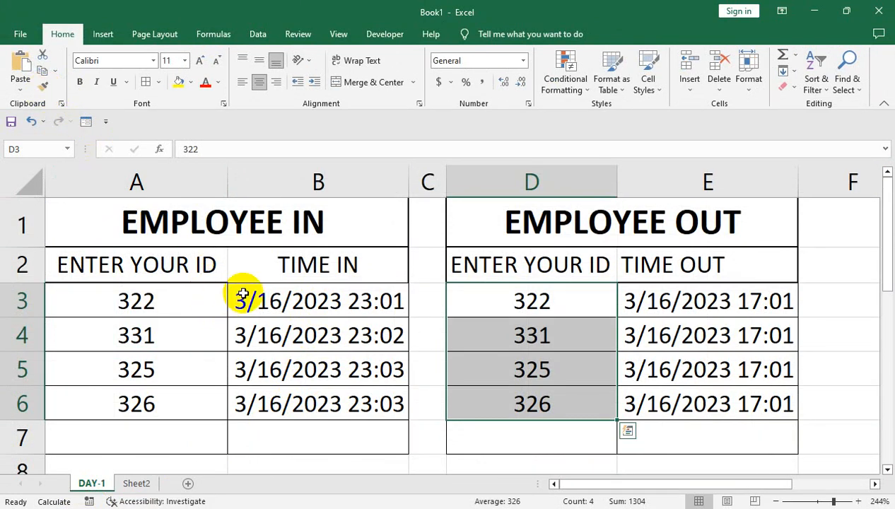
click(127, 483)
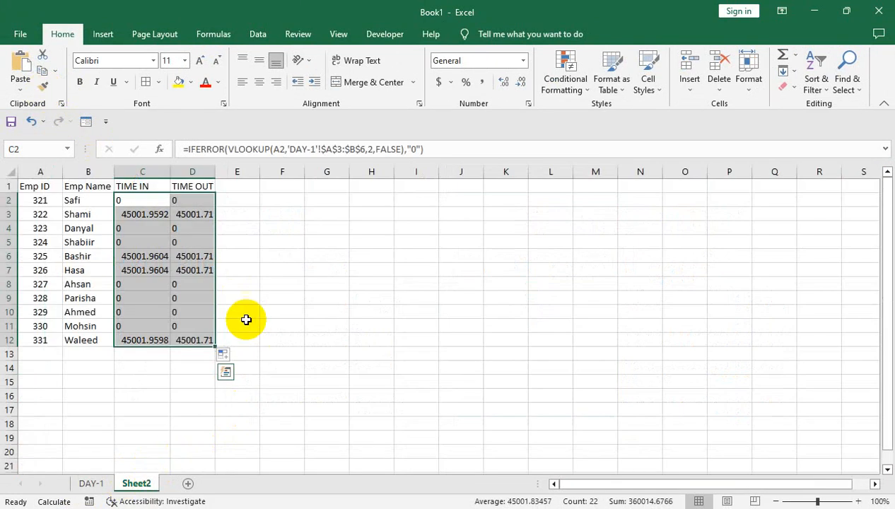
click(528, 104)
click(226, 289)
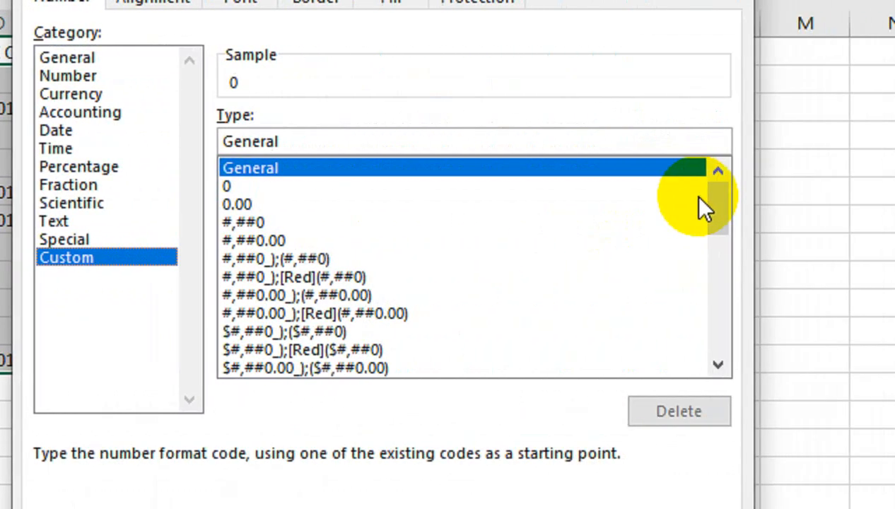
drag(692, 197, 659, 265)
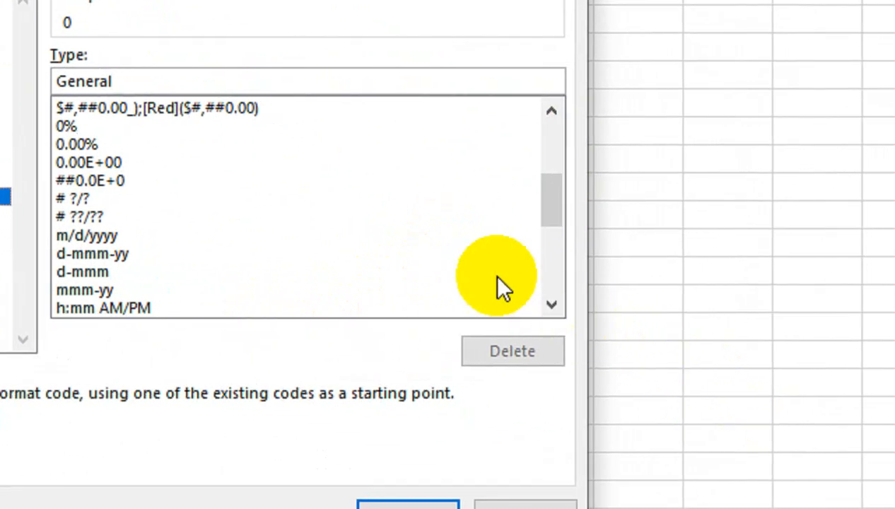
click(553, 306)
click(553, 305)
click(553, 306)
click(73, 291)
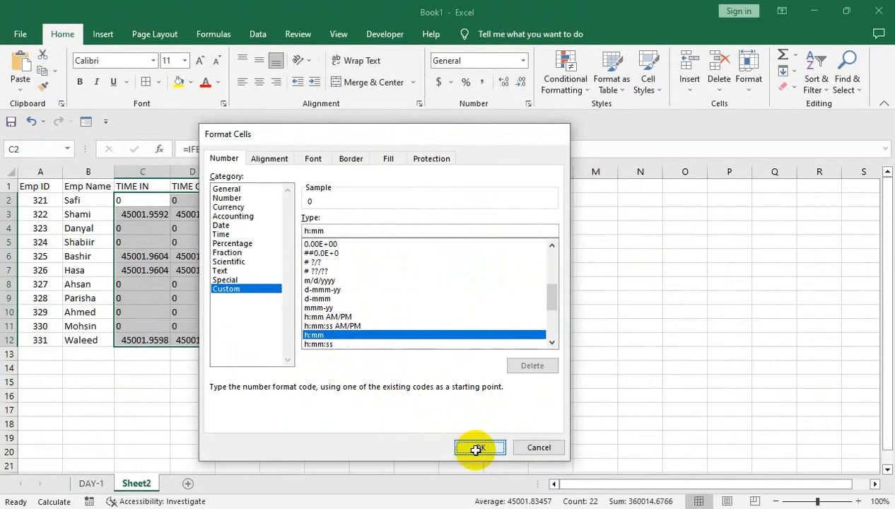
click(475, 449)
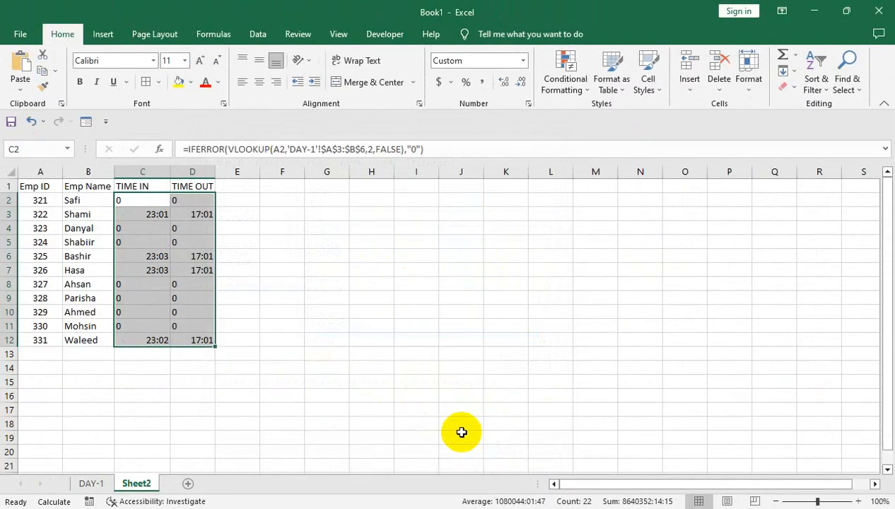
click(258, 82)
- Add the heading WORKING HOURS in E1 and autofit column E
click(473, 202)
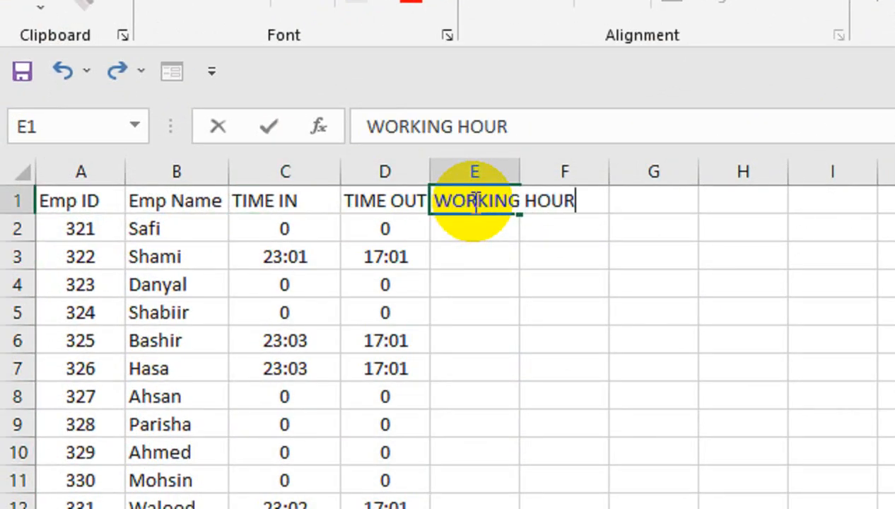
text(WORKING HOURS)
key(Return)
click(473, 202)
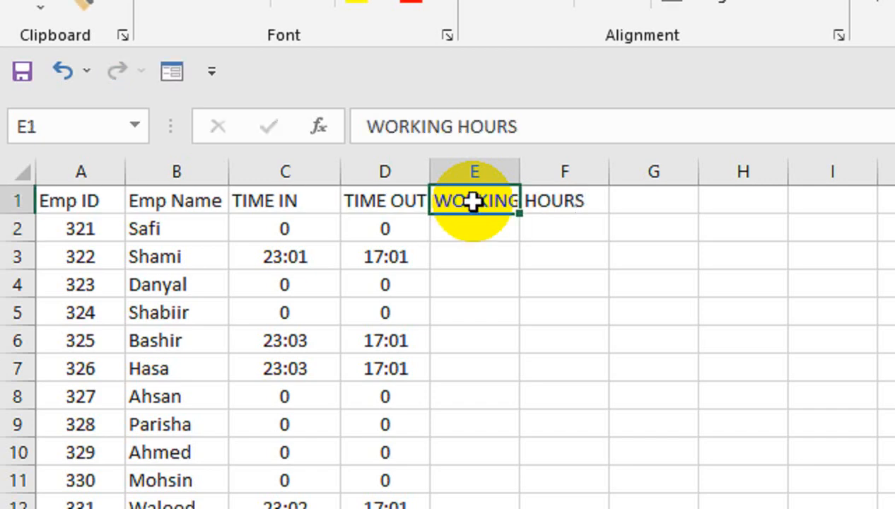
key(alt+h)
key(o)
key(i)
key(Return)
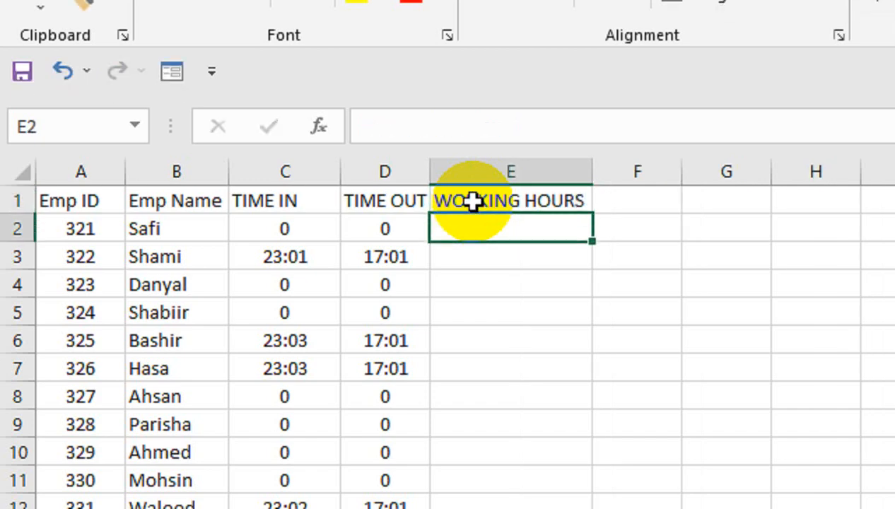
- Try calculating working hours in E2 with =D2-C2 and fill the formula down column E
text(=D2-)
key(Left)
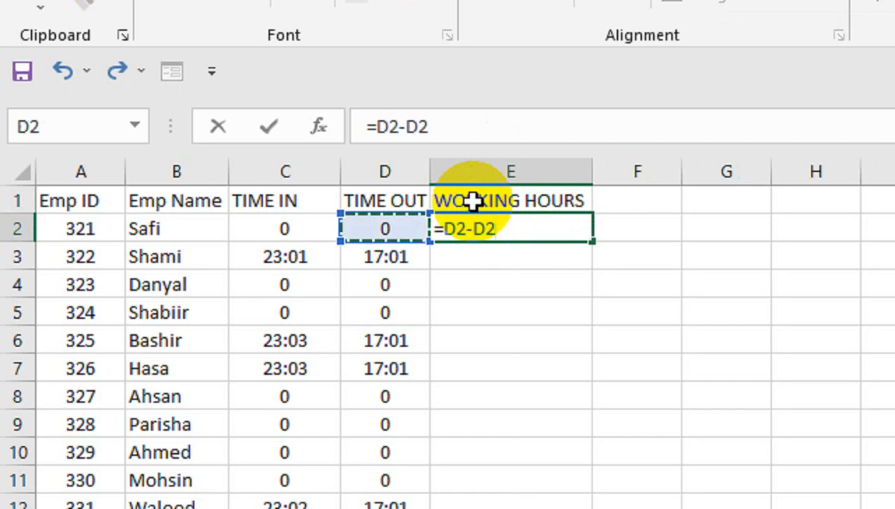
key(Left)
key(Return)
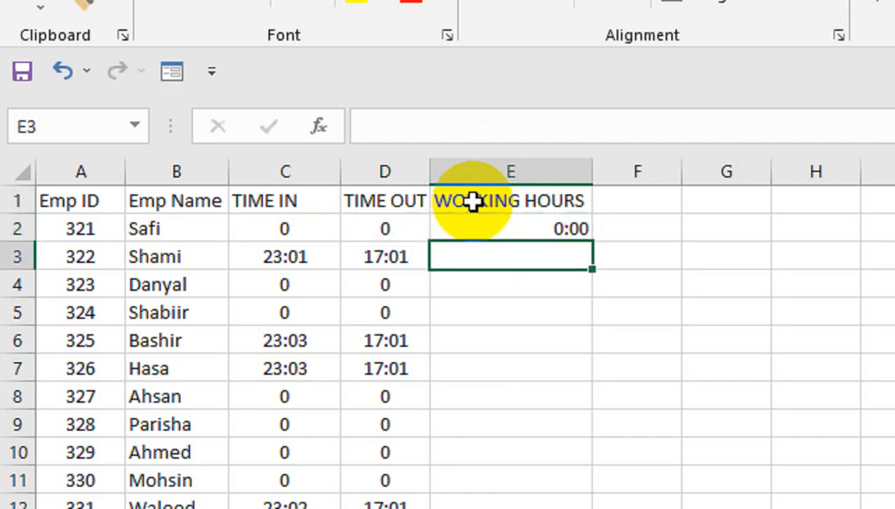
click(575, 229)
double_click(592, 241)
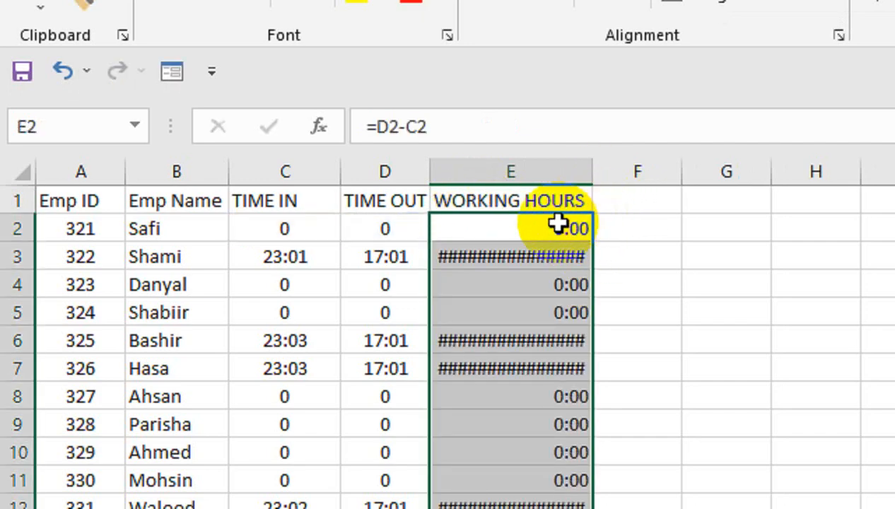
- Replace E2's formula with =C2-D2 and fill it down the WORKING HOURS column
click(455, 230)
double_click(488, 227)
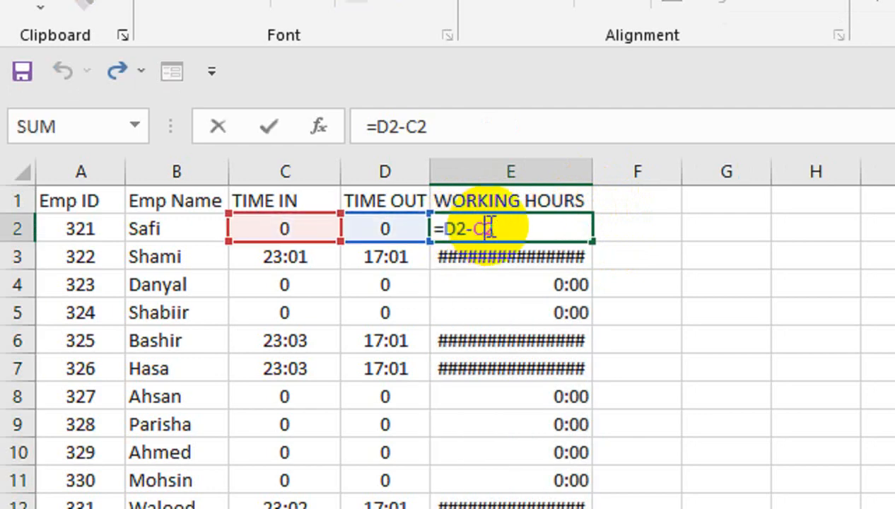
click(452, 228)
click(317, 226)
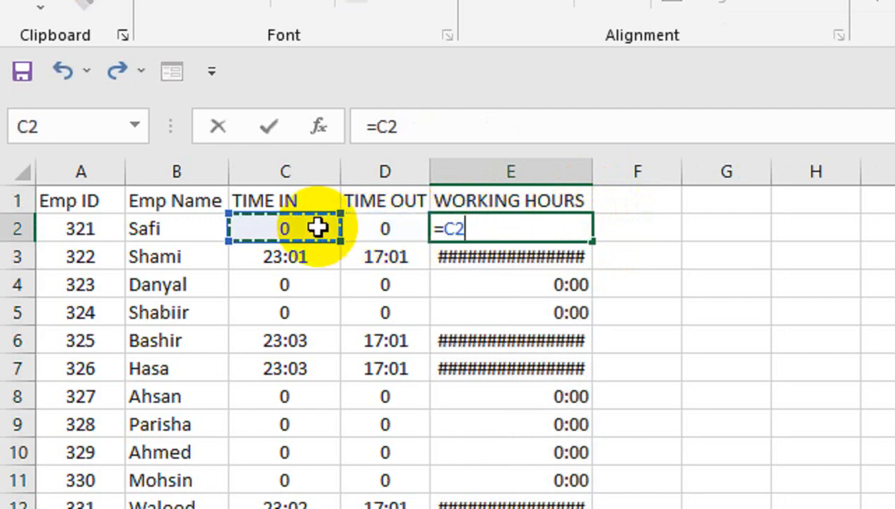
text(-)
click(405, 225)
key(Return)
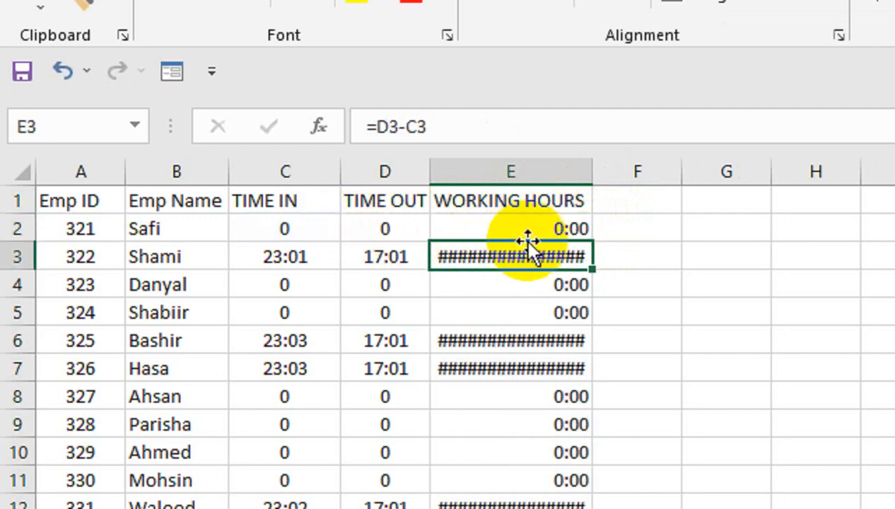
click(542, 220)
double_click(599, 241)
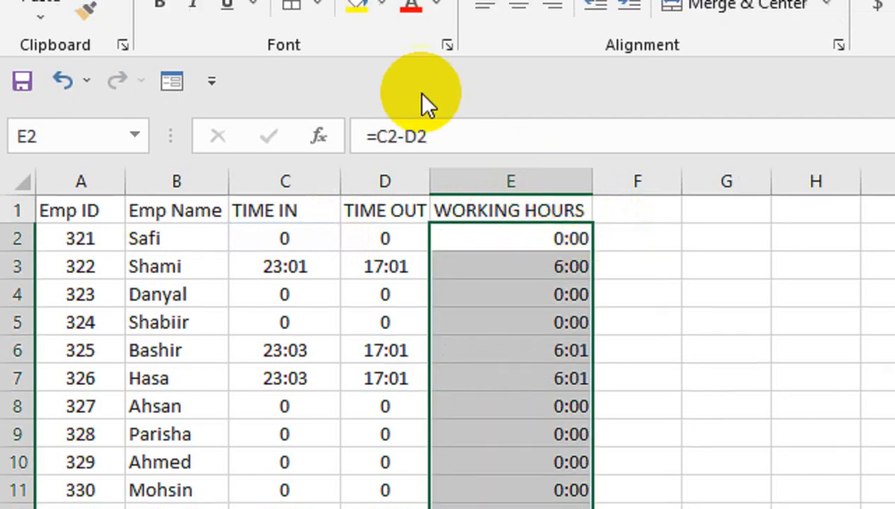
- Centre the filled working hours values, make them bold and increase their font size to 16
click(517, 126)
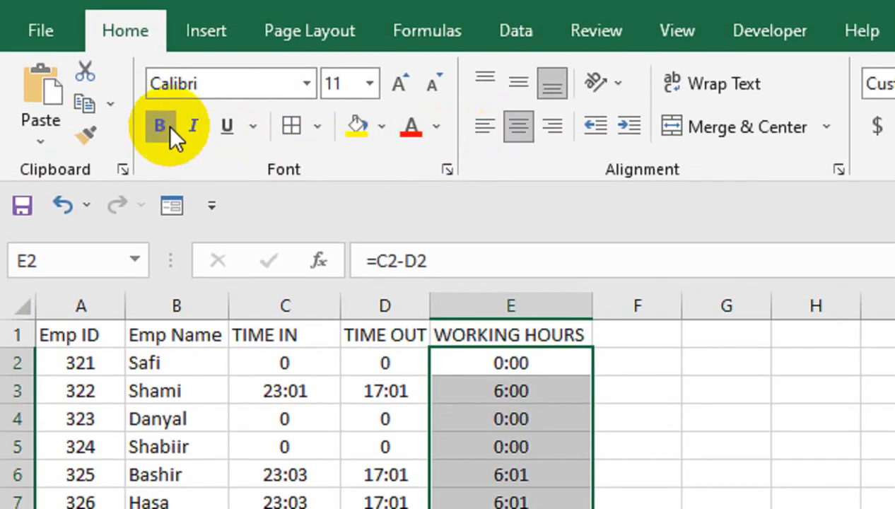
click(167, 125)
click(396, 79)
click(396, 79)
click(398, 126)
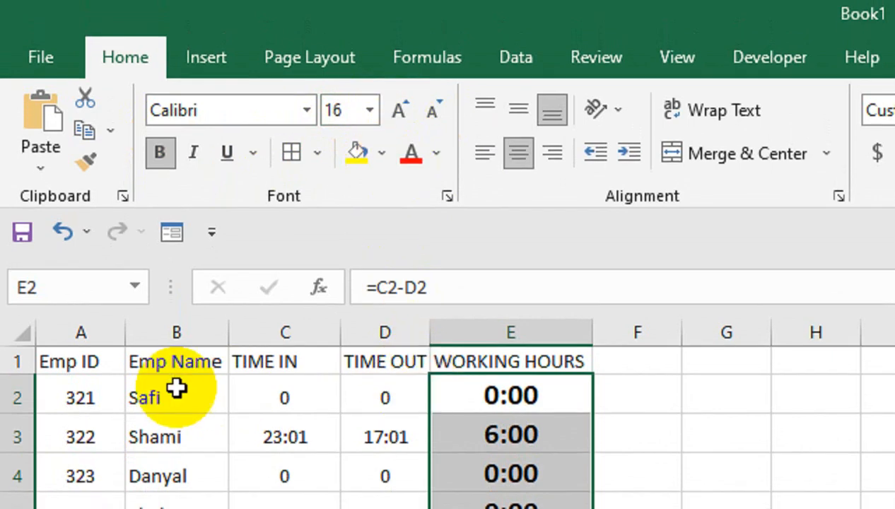
- Make row 1 taller and column E wider, and centre the A1:E1 headings horizontally and vertically
drag(17, 389, 46, 410)
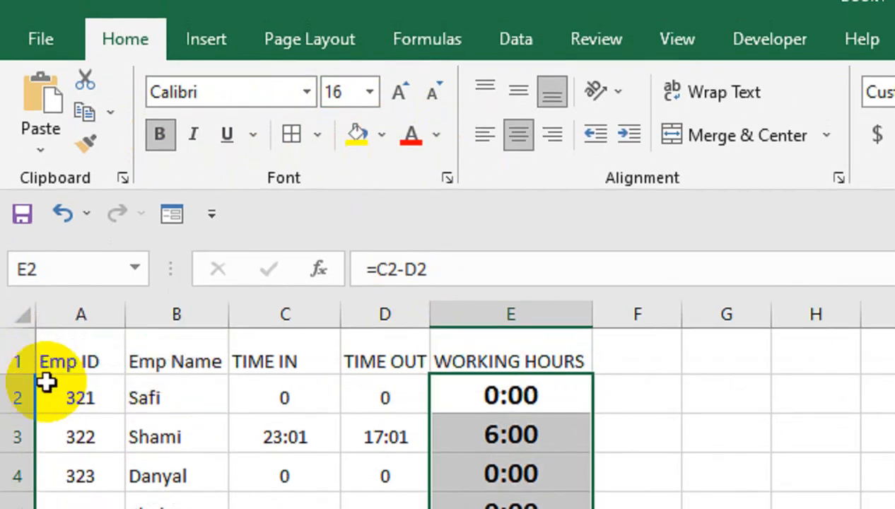
drag(46, 368, 450, 320)
drag(592, 314, 619, 311)
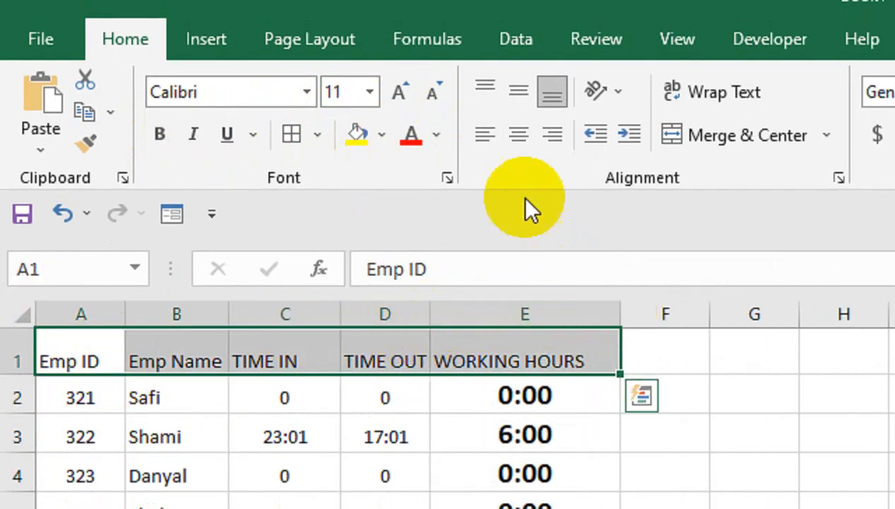
click(518, 135)
click(518, 92)
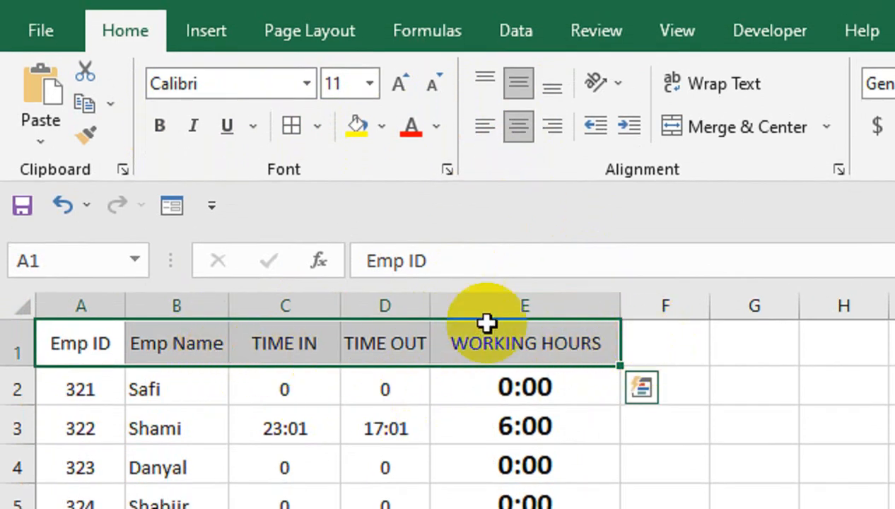
- Insert a blank row above the heading row and increase the new row's height
click(291, 327)
click(6, 348)
right_click(6, 347)
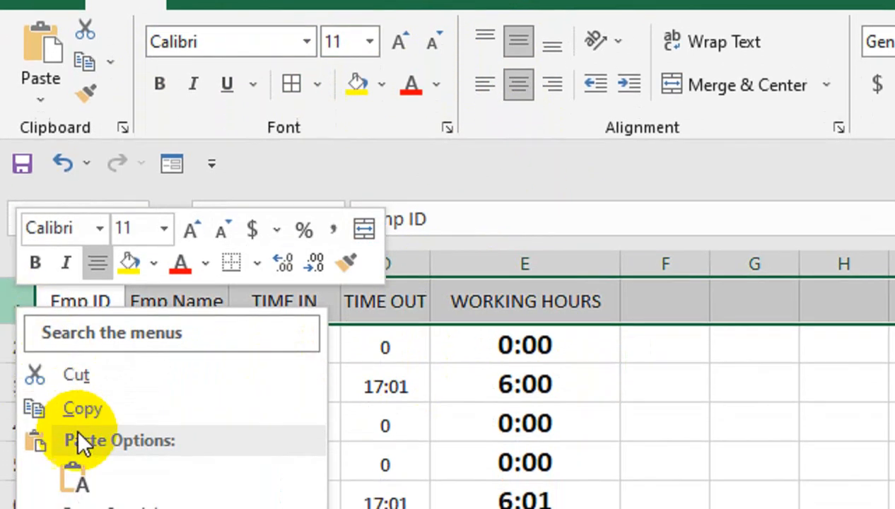
click(103, 400)
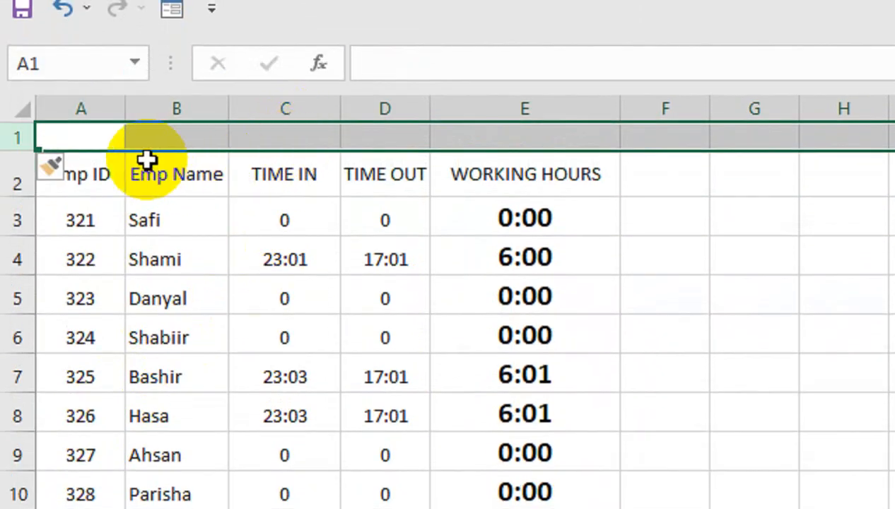
drag(16, 149, 16, 180)
- Merge and centre C1:E1 and enter DAY-1 as the block title
drag(328, 141, 531, 142)
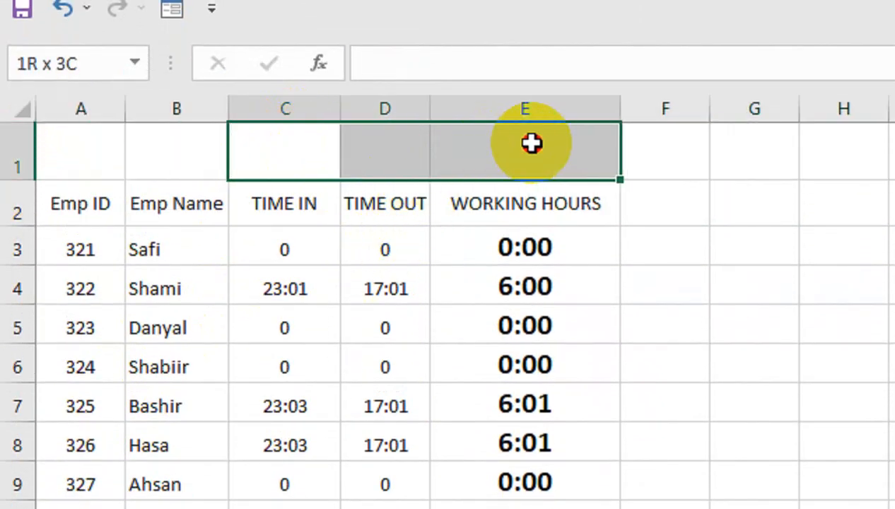
click(680, 90)
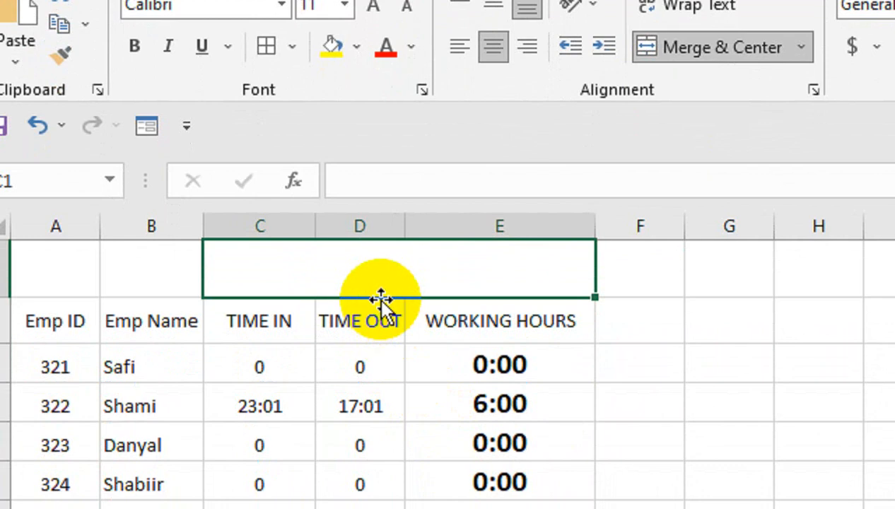
text(DAY-1)
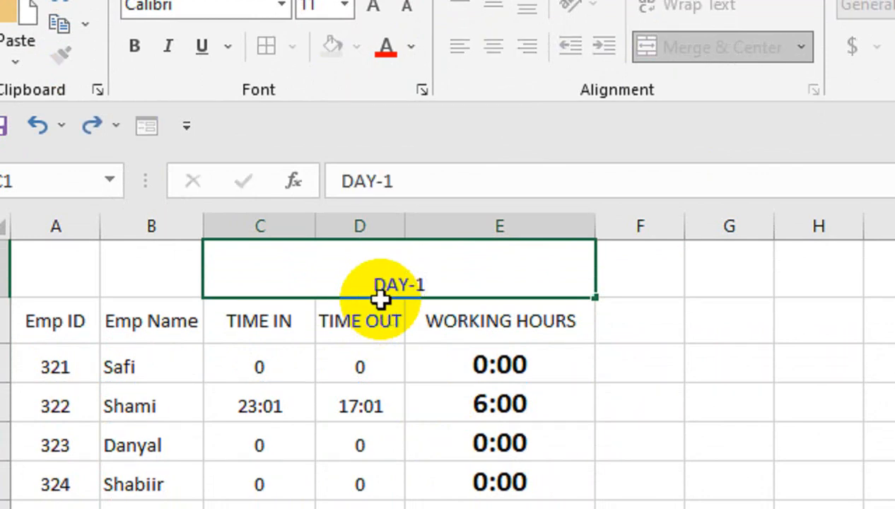
key(Return)
- Format the DAY-1 title with middle alignment, font size 22, yellow fill and bold
click(414, 261)
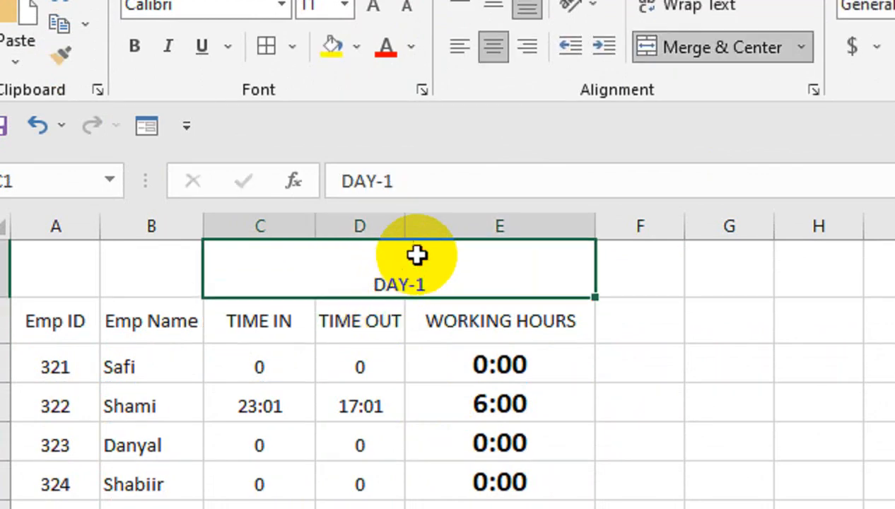
click(490, 9)
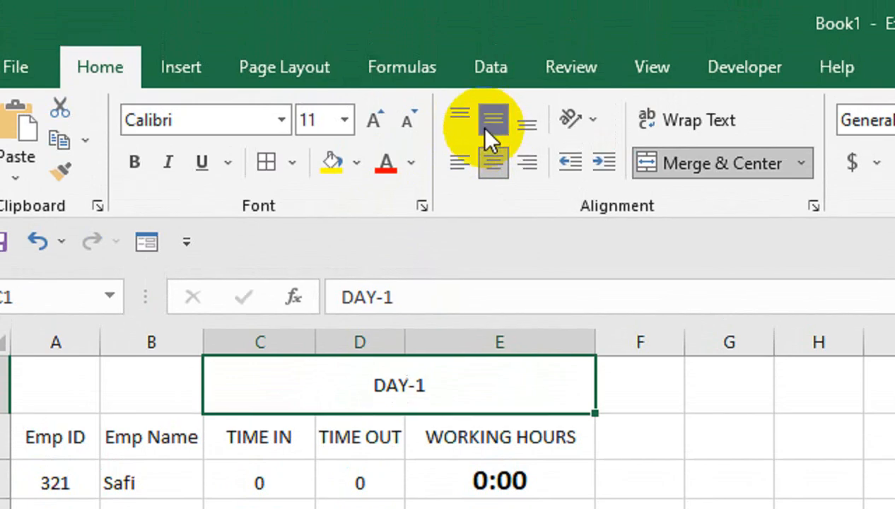
click(374, 121)
click(374, 122)
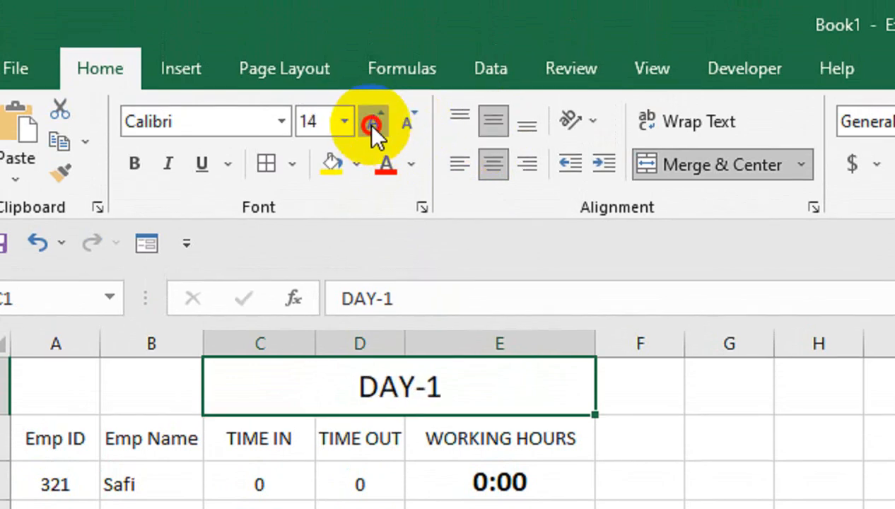
click(374, 121)
click(374, 122)
click(374, 121)
click(373, 122)
click(332, 162)
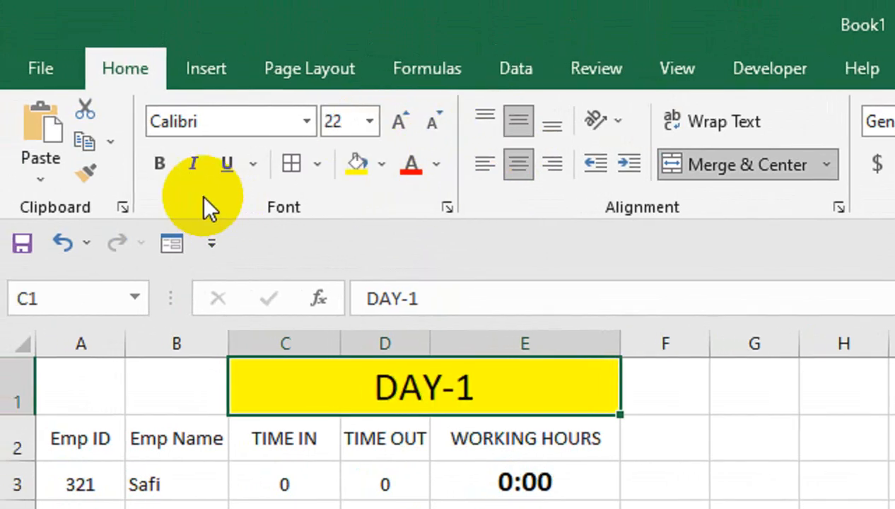
click(160, 163)
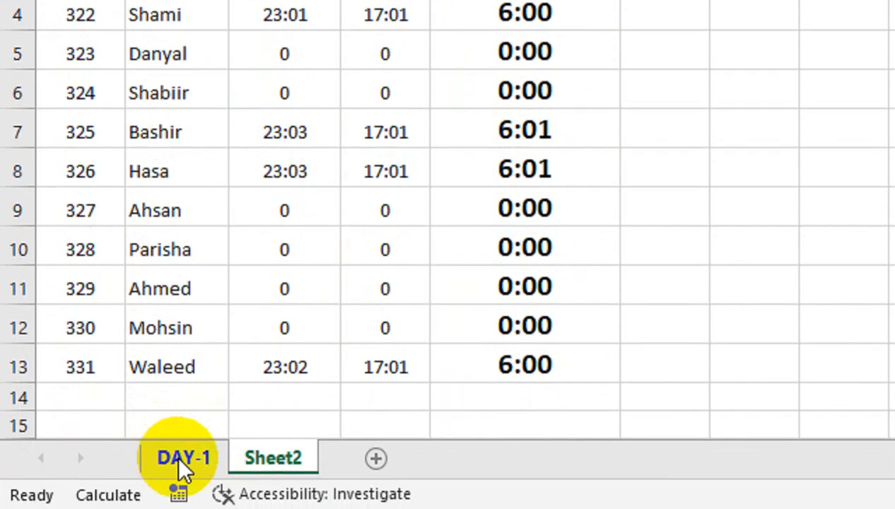
- Create a copy of the DAY-1 sheet in the same workbook, placed before DAY-1
right_click(184, 471)
click(304, 232)
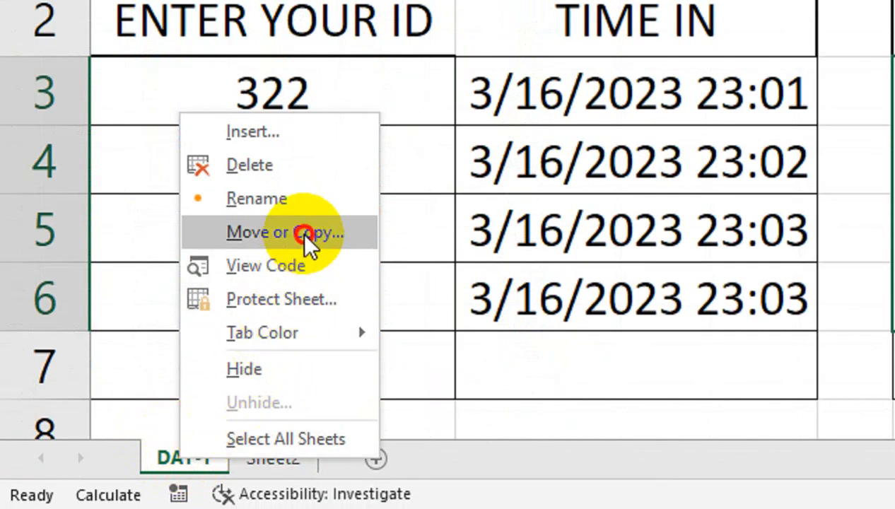
click(107, 381)
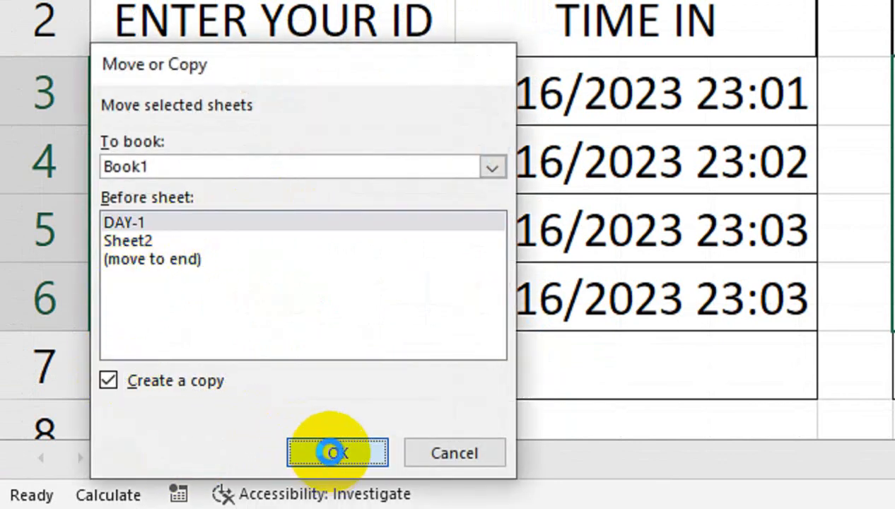
click(331, 449)
- Rename the copied DAY-1 sheet as DAY-2
double_click(233, 460)
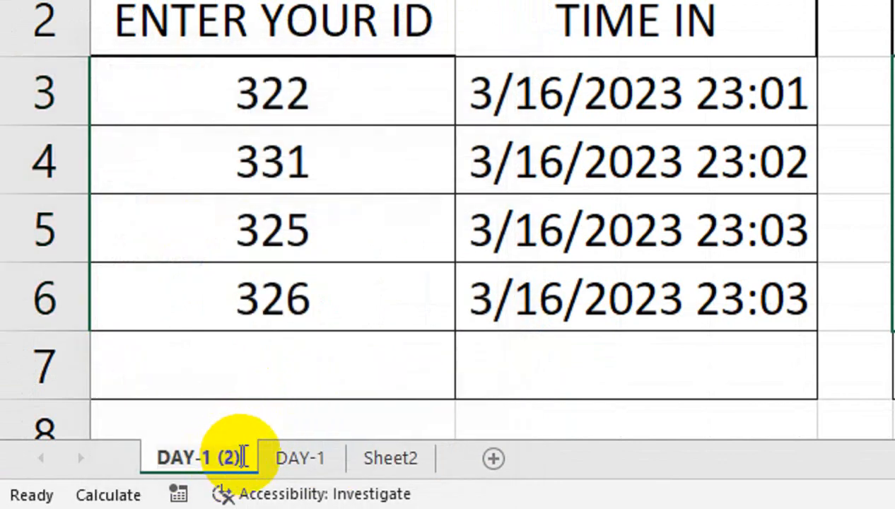
key(BackSpace)
key(BackSpace)
key(BackSpace)
key(BackSpace)
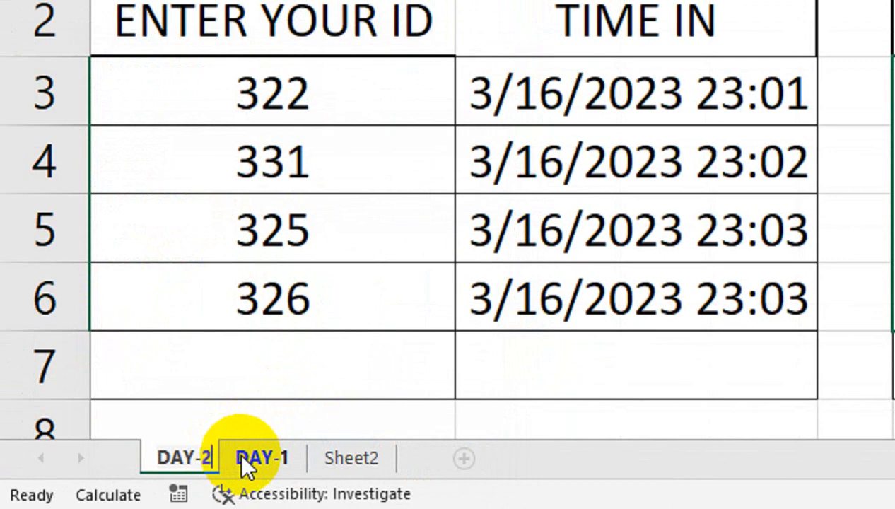
key(Return)
click(243, 374)
- Move the DAY-1 sheet ahead of DAY-2 and open the DAY-2 sheet
click(251, 463)
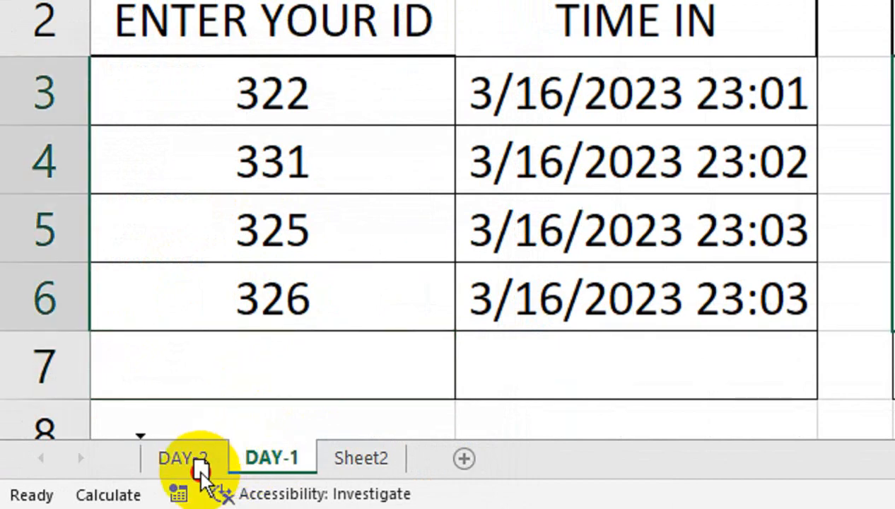
drag(202, 470, 220, 465)
click(265, 470)
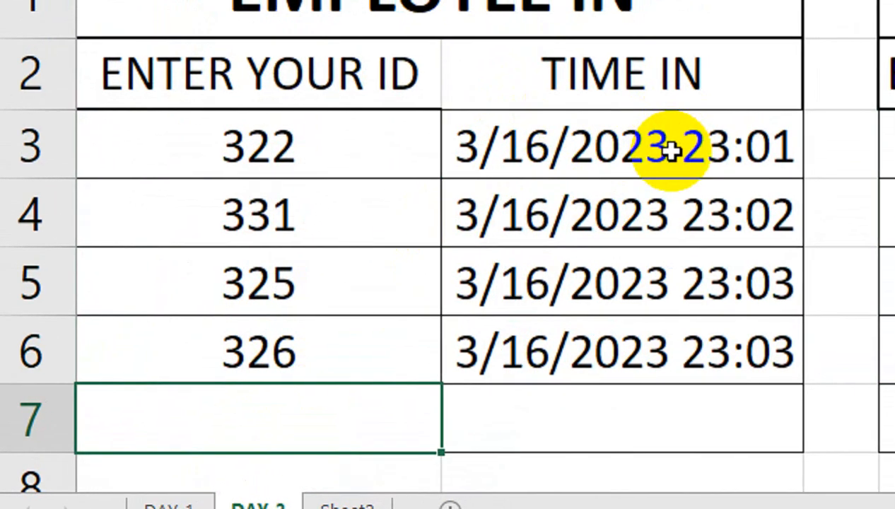
- On Sheet2, copy the whole DAY-1 block in columns C to E and paste it starting at F1
click(345, 501)
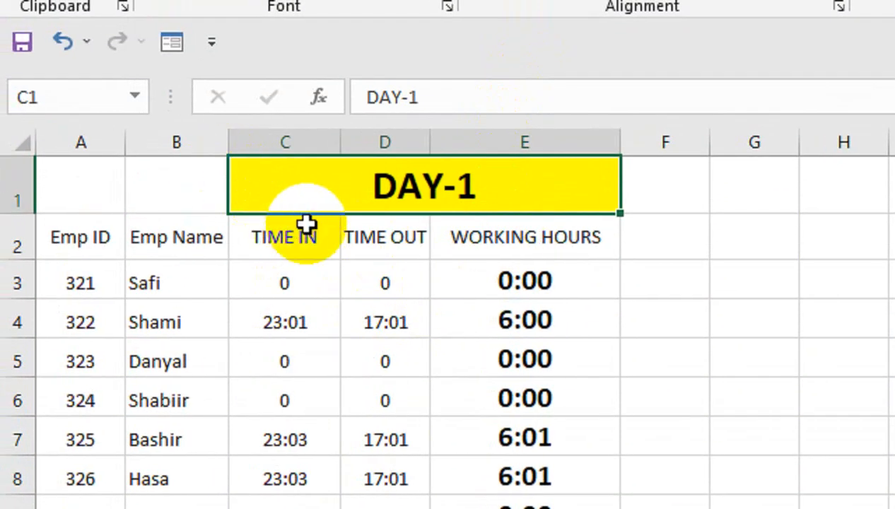
drag(308, 195, 375, 508)
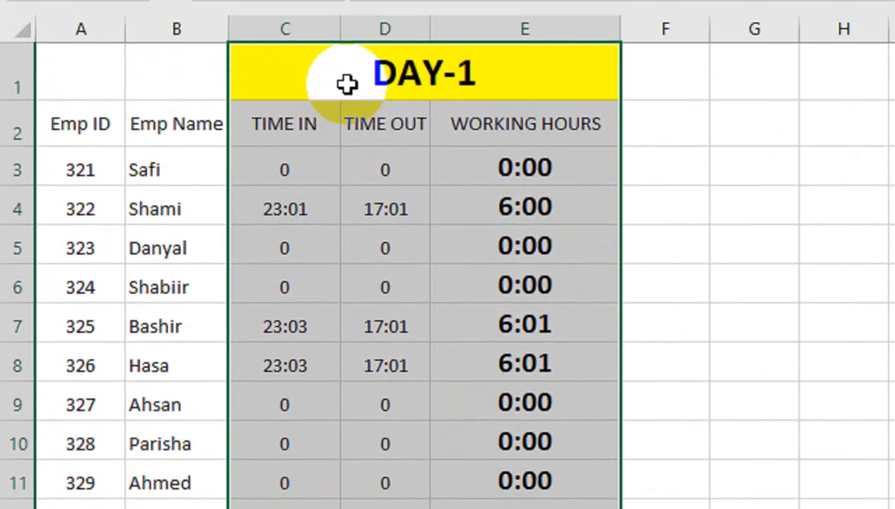
drag(346, 83, 455, 508)
key(ctrl+c)
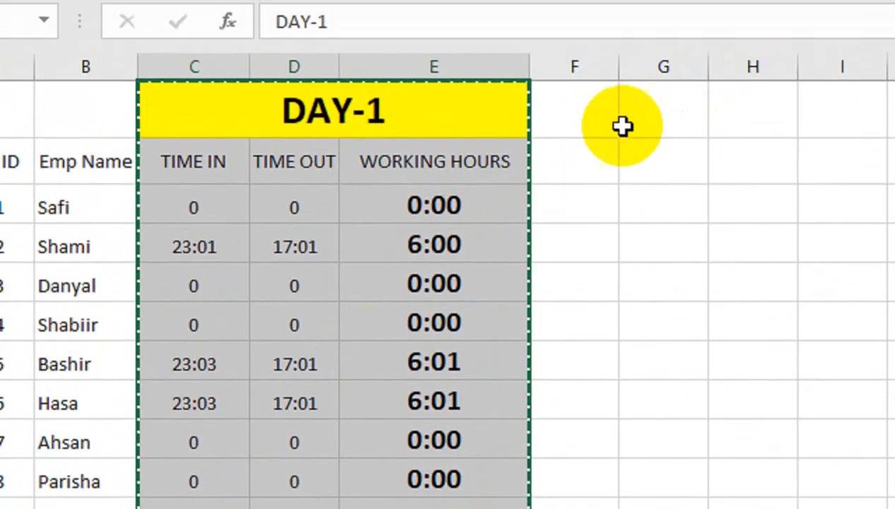
click(603, 126)
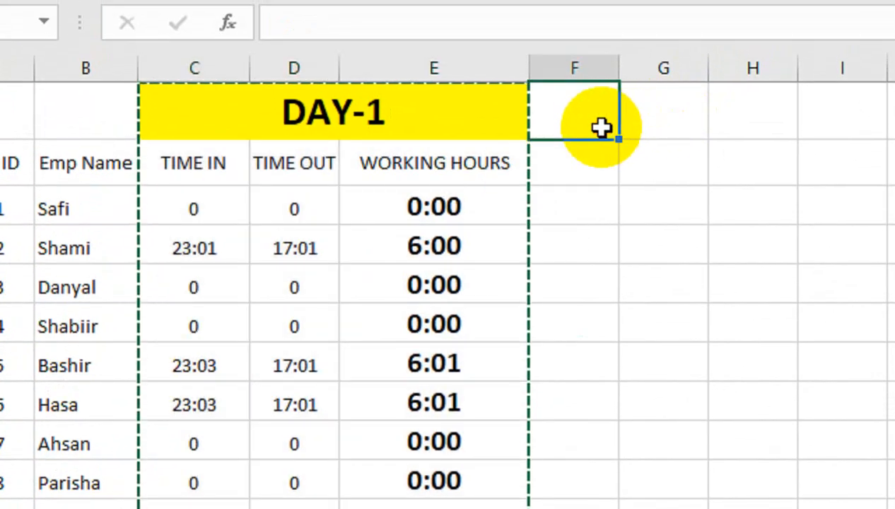
key(ctrl+v)
- Change the title of the pasted block in F1:H1 to DAY-2
double_click(777, 110)
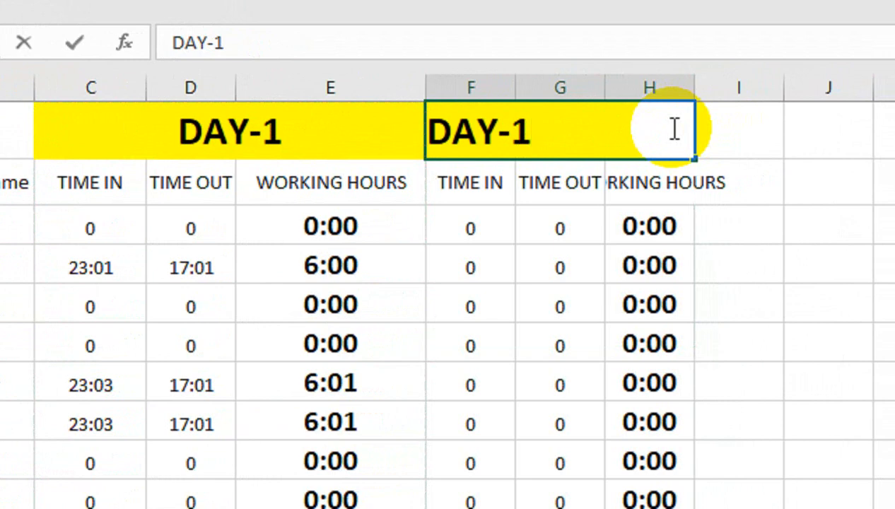
key(Return)
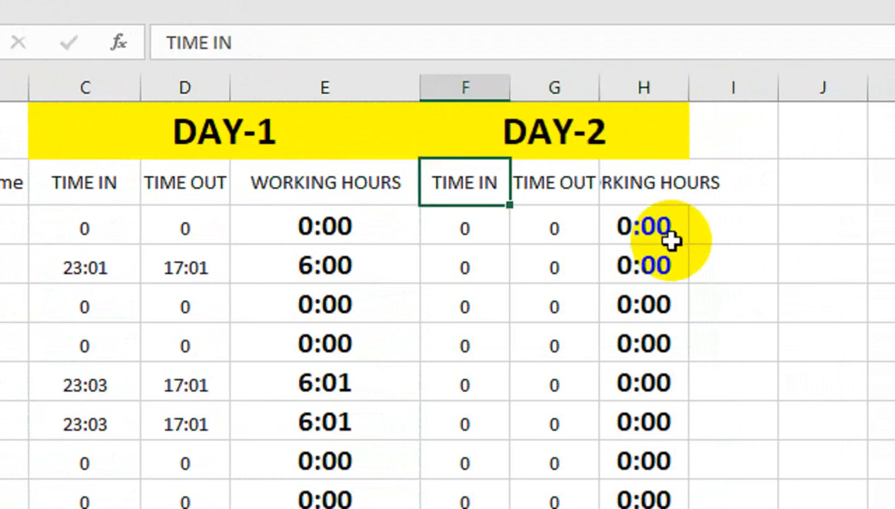
click(663, 227)
click(491, 202)
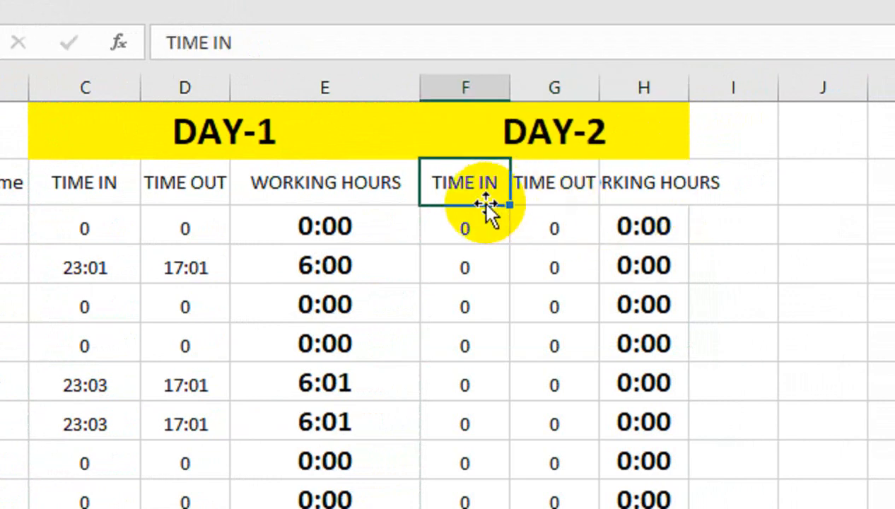
- Change the DAY-2 time-in lookup in F3 to look up A3 on the 'DAY-2' sheet and fill it down the column
click(499, 216)
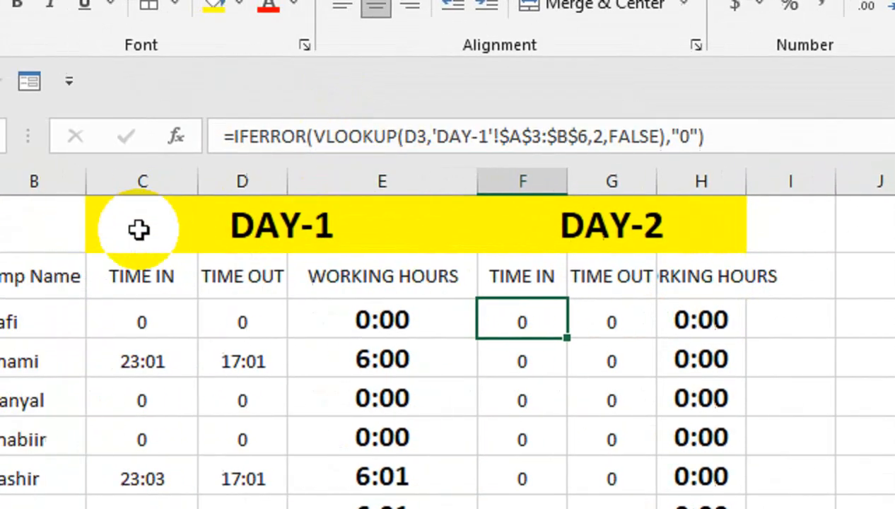
click(549, 136)
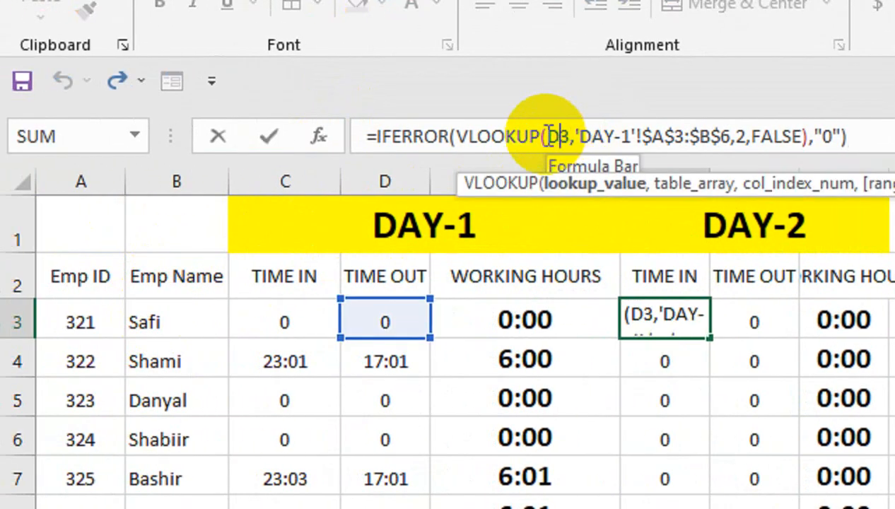
key(Delete)
text(A)
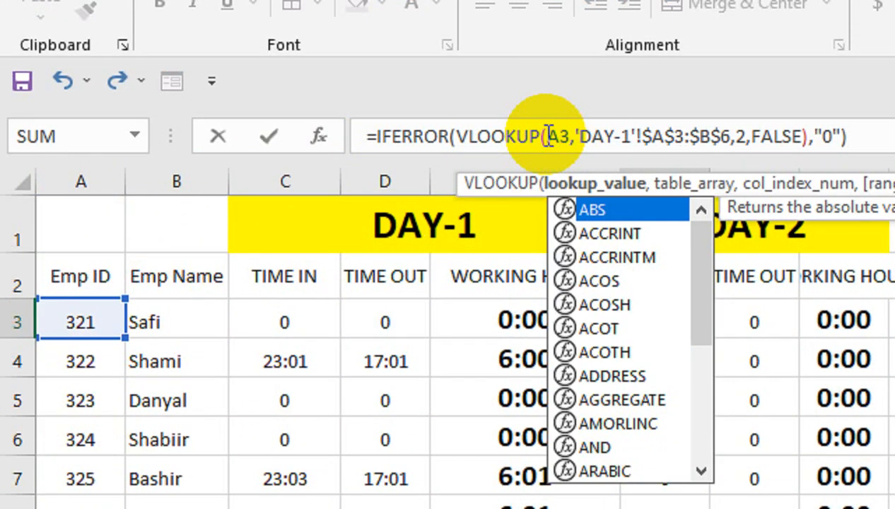
click(625, 141)
key(BackSpace)
text(2)
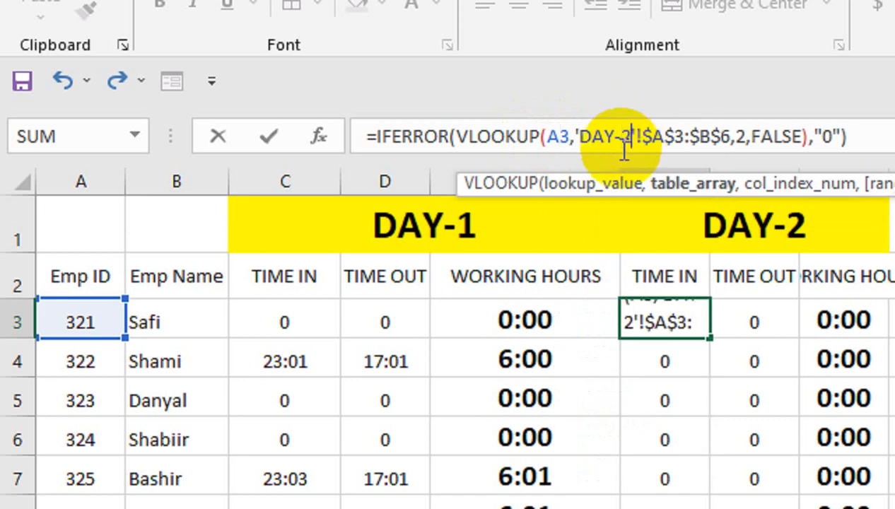
key(Return)
click(664, 315)
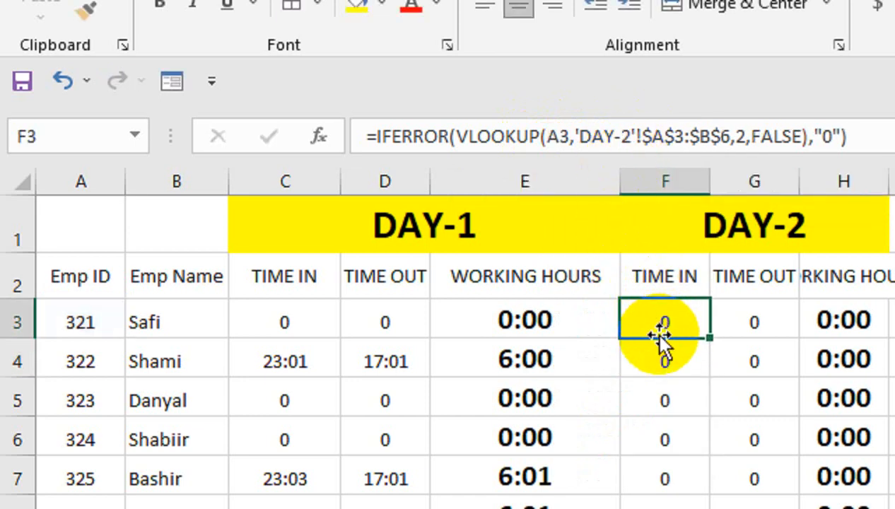
double_click(709, 338)
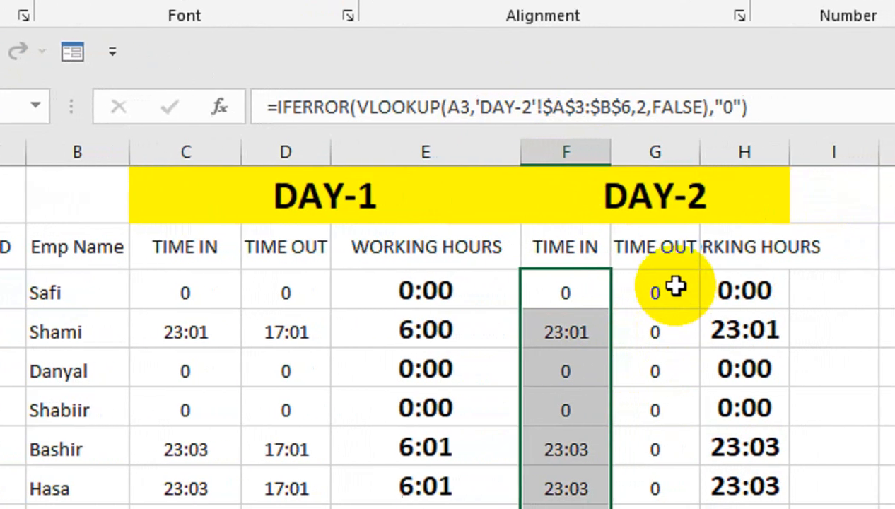
- Change the DAY-2 time-out lookup in G3 to look up A3 on the 'DAY-2' sheet and fill it down the column
click(685, 304)
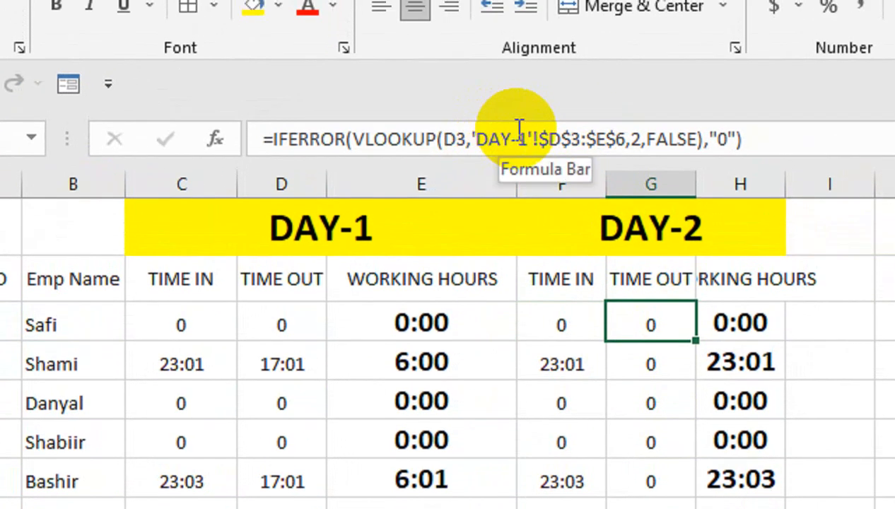
click(455, 140)
key(BackSpace)
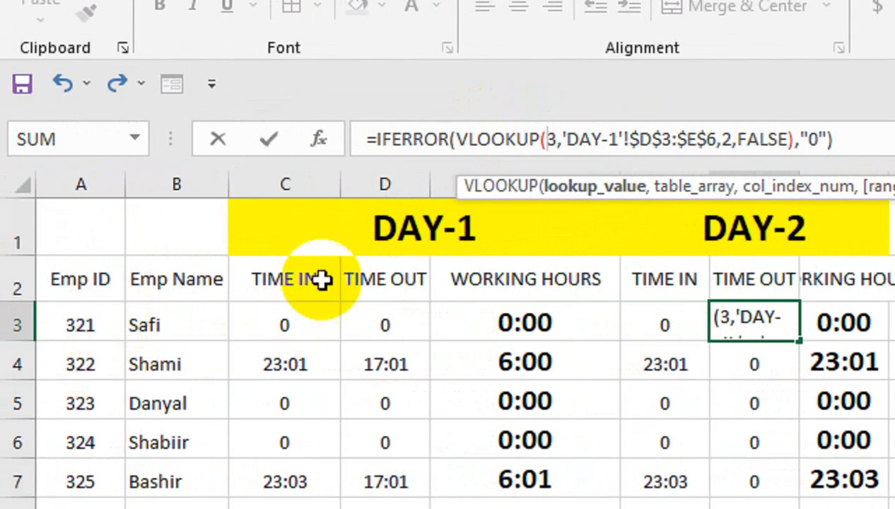
text(A)
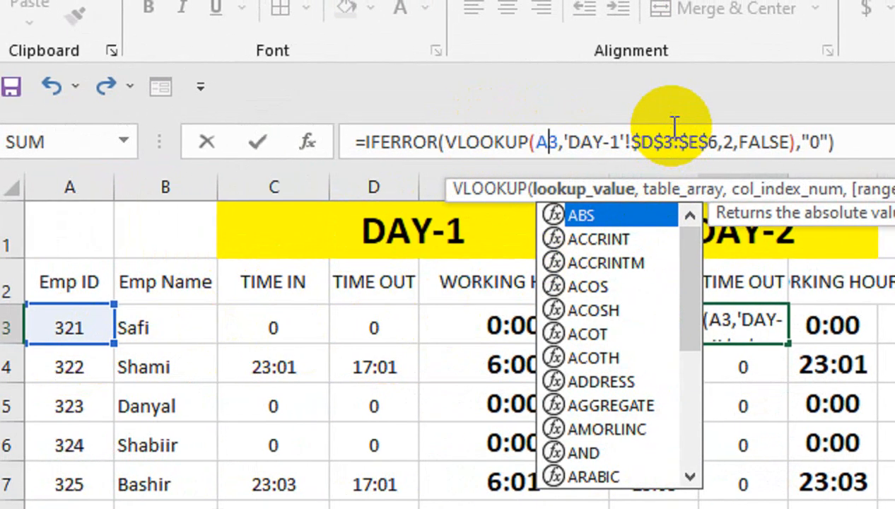
click(619, 147)
key(BackSpace)
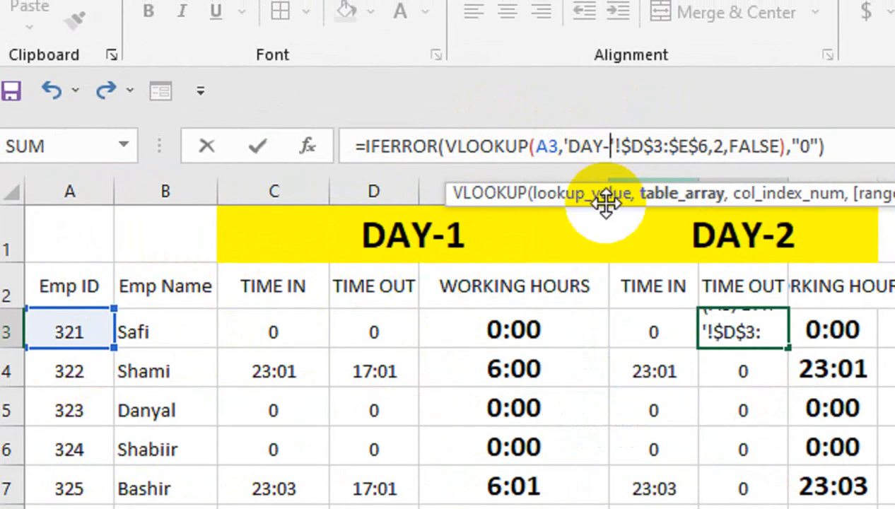
text(2)
key(Return)
click(743, 331)
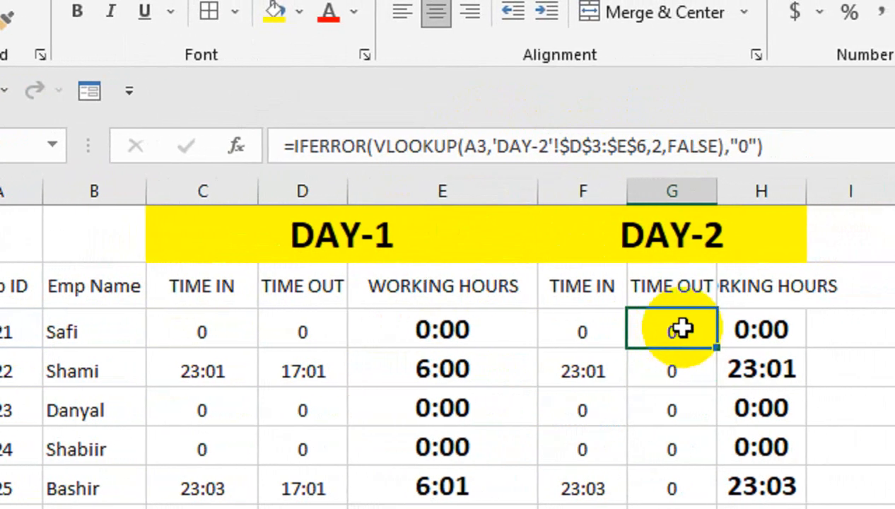
double_click(672, 346)
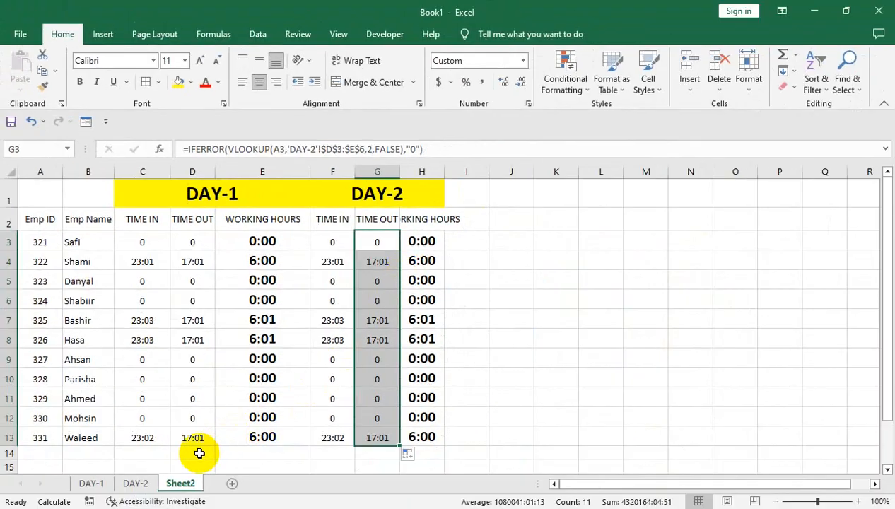
- Check the DAY-2 sheet, return to Sheet2 and widen column H to fit its WORKING HOURS heading
click(135, 482)
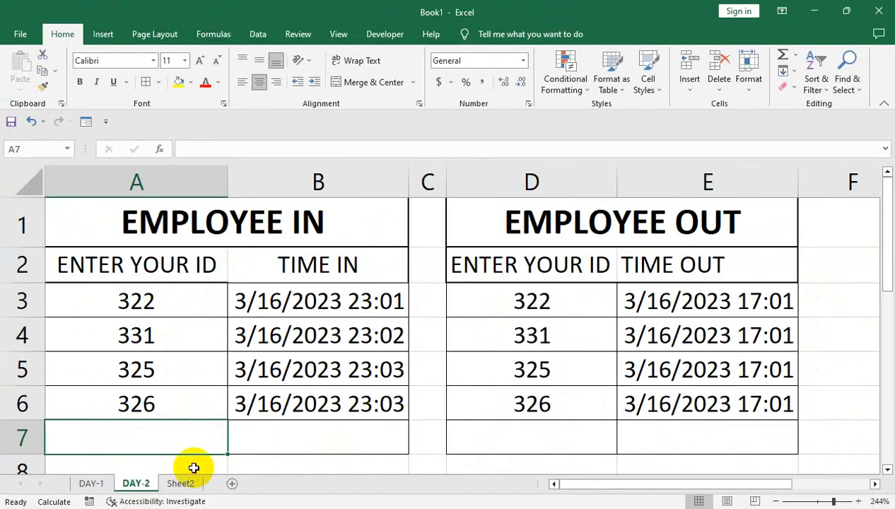
click(181, 482)
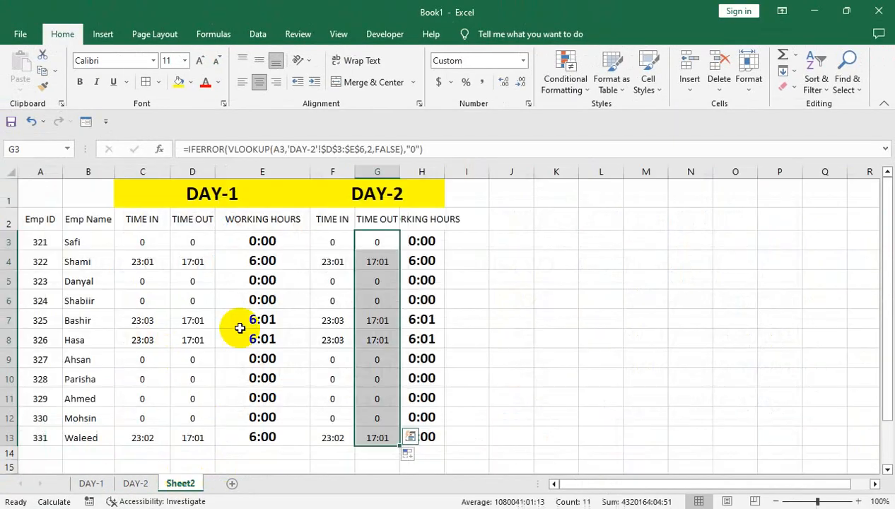
double_click(444, 167)
click(290, 233)
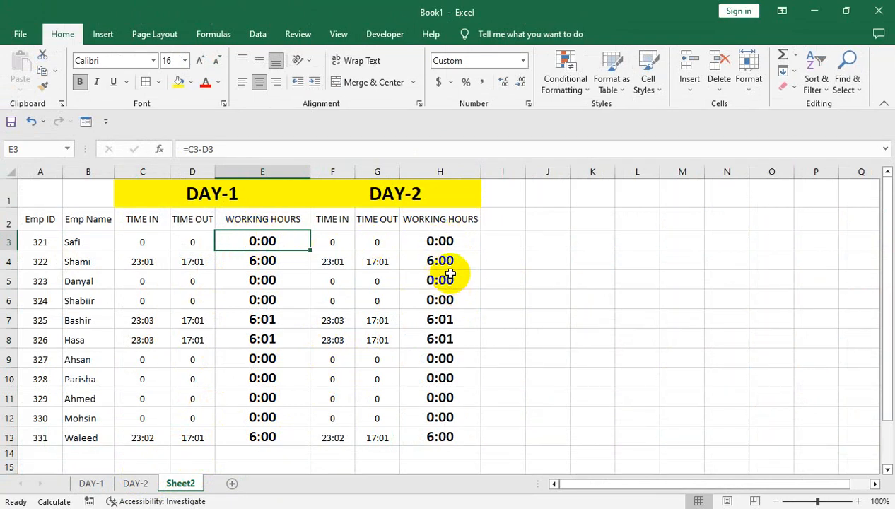
click(539, 243)
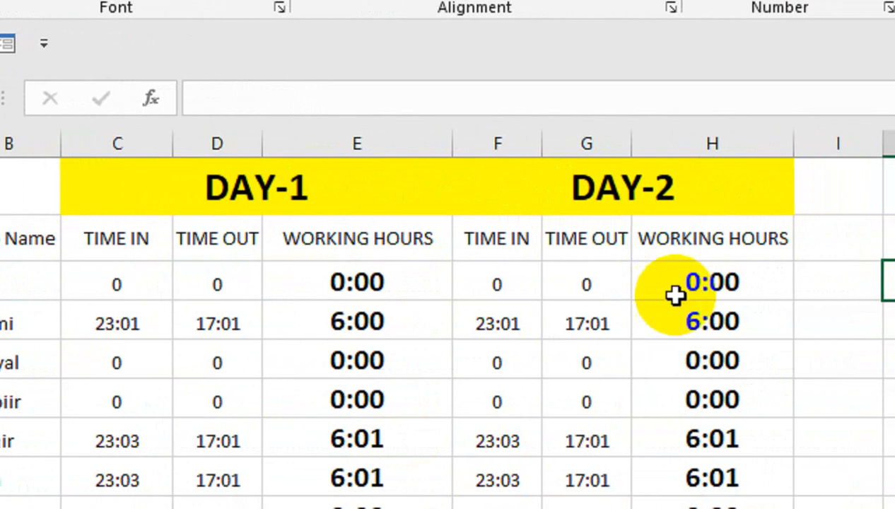
- Enter =SUMIF($C$2:$H$2,$H$2,C3:H3) in I3 to total the working hours and fill it down to row 13
click(697, 288)
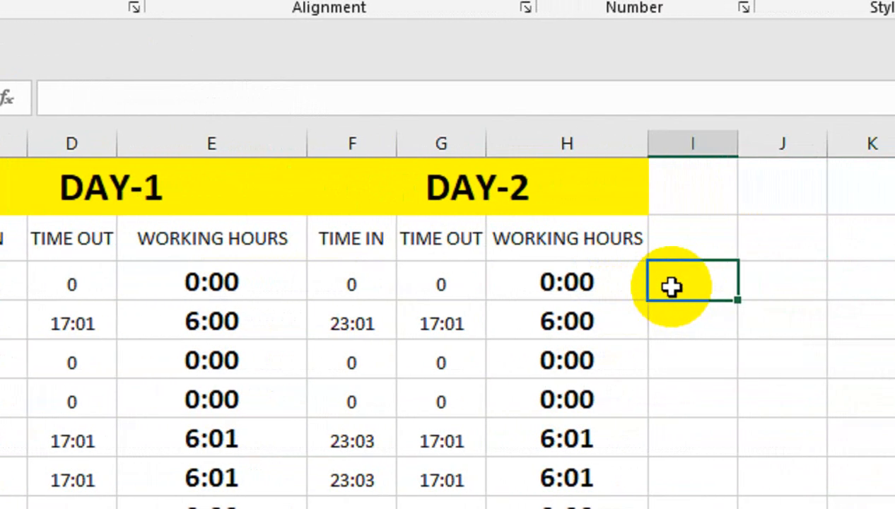
text(=SUMIF()
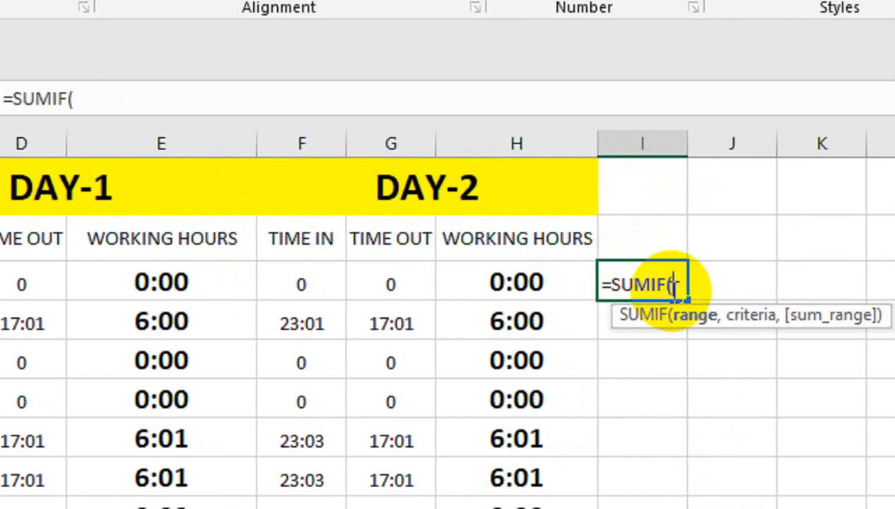
drag(537, 238, 199, 226)
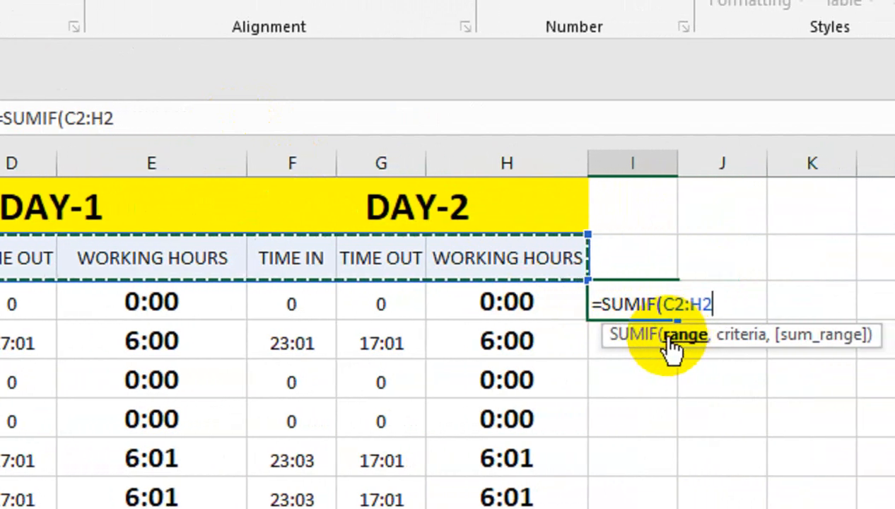
key(F4)
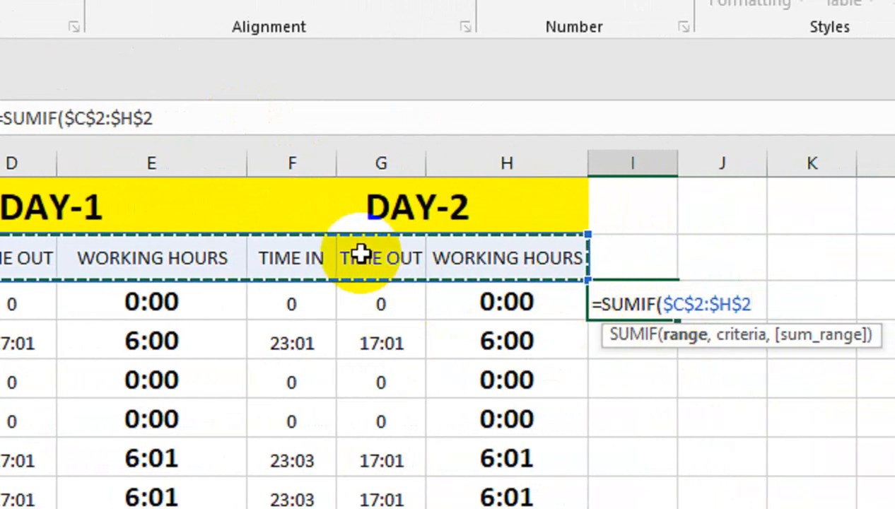
text(,)
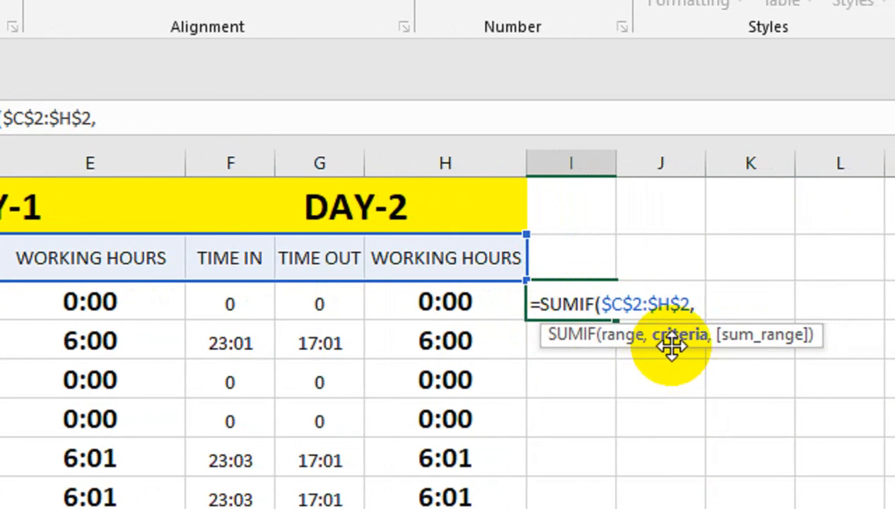
click(404, 251)
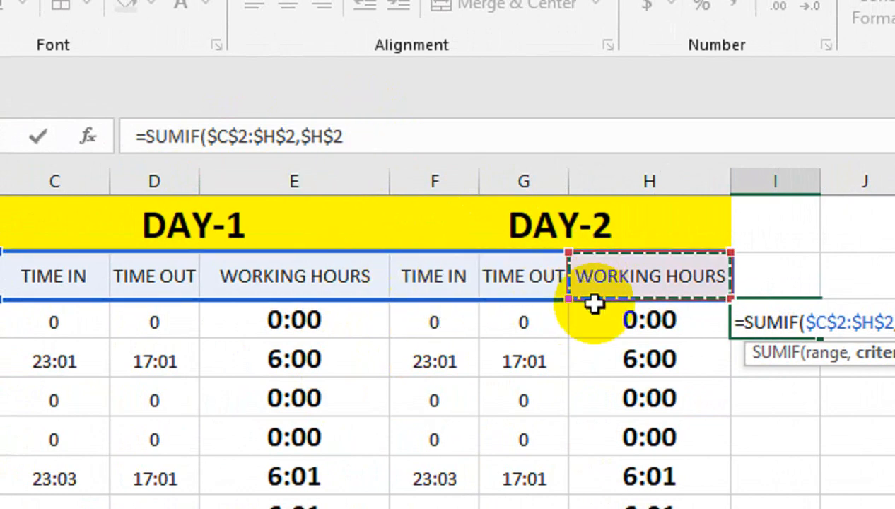
text(,)
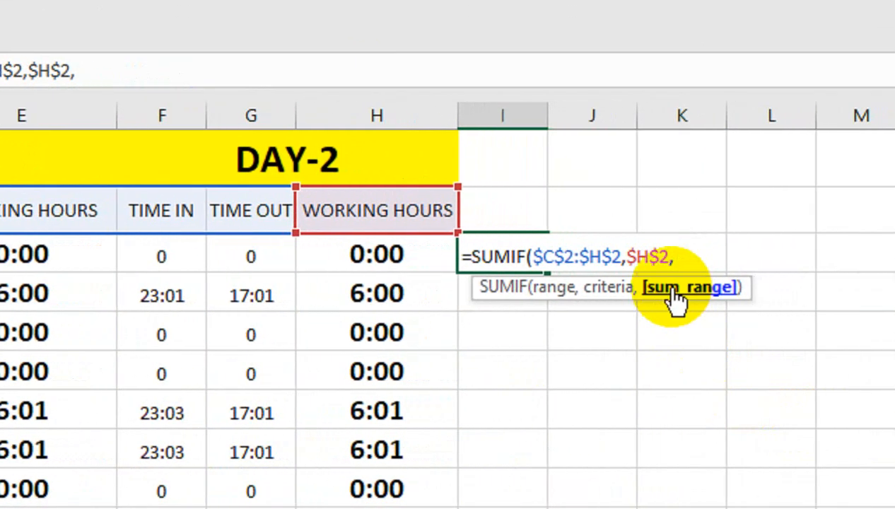
drag(724, 321, 453, 318)
drag(192, 251, 0, 256)
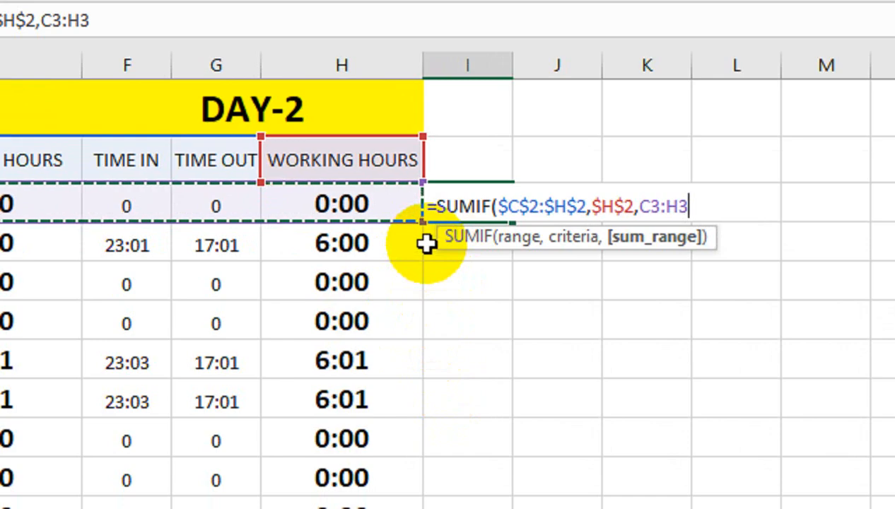
text())
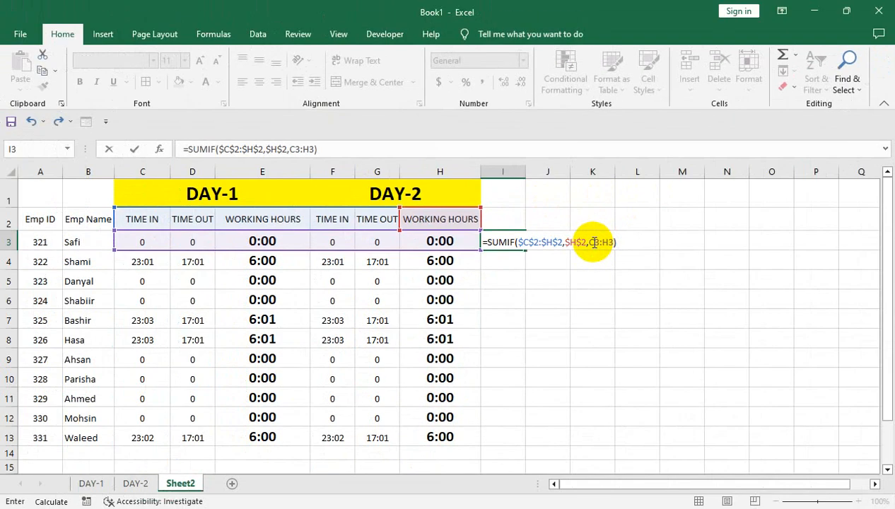
key(Return)
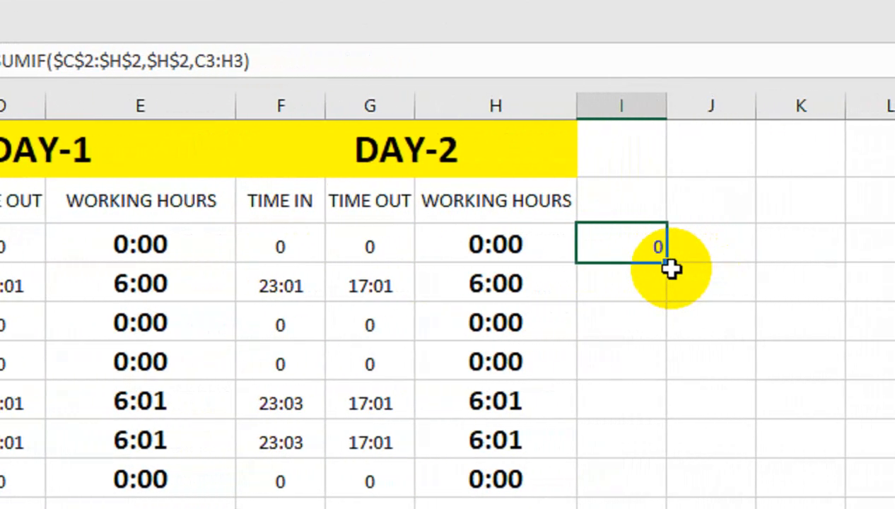
drag(737, 262, 737, 508)
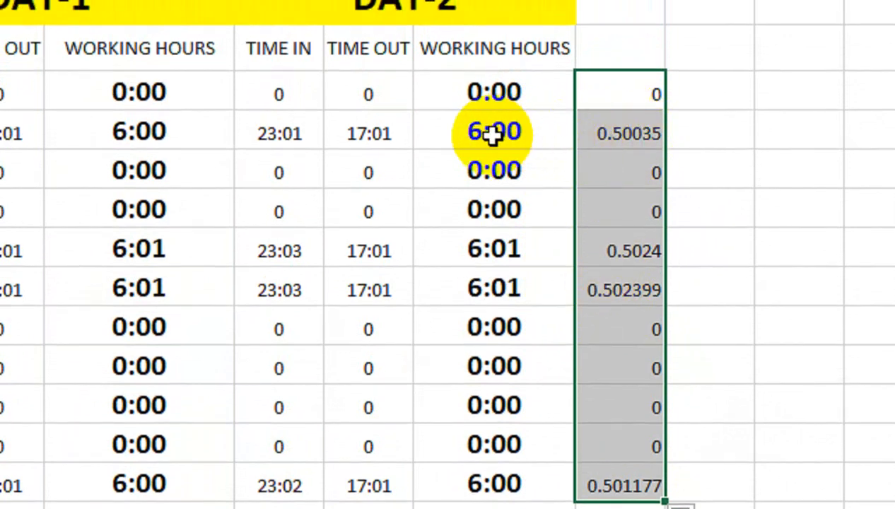
- Copy the time formatting of H4 onto the column I totals with Format Painter
click(531, 131)
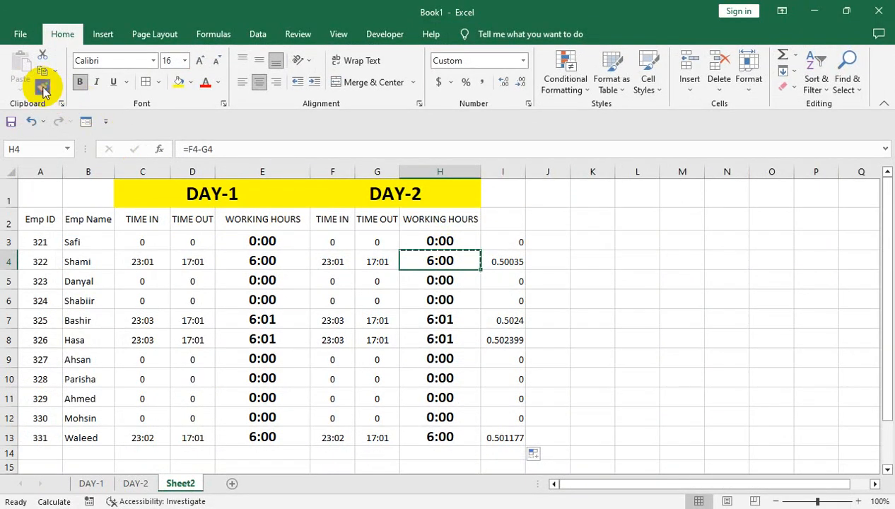
click(43, 88)
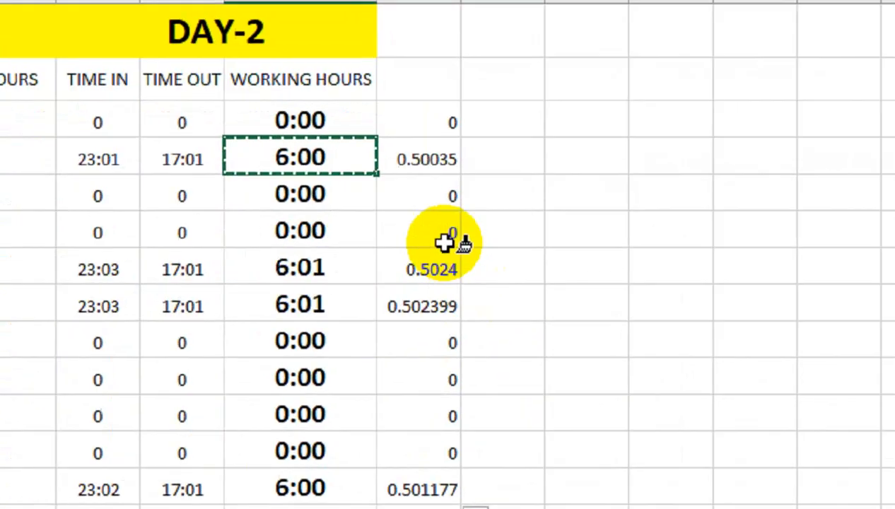
drag(494, 242, 509, 448)
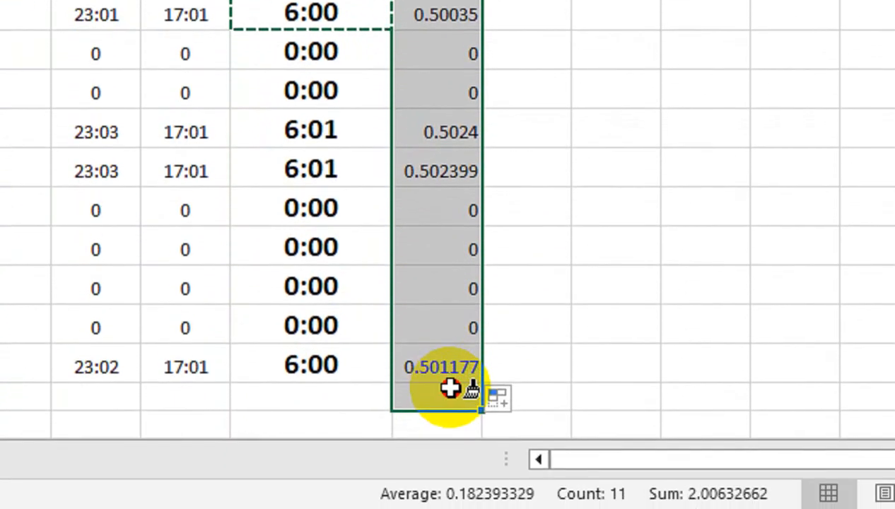
drag(450, 388, 455, 374)
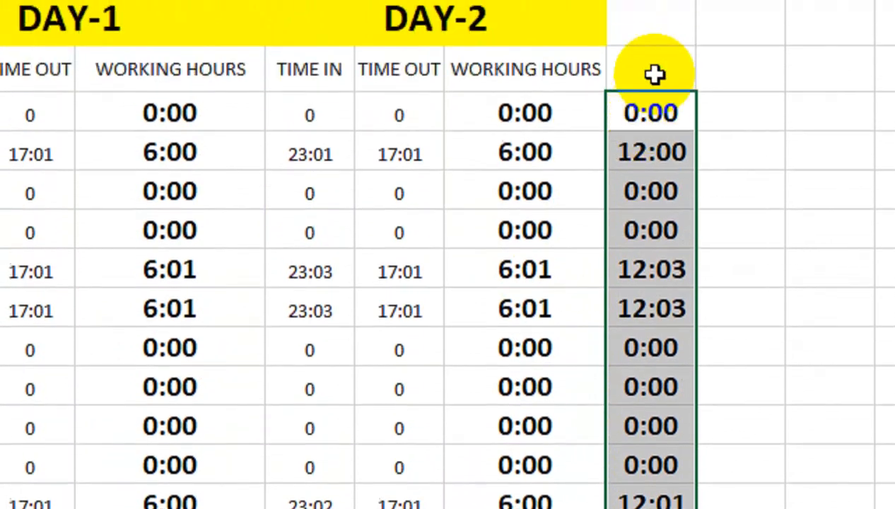
- Enter the heading MONTHLY HOURS in I2 and widen column I to fit it
click(654, 9)
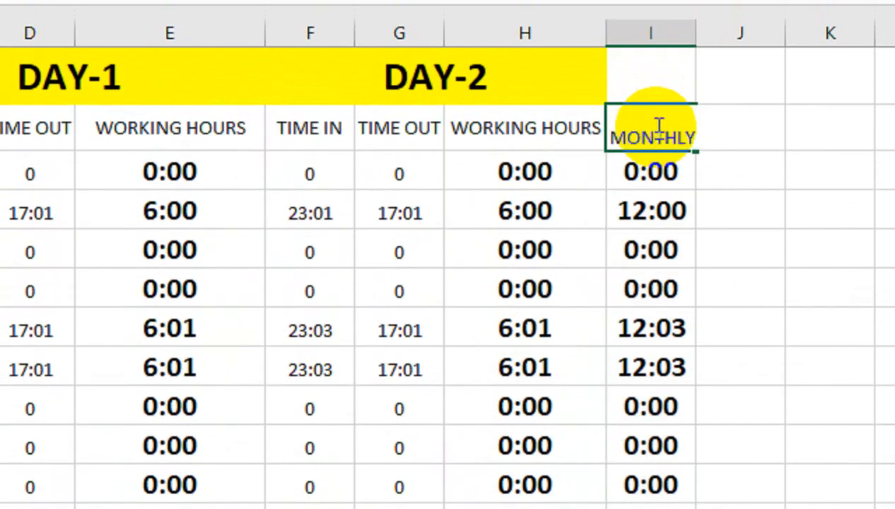
text(MONTHLY HOURS)
key(Return)
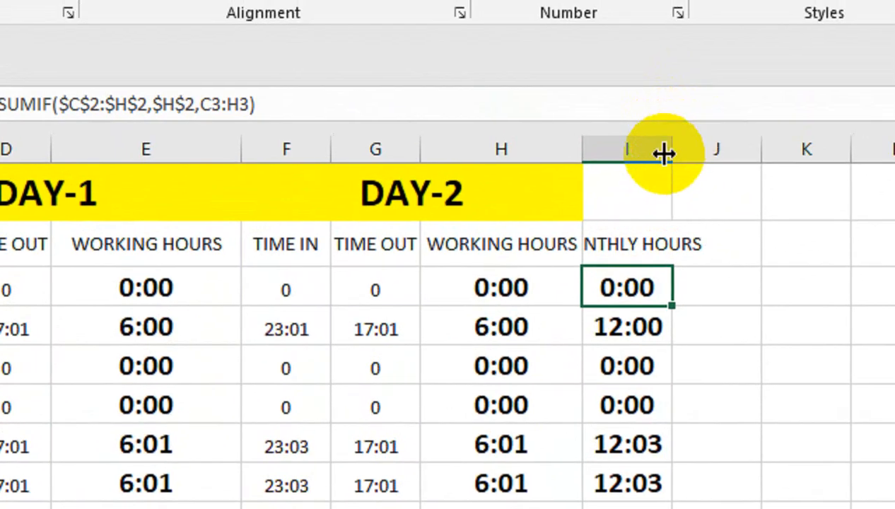
double_click(673, 150)
- Merge I1:I2 into one centred, middle-aligned header cell with wrapped text
click(670, 191)
drag(670, 192, 669, 253)
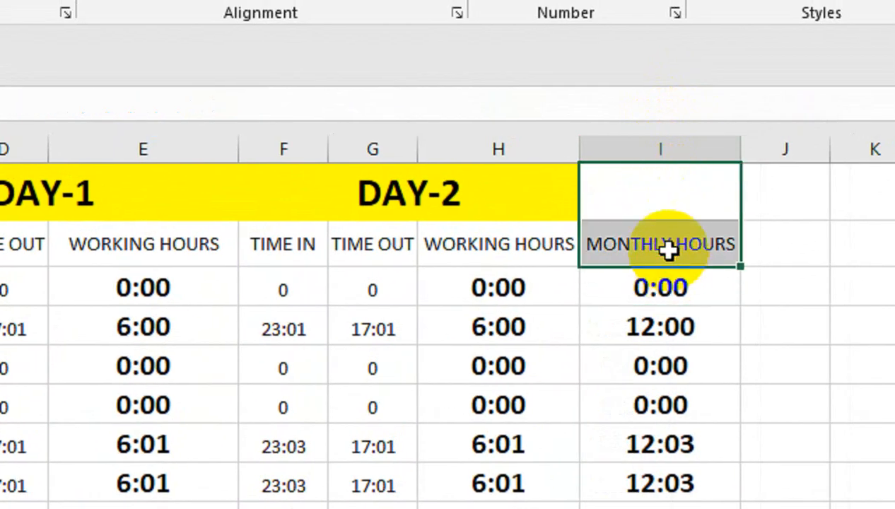
click(349, 114)
click(349, 121)
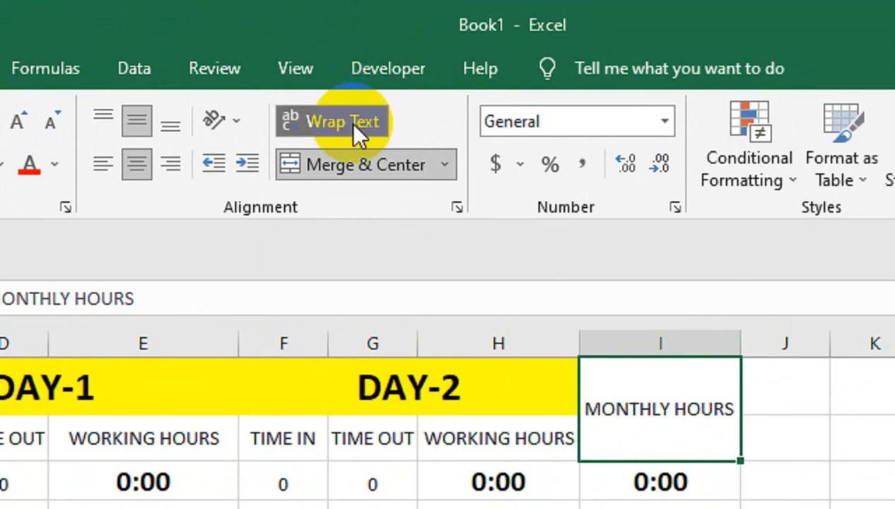
- Format the MONTHLY HOURS header in bold 14 pt white text on a black fill
click(0, 164)
click(398, 124)
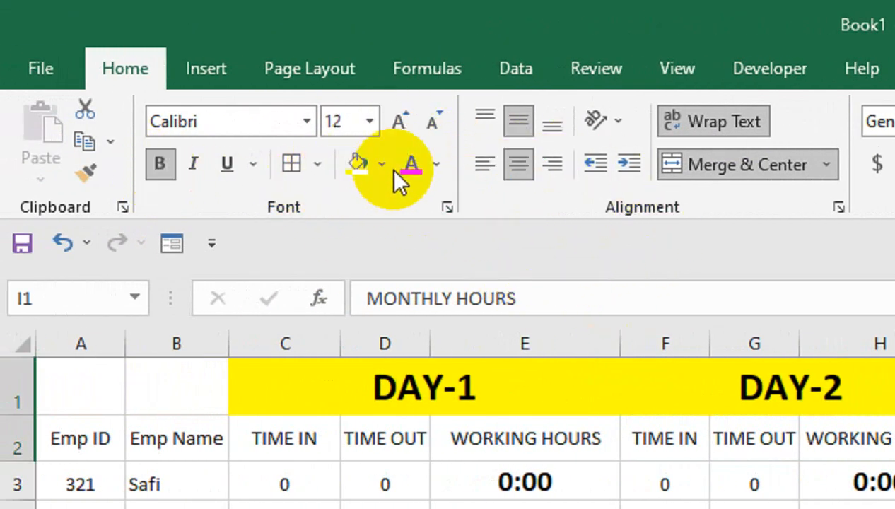
click(380, 164)
click(383, 224)
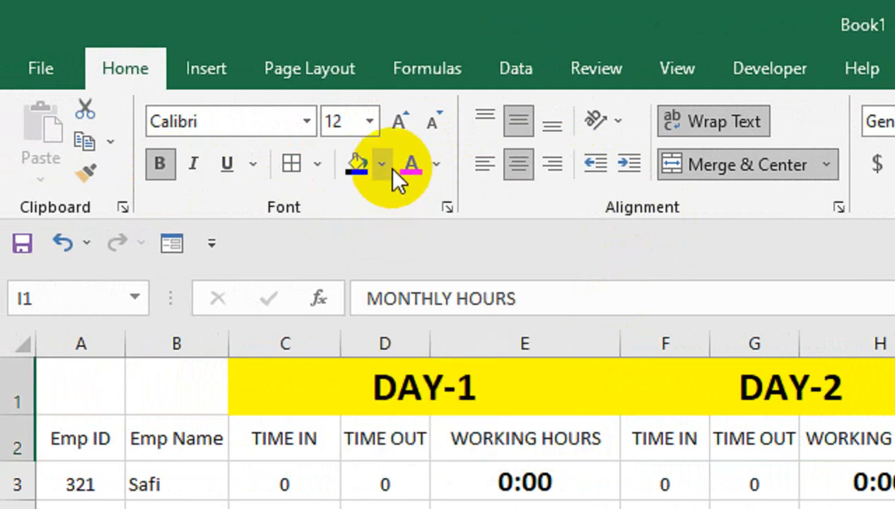
click(437, 169)
click(410, 260)
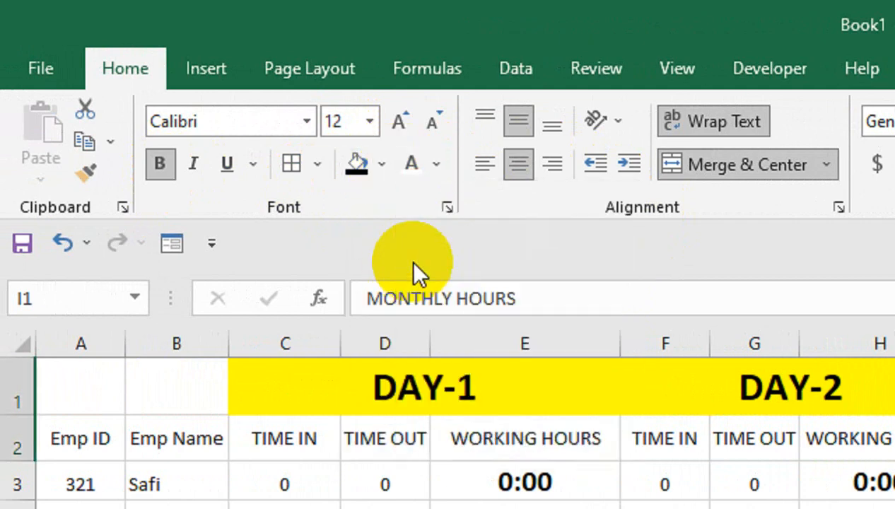
click(396, 120)
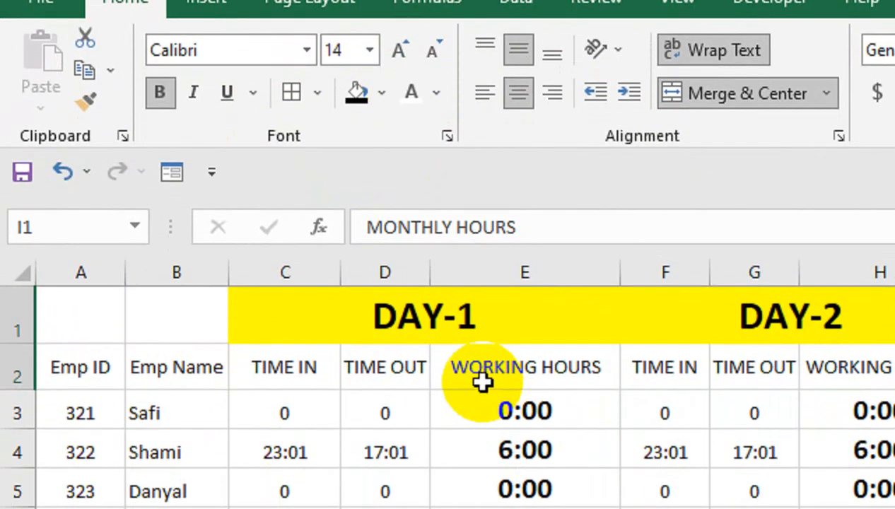